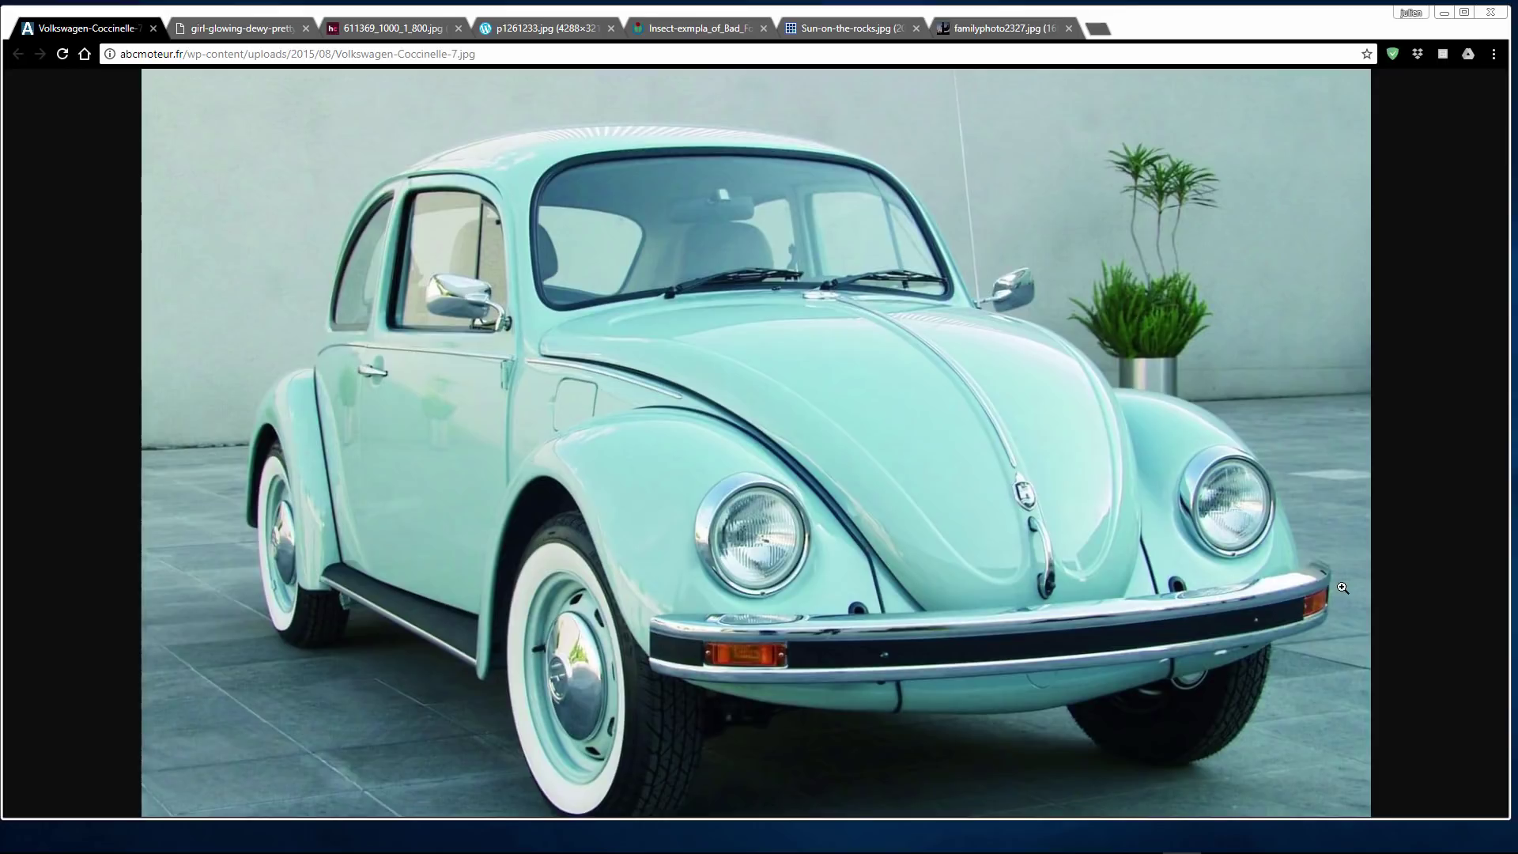
- Examine the example photos open in the browser: car, shiny skin, glass bottles, blurred portrait, out-of-focus insect, backlit rocks and family photo
left_click(246, 29)
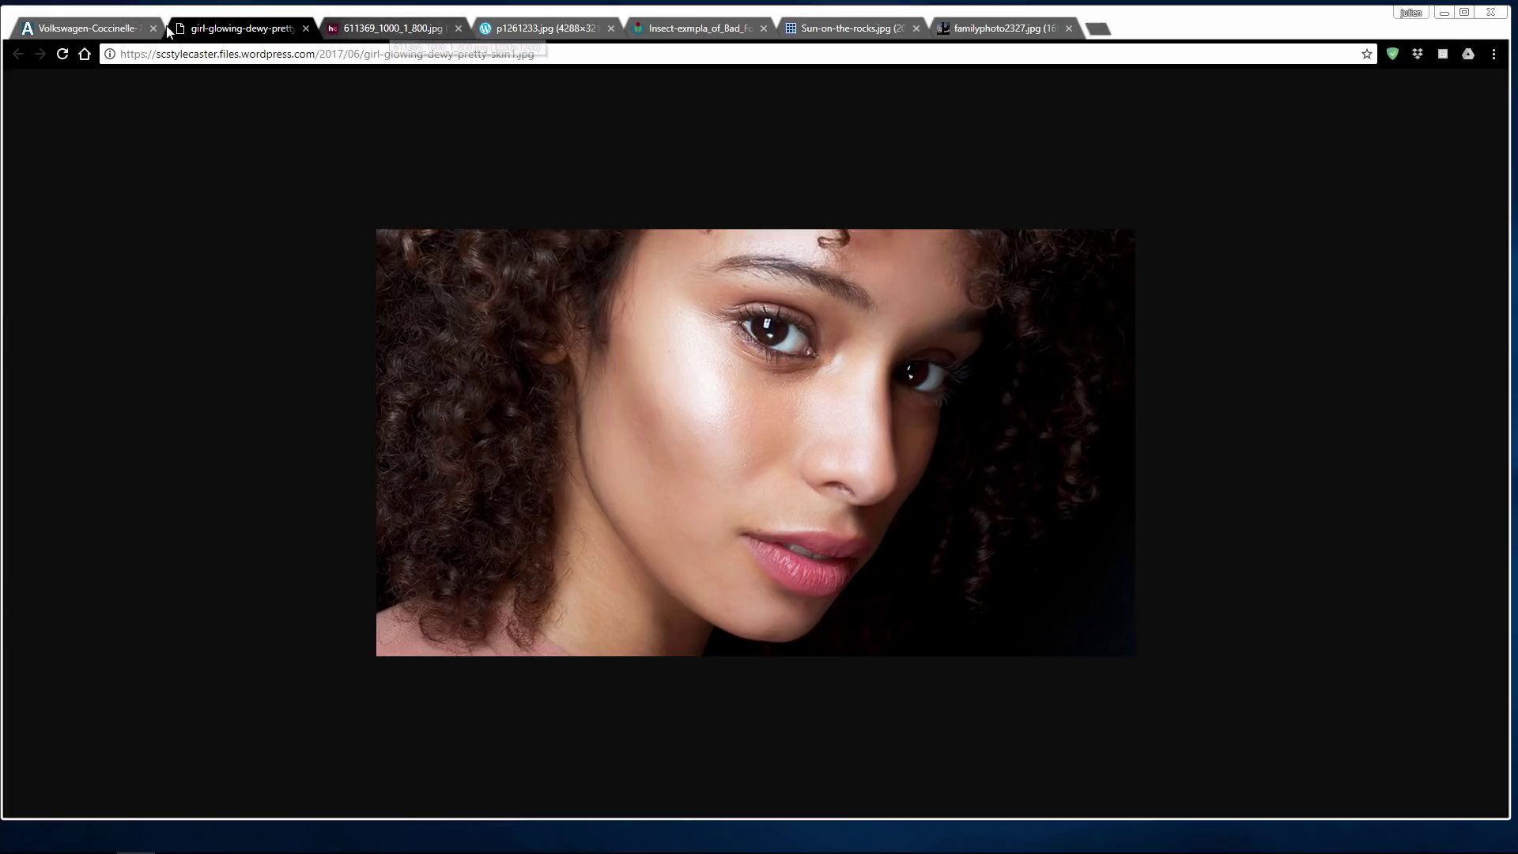
left_click(119, 28)
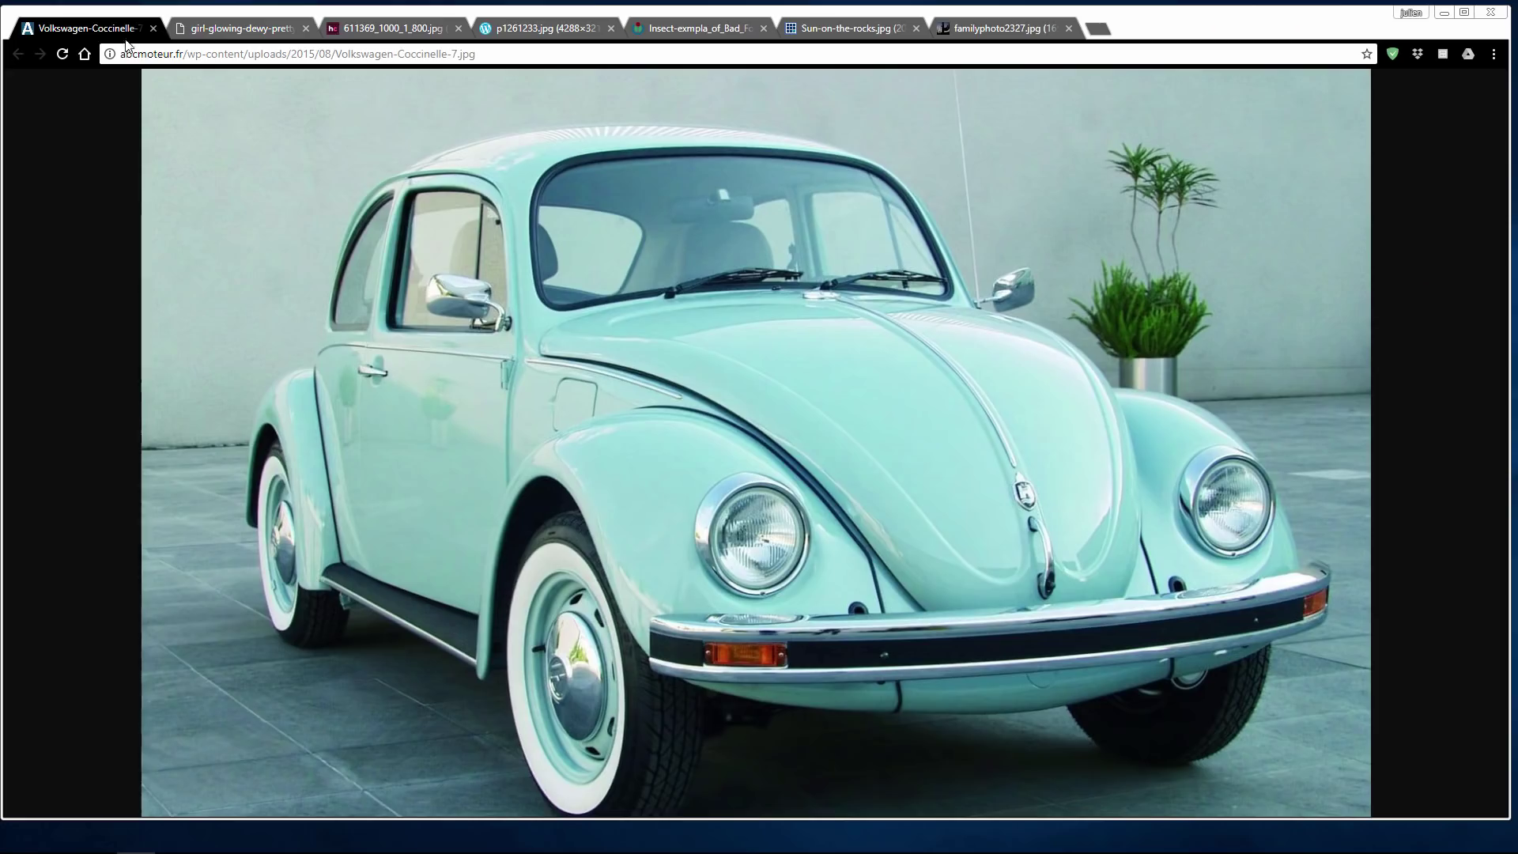
left_click(243, 30)
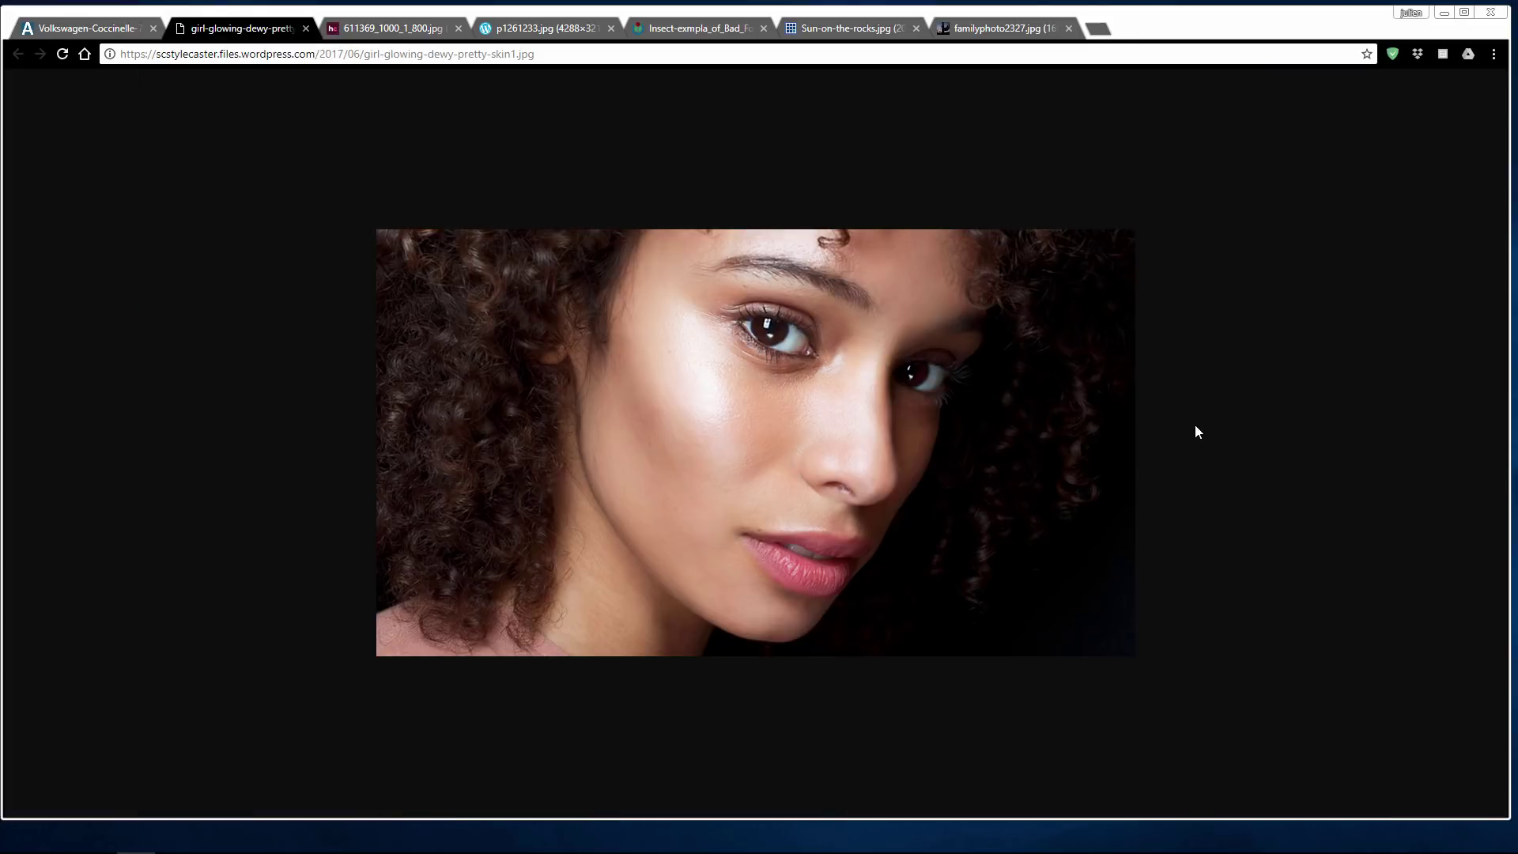
left_click(364, 31)
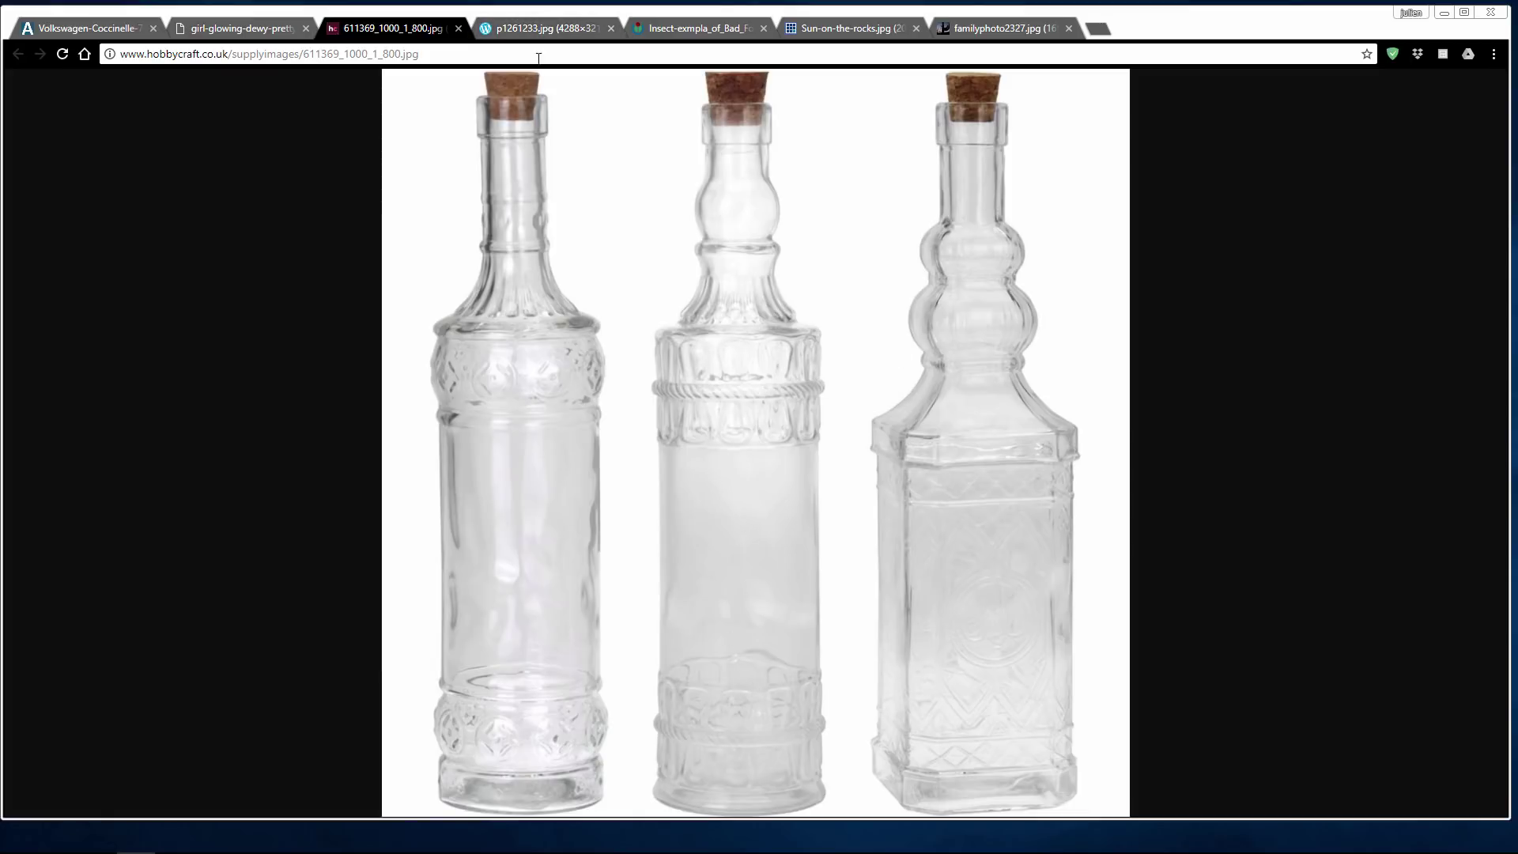
left_click(545, 28)
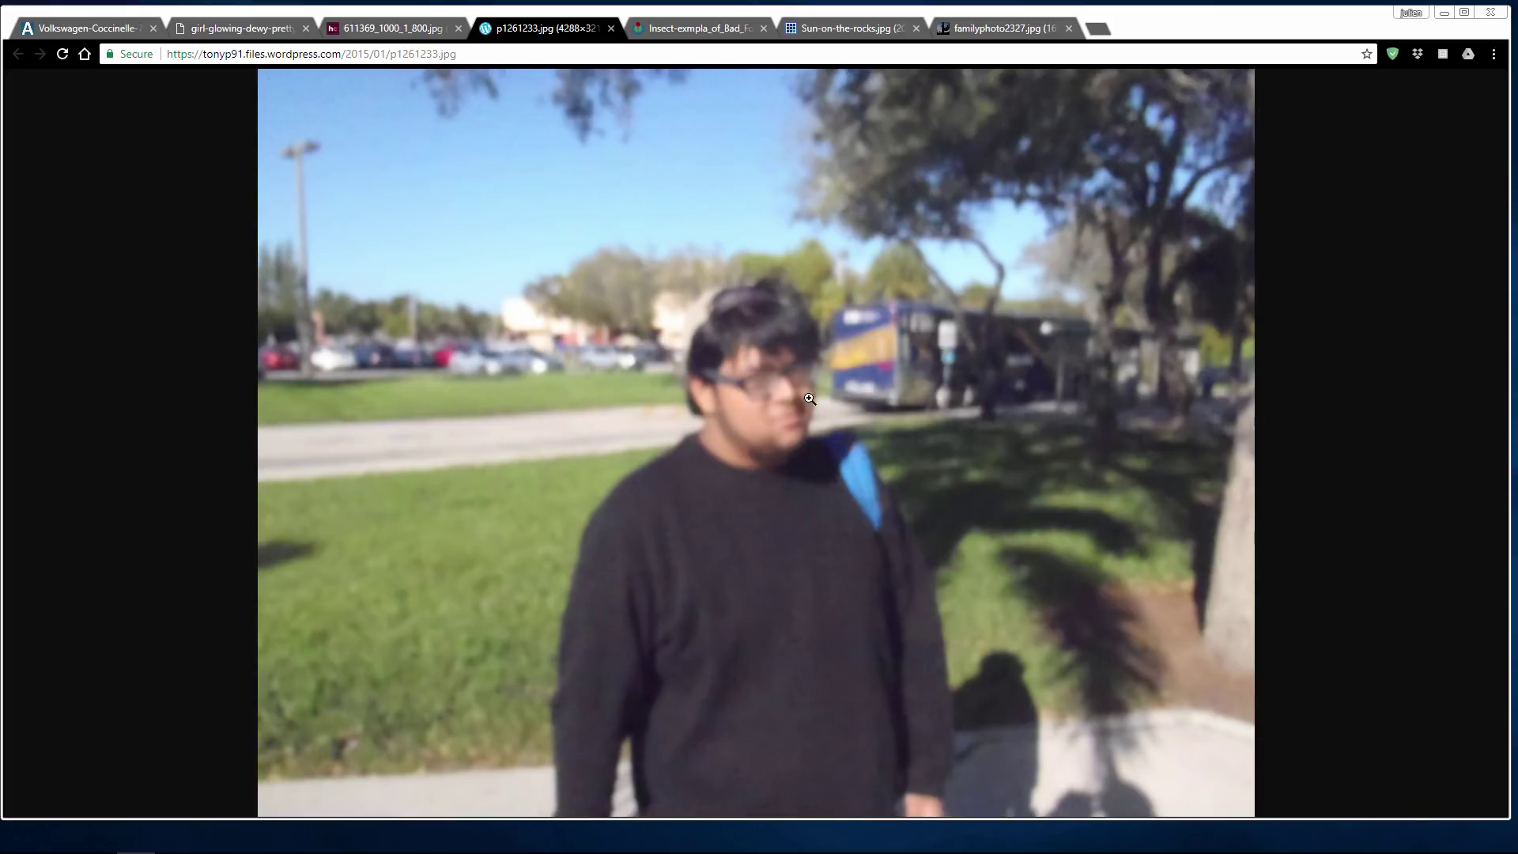
left_click(690, 27)
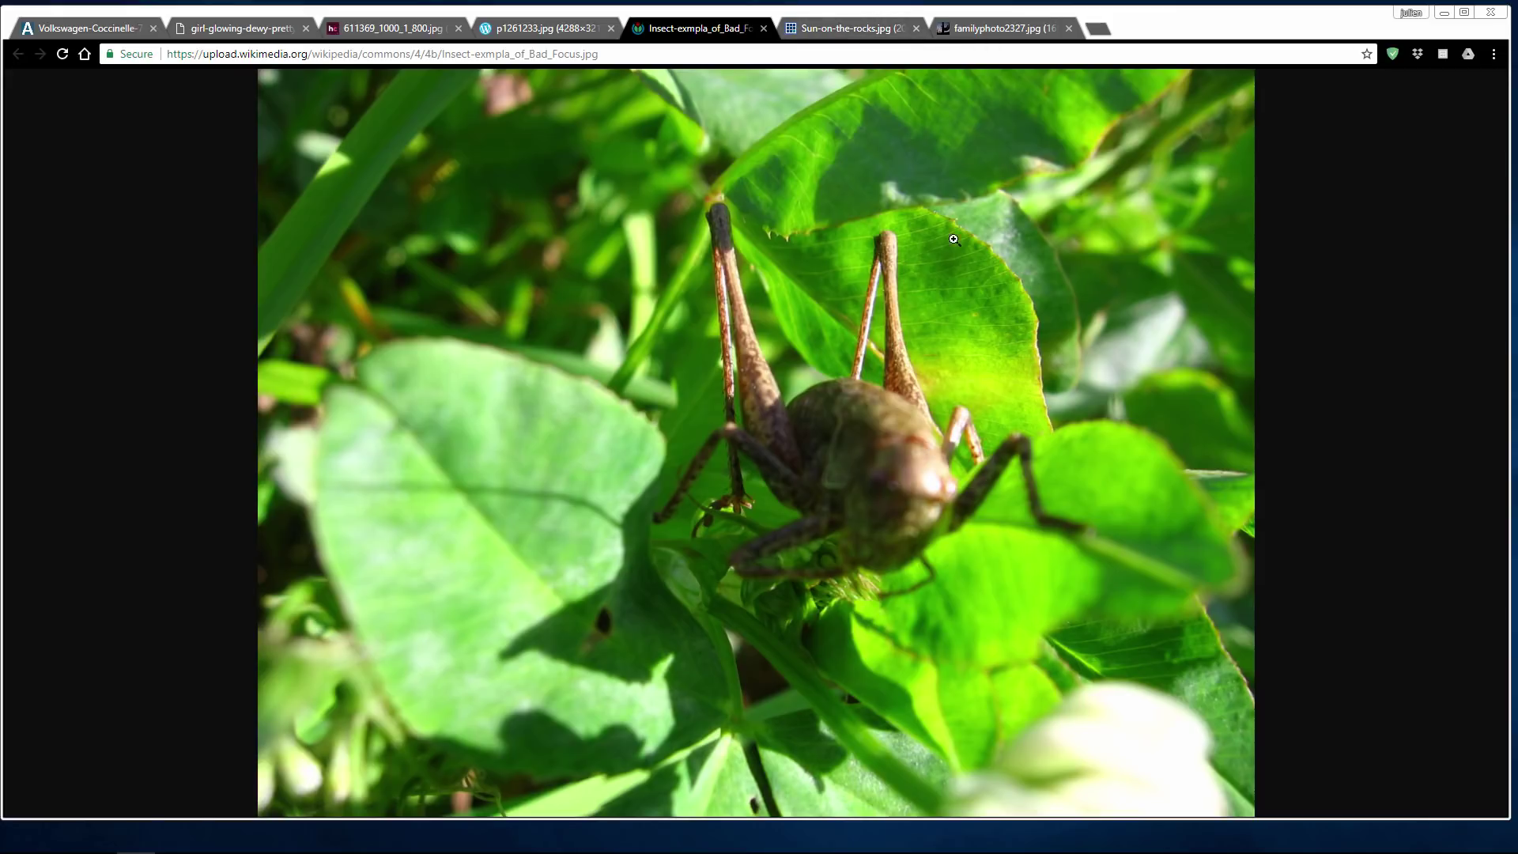
left_click(883, 33)
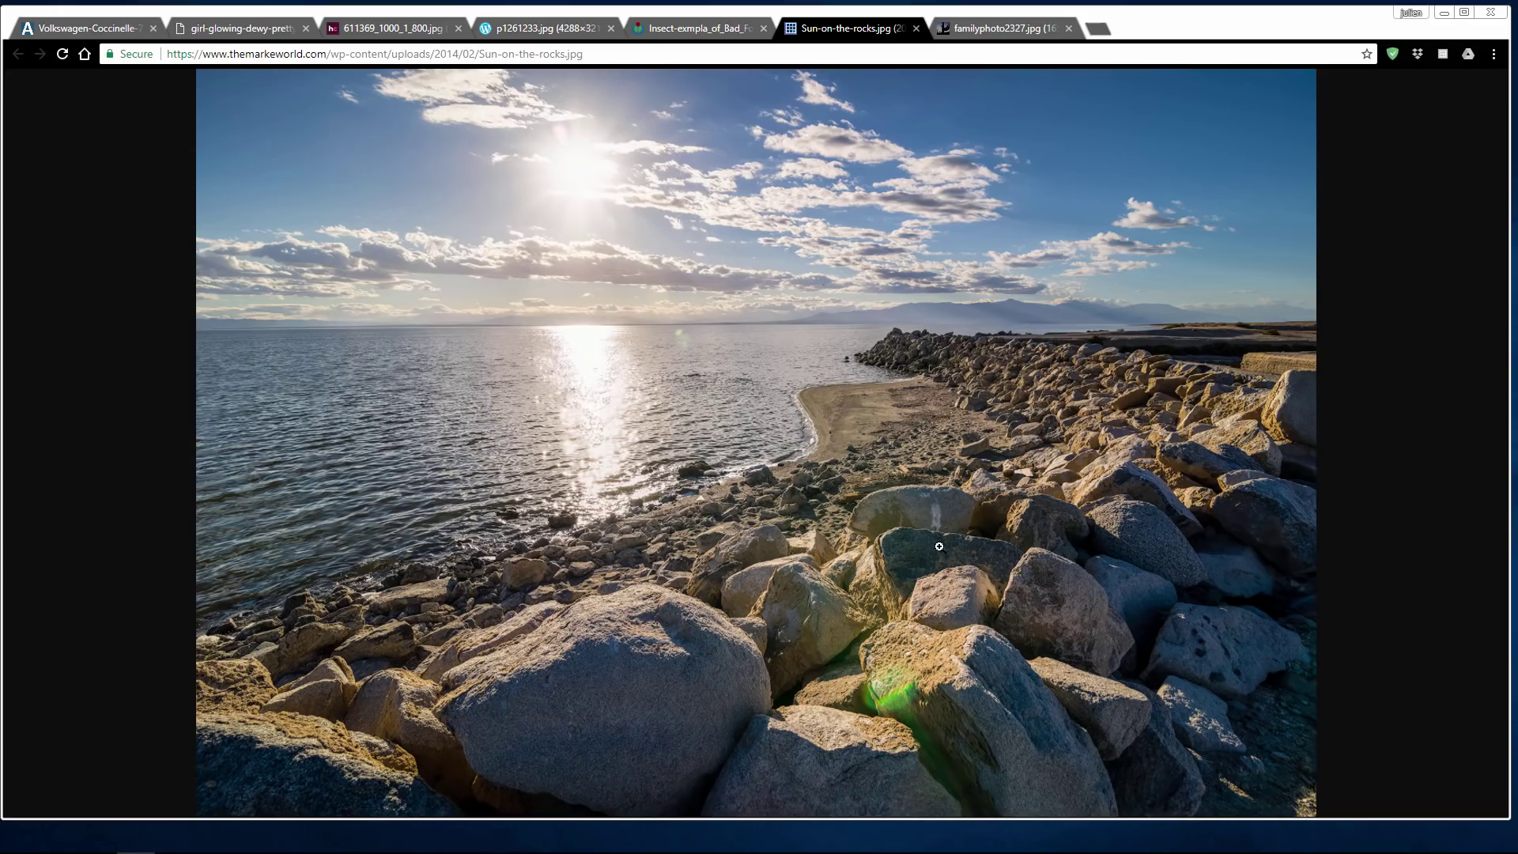
left_click(731, 34)
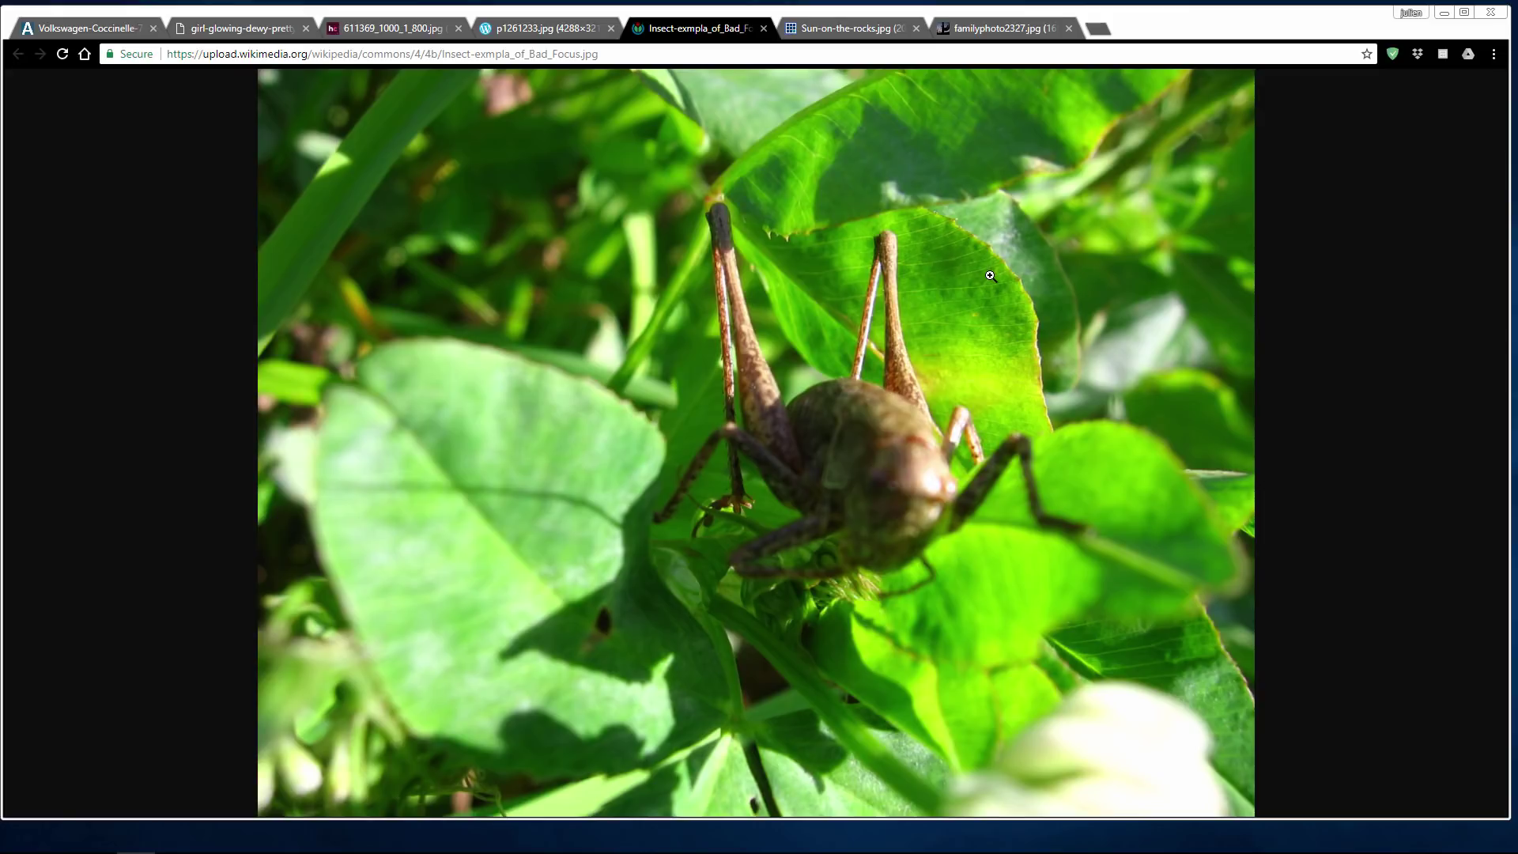
left_click(982, 31)
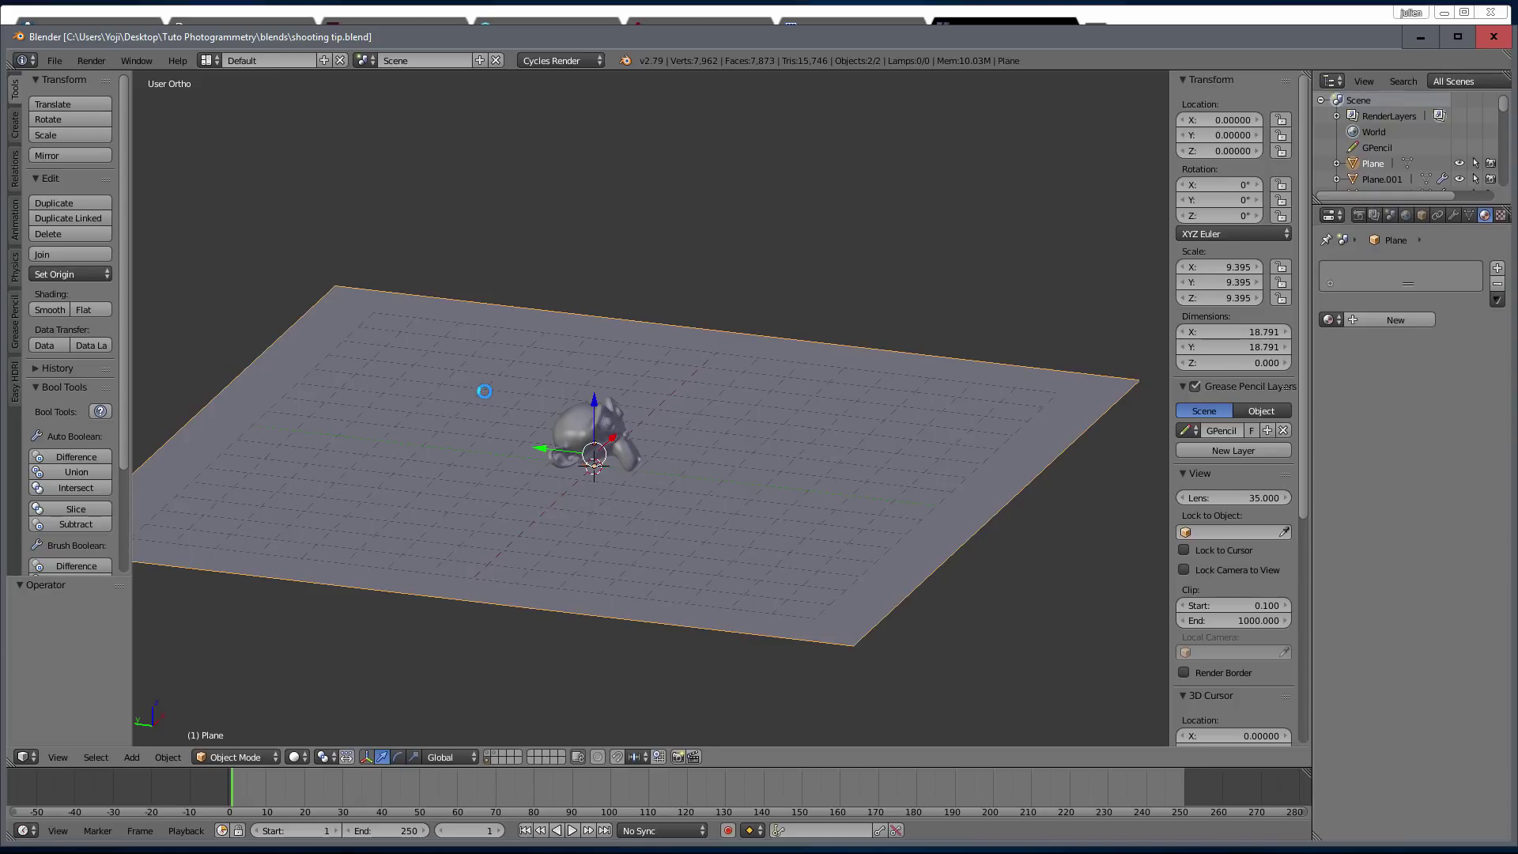
- Switch to the Blender scene shooting tip.blend and select the monkey head on the ground plane
middle_click_drag(768, 438, 730, 478)
scroll(732, 479, "up", 5)
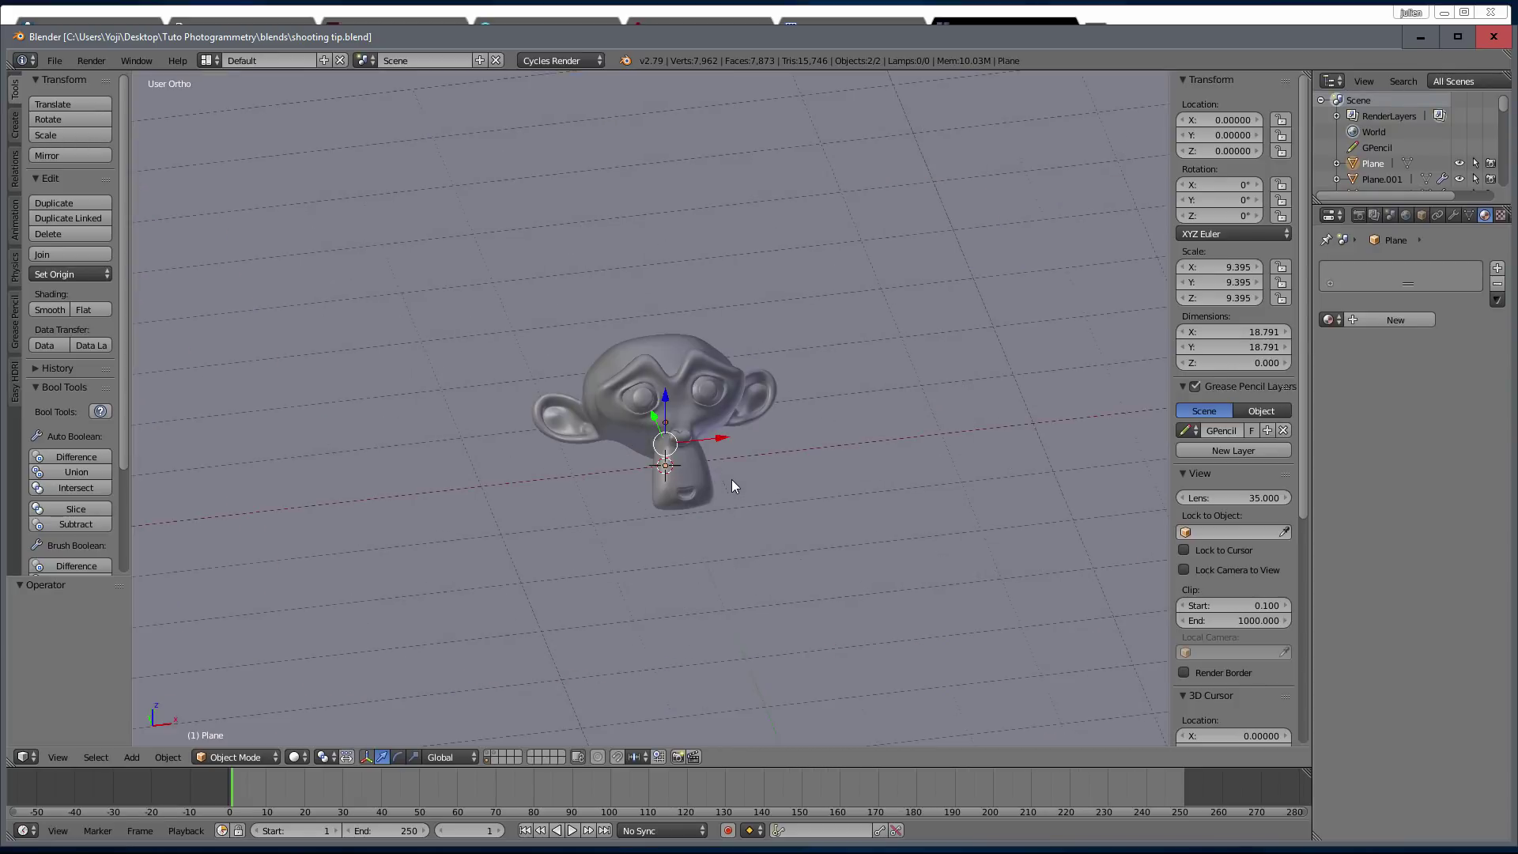
scroll(743, 468, "down", 2)
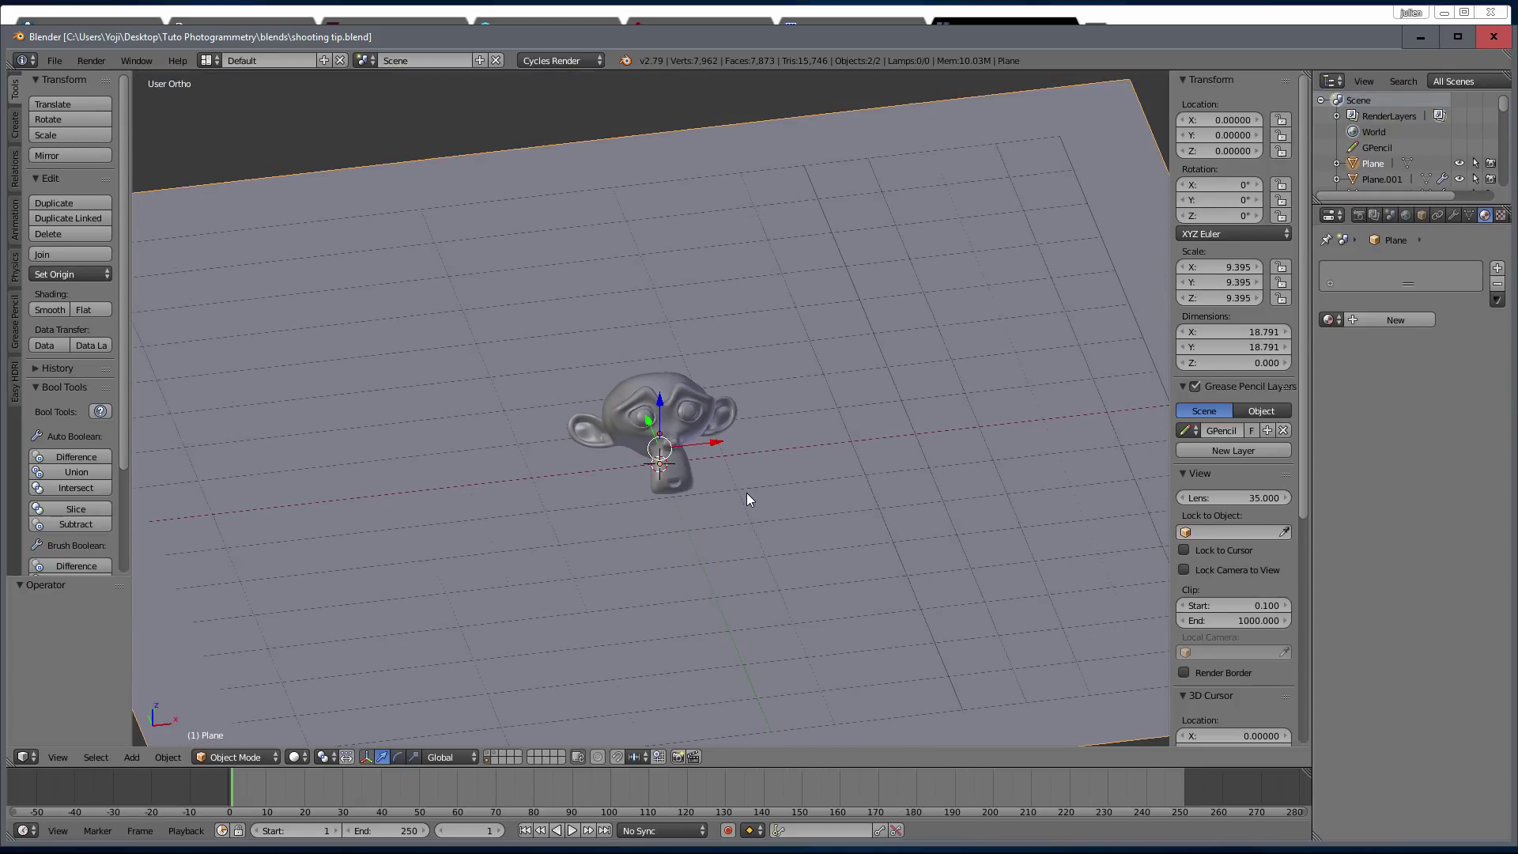
scroll(747, 500, "down", 2)
middle_click_drag(745, 505, 772, 476)
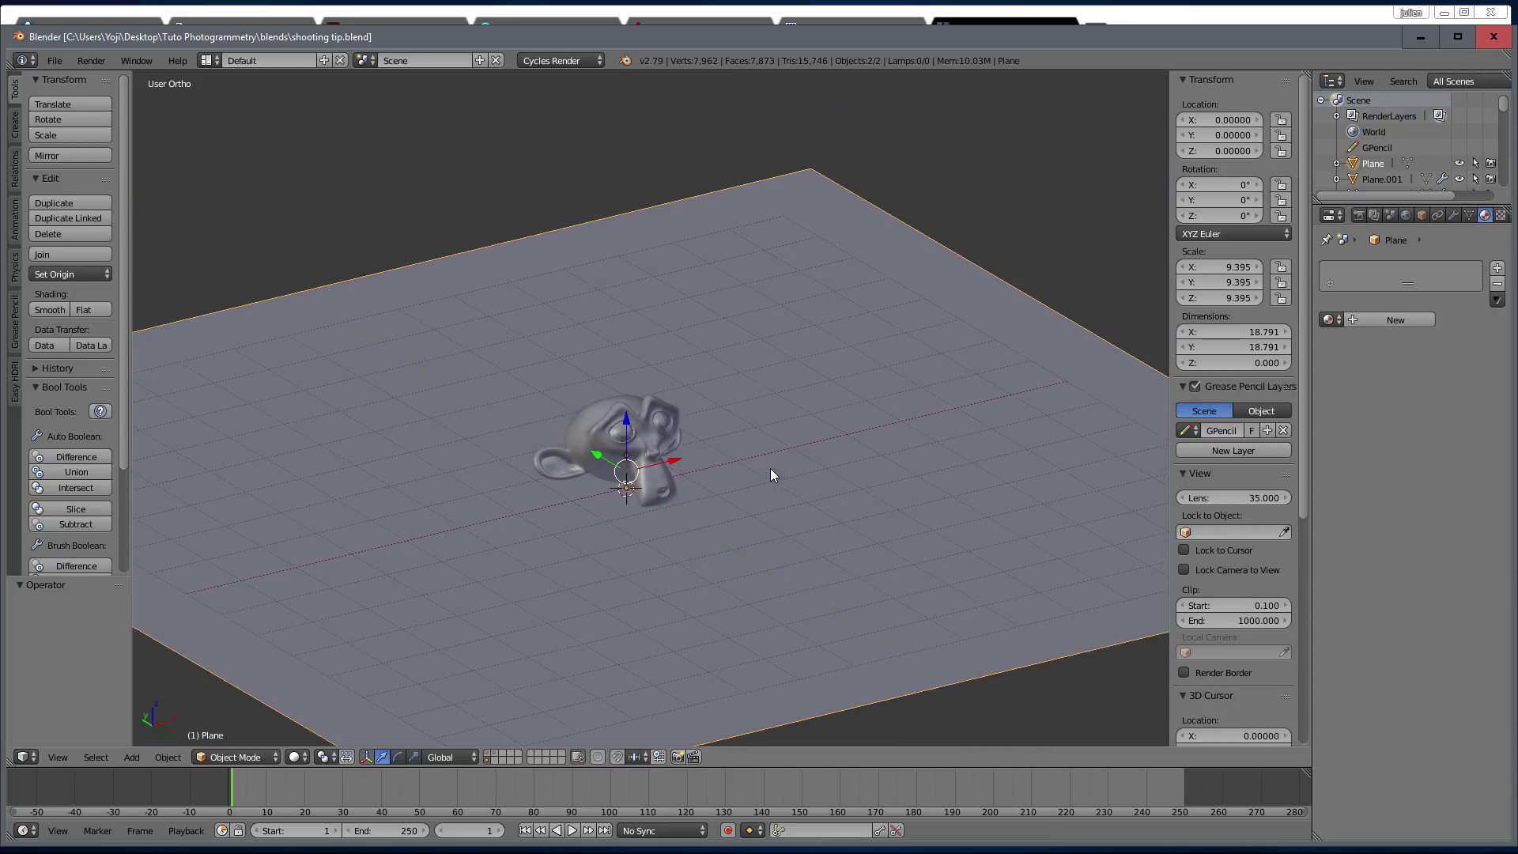
right_click(630, 411)
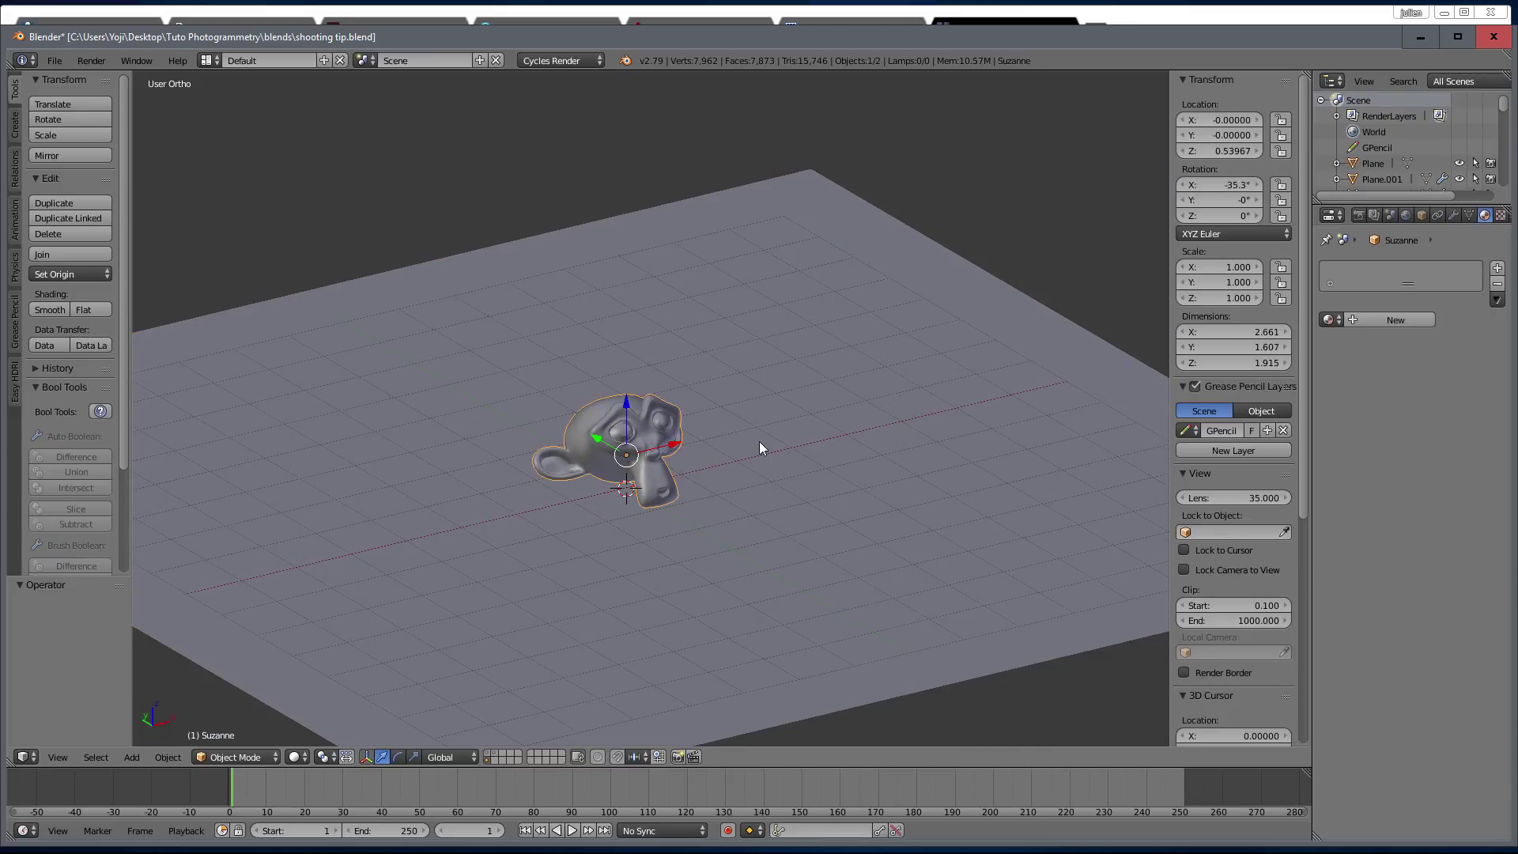
middle_click_drag(826, 510, 702, 616)
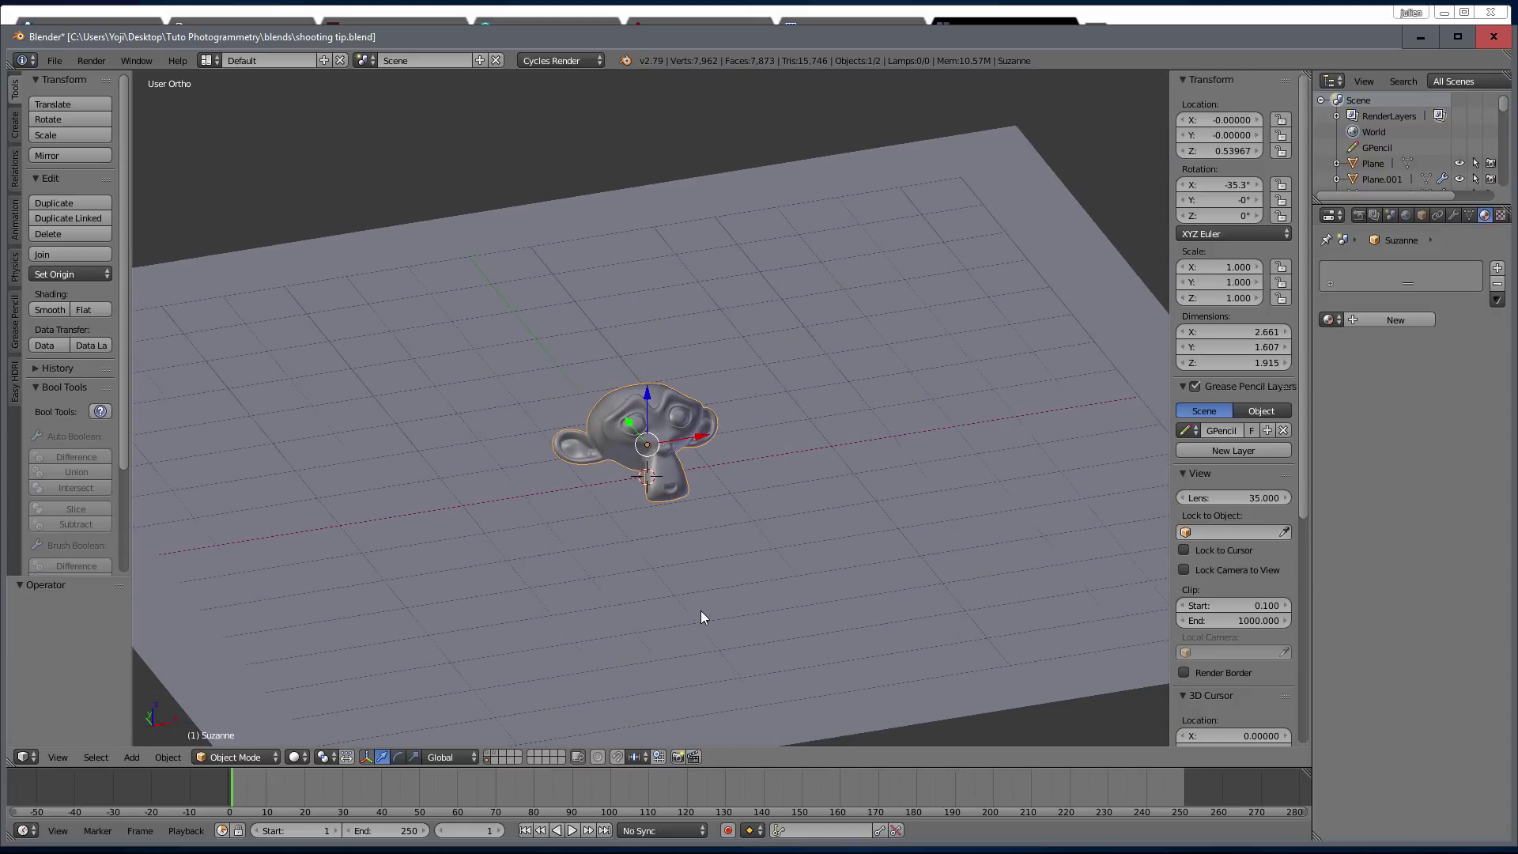
- Change the visible layers to show only the monkey head, ground plane and two red arrows, and inspect them in the right orthographic view
left_click(486, 751, "shift")
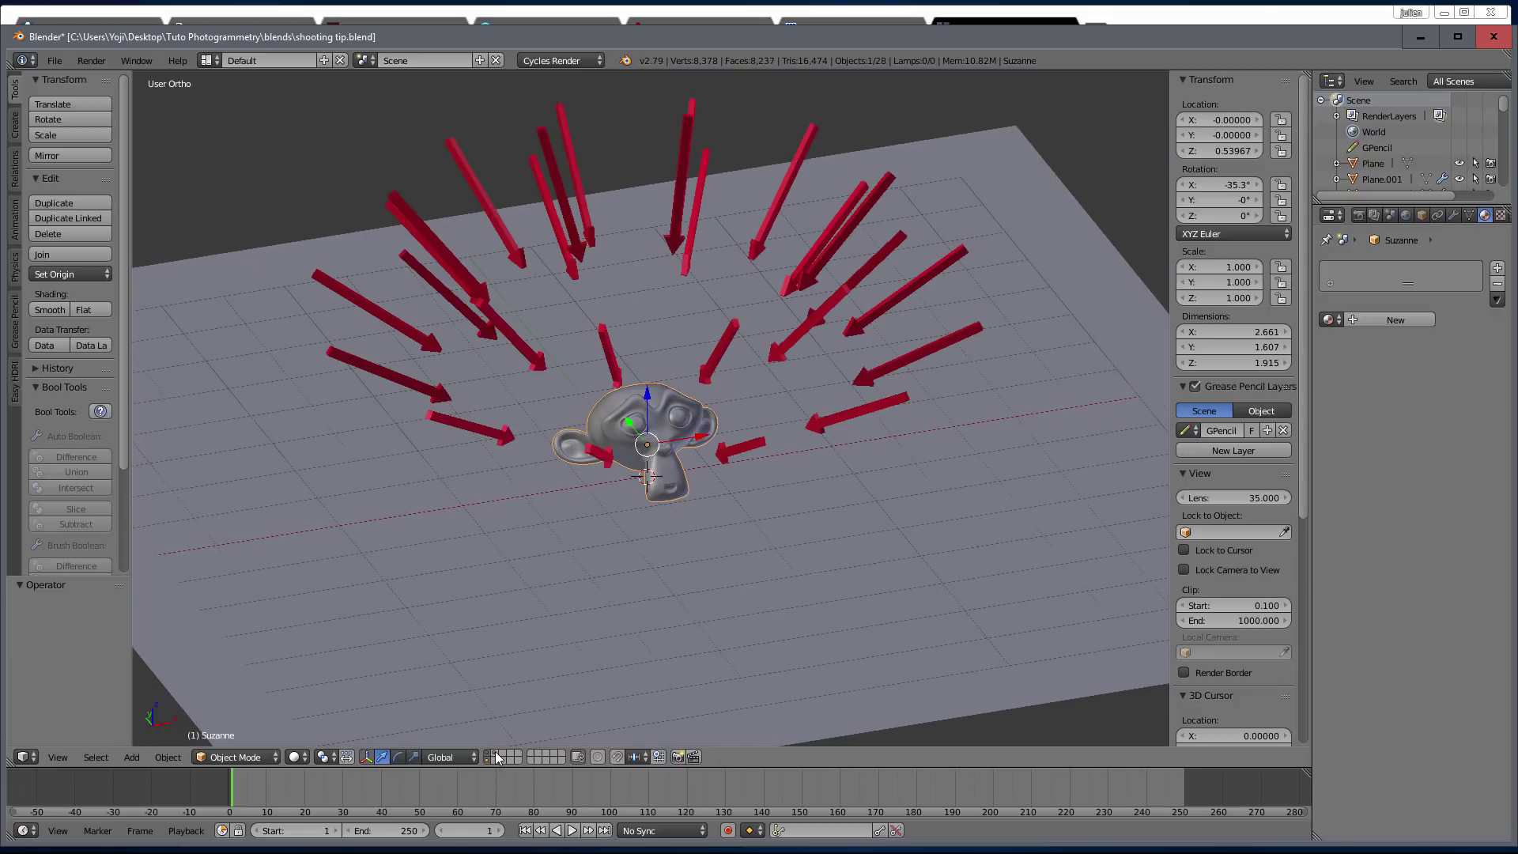
left_click(488, 755, "shift")
middle_click_drag(549, 645, 719, 578)
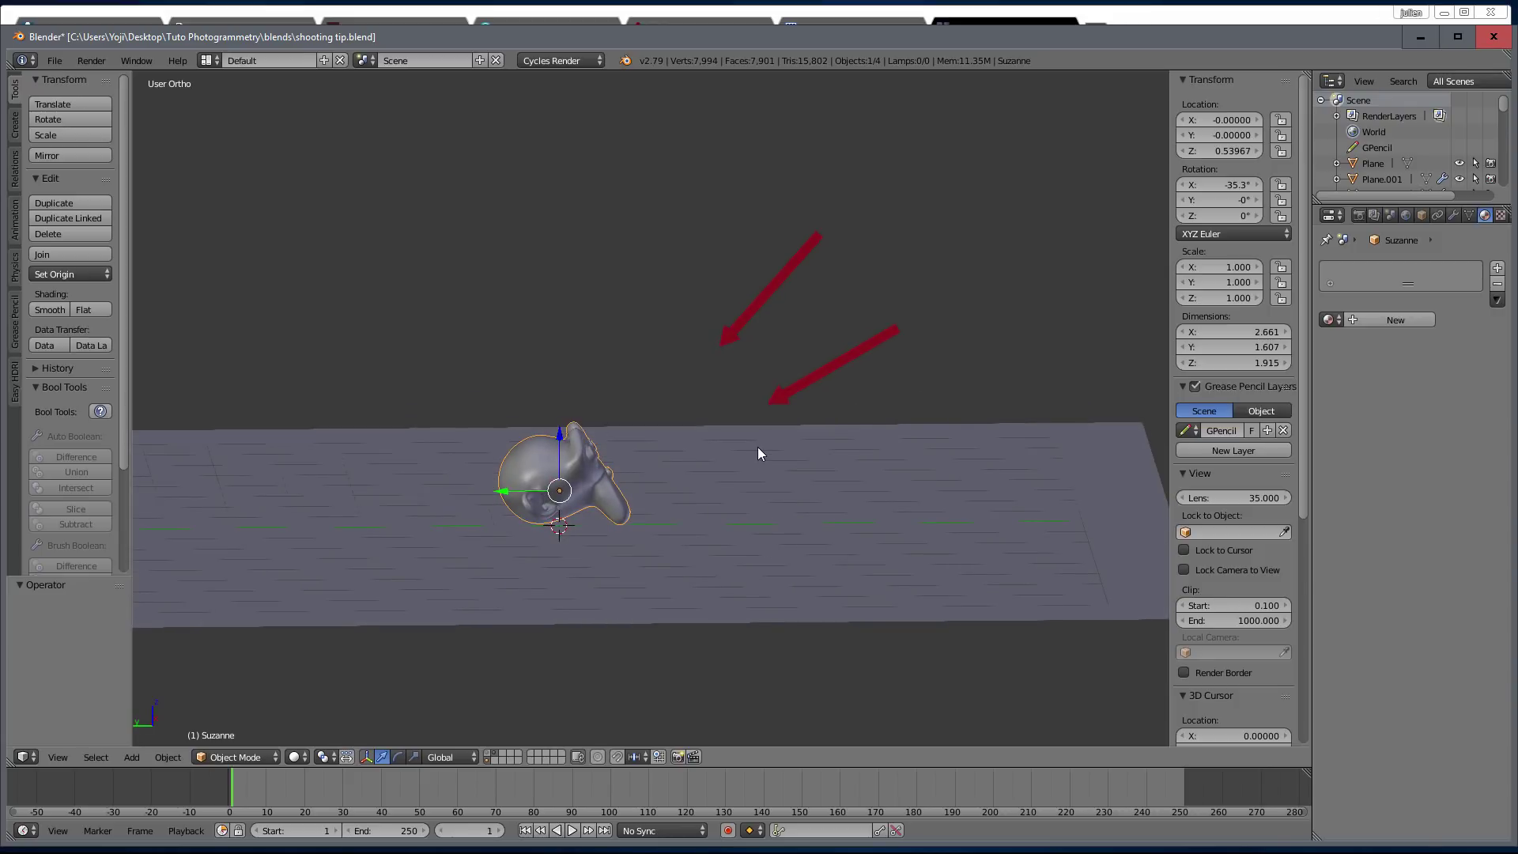
key("KP_1")
key("KP_3")
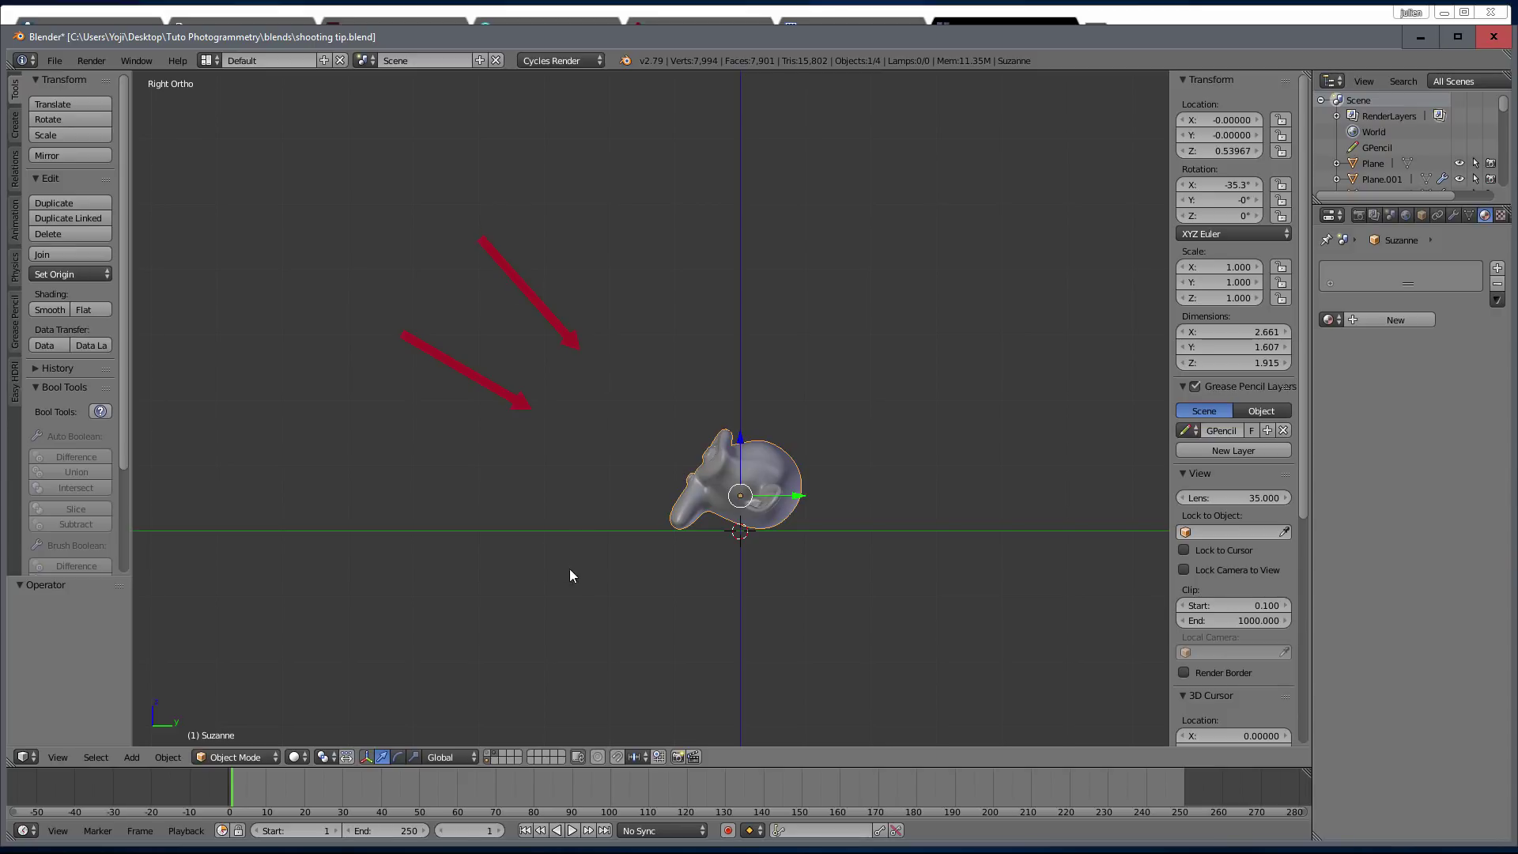
middle_click_drag(570, 568, 882, 665)
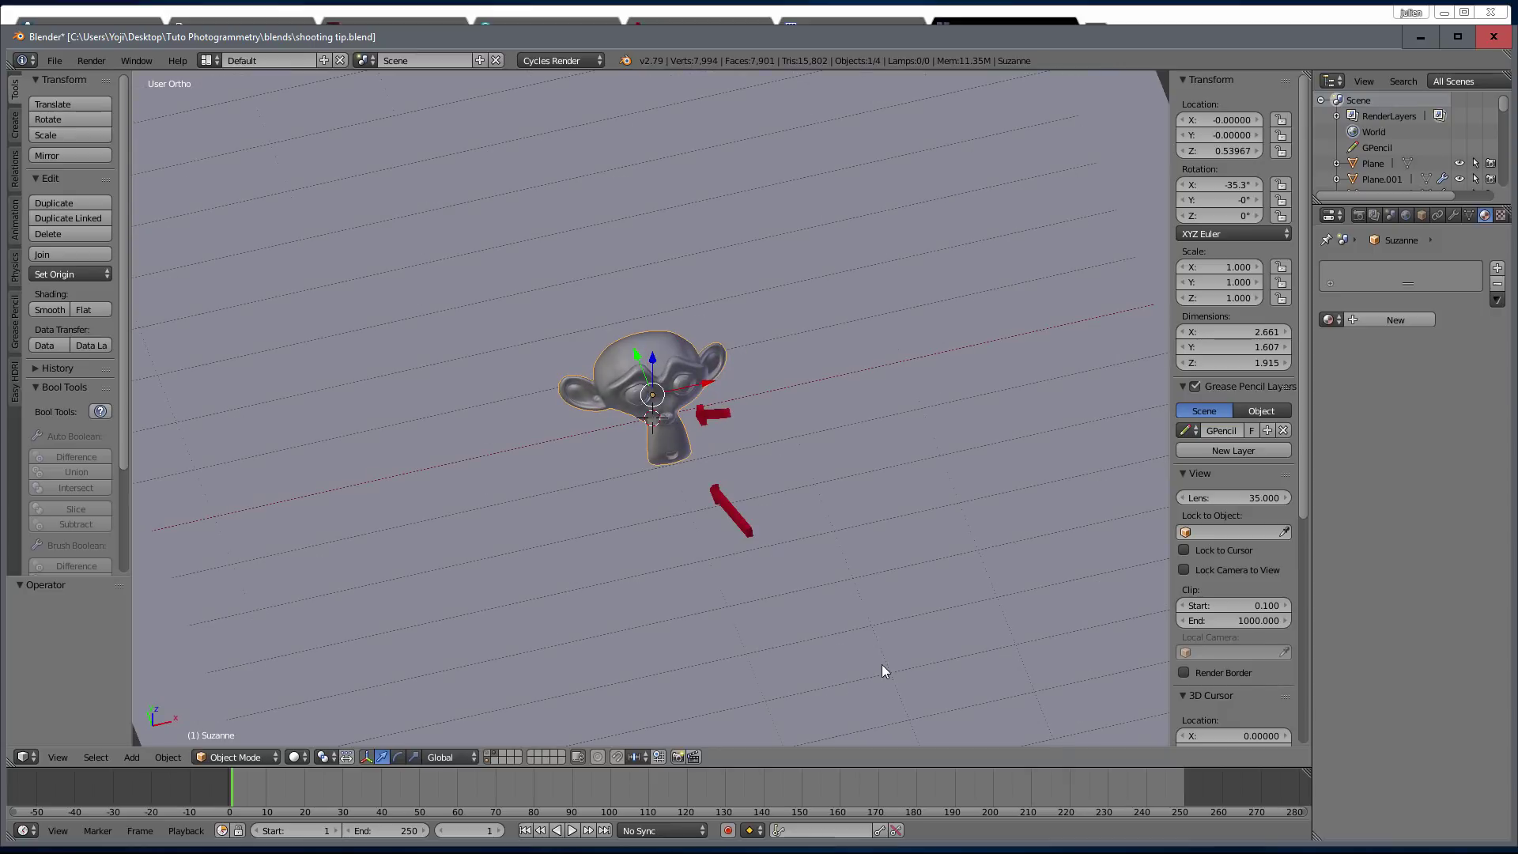
- Show the layer containing the full ring of red arrows together with the two single arrows around the monkey head
left_click(492, 753, "shift")
middle_click_drag(705, 570, 667, 605)
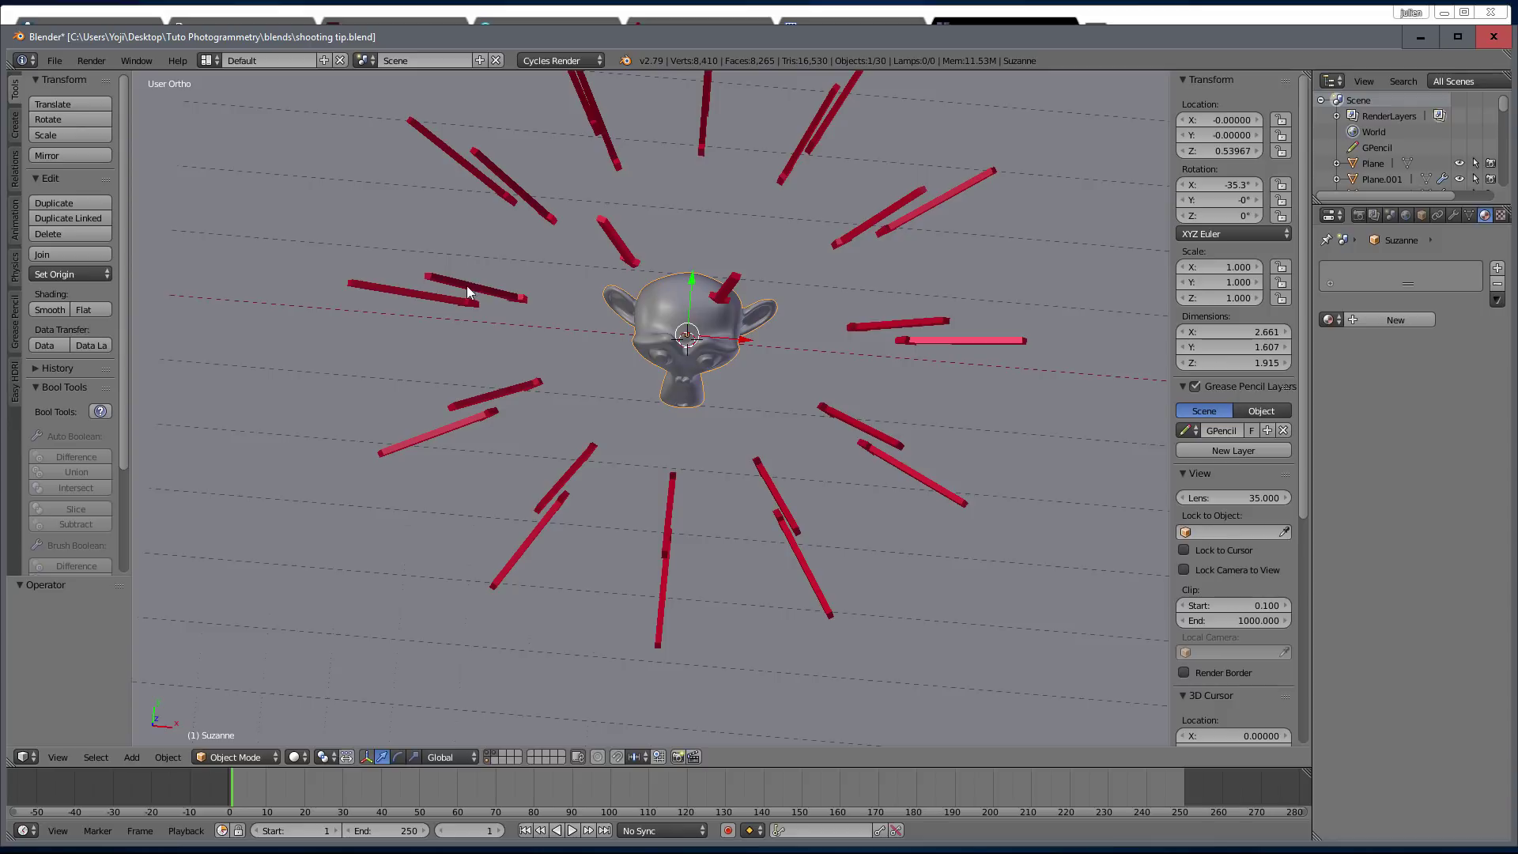
middle_click_drag(670, 486, 800, 314)
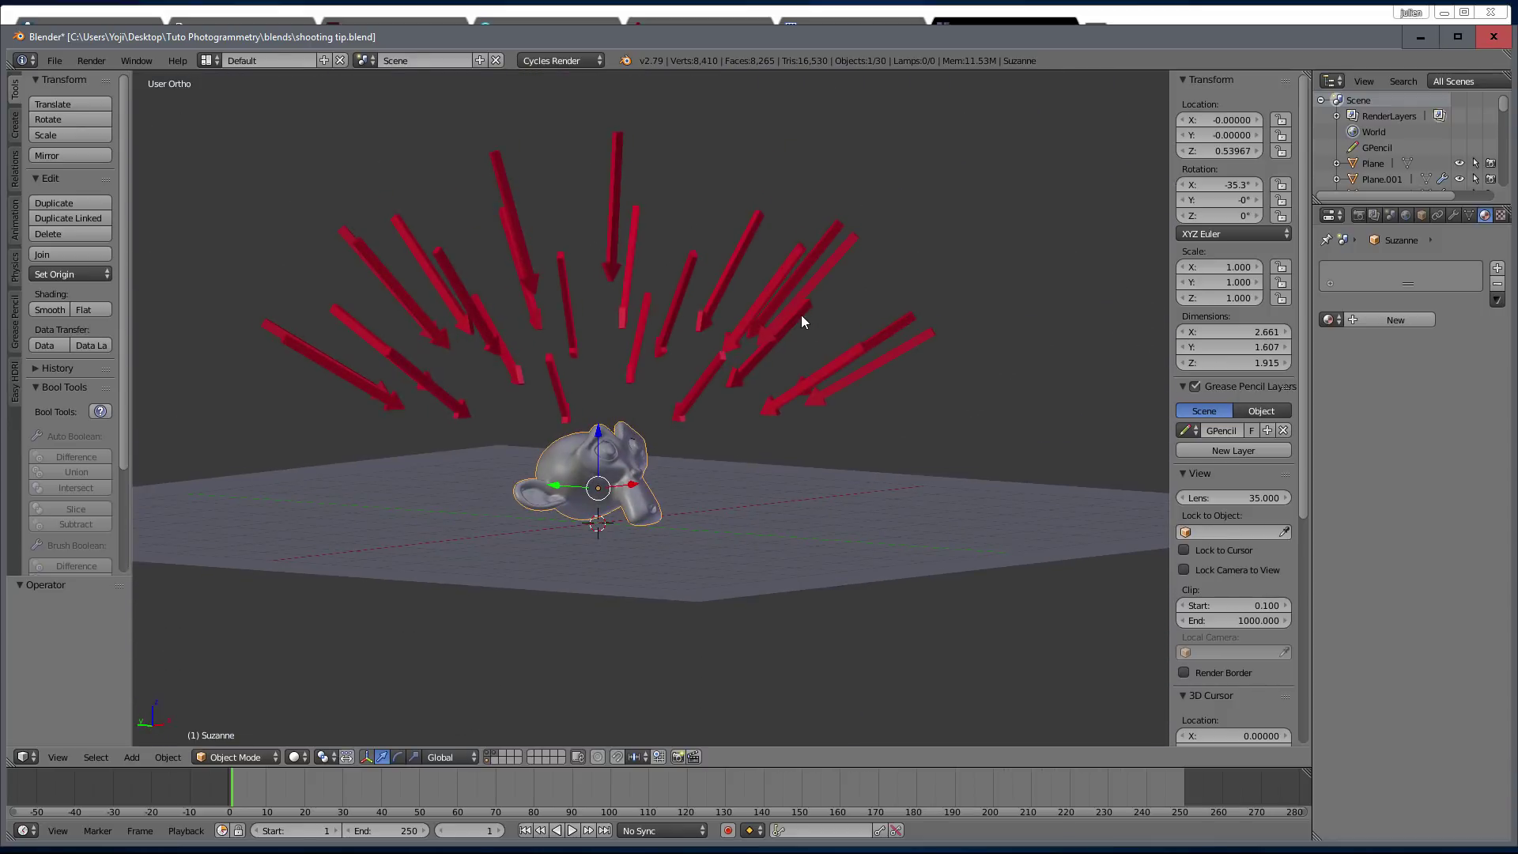
- Box-select all the red arrows around the monkey head, leaving the ground plane out of the selection
right_click(523, 257)
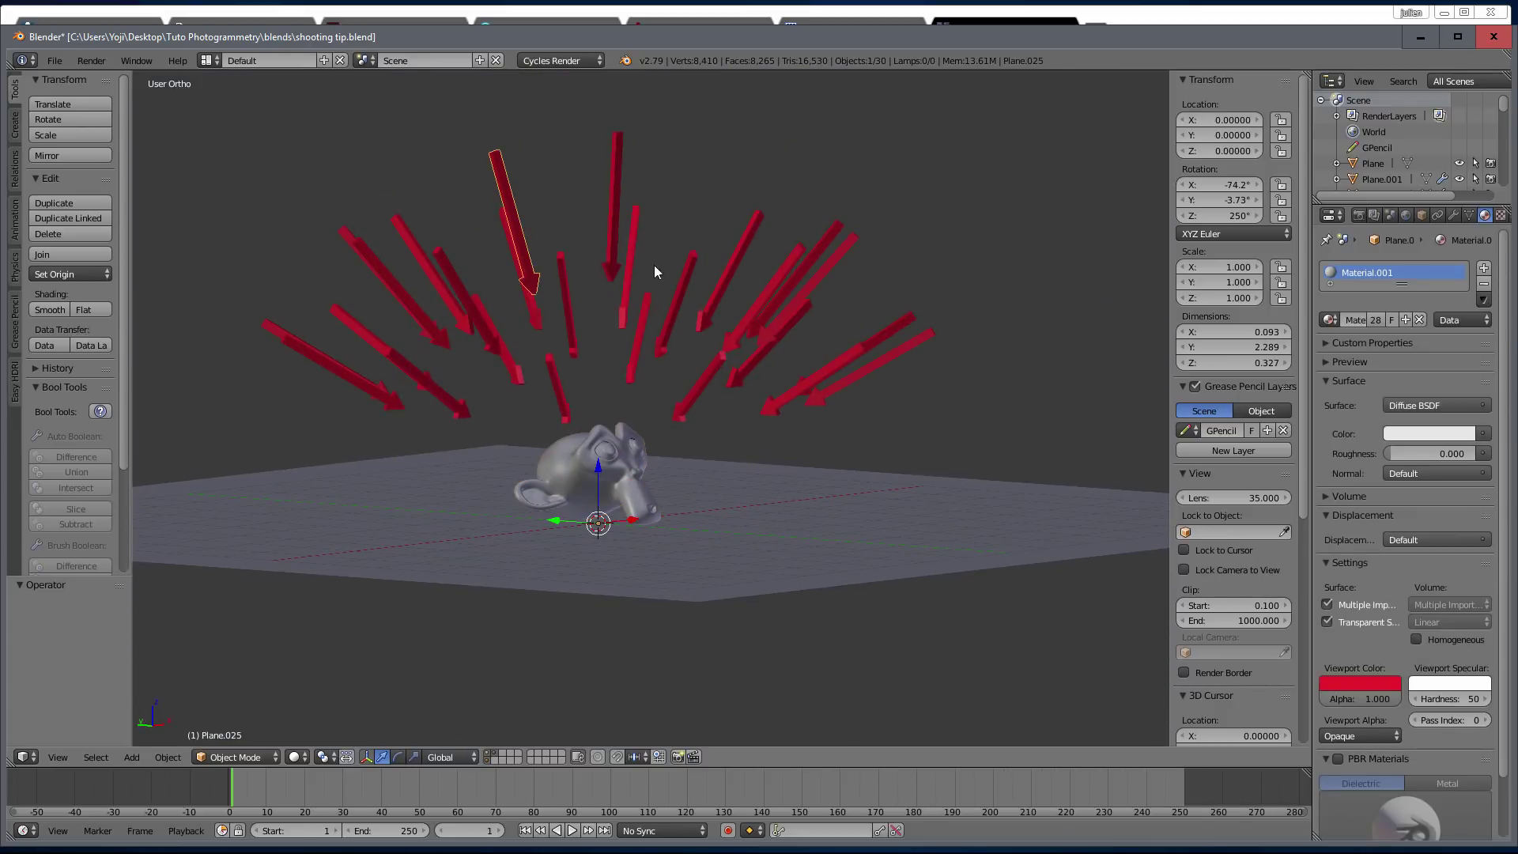
middle_click_drag(653, 264, 672, 281)
key("b")
left_click_drag(195, 169, 943, 395)
right_click(922, 597, "shift")
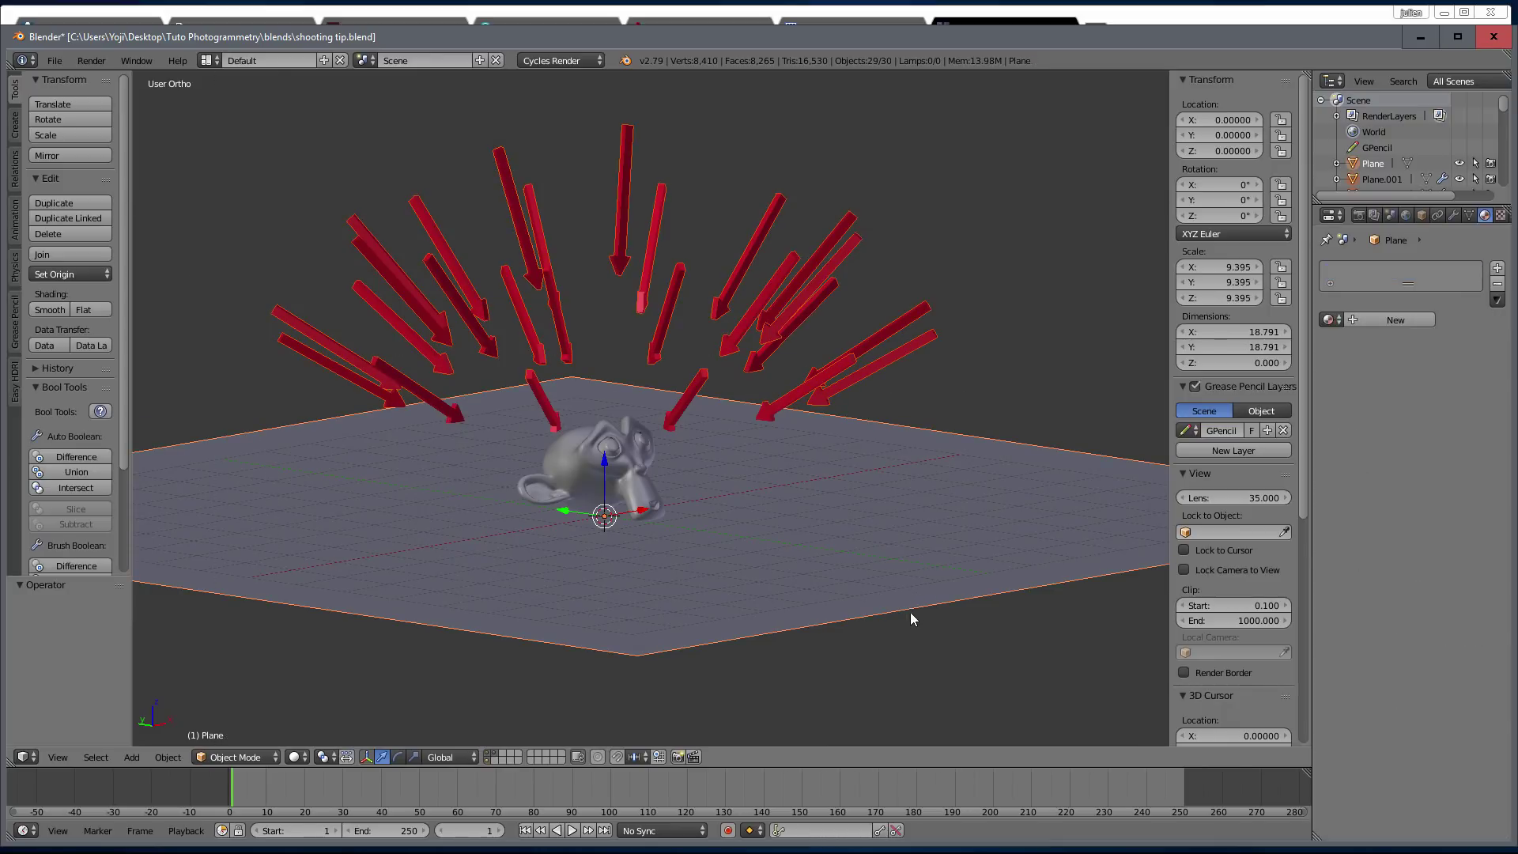
right_click(911, 610, "shift")
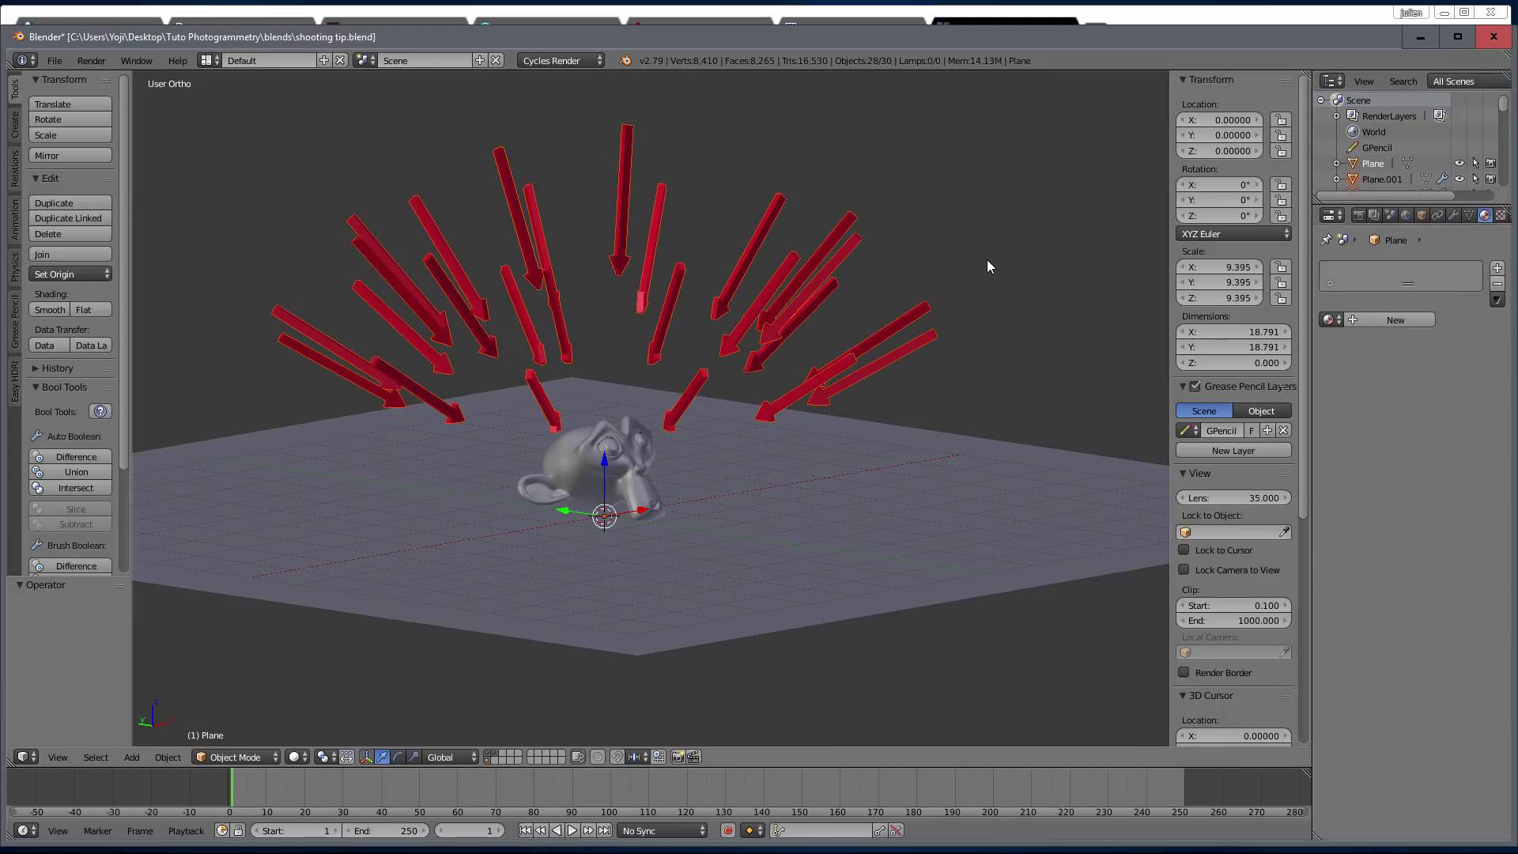
- Examine the two-level ring of arrows around the monkey head from above, the front and the sides
middle_click_drag(987, 259, 863, 386)
middle_click_drag(721, 334, 751, 294)
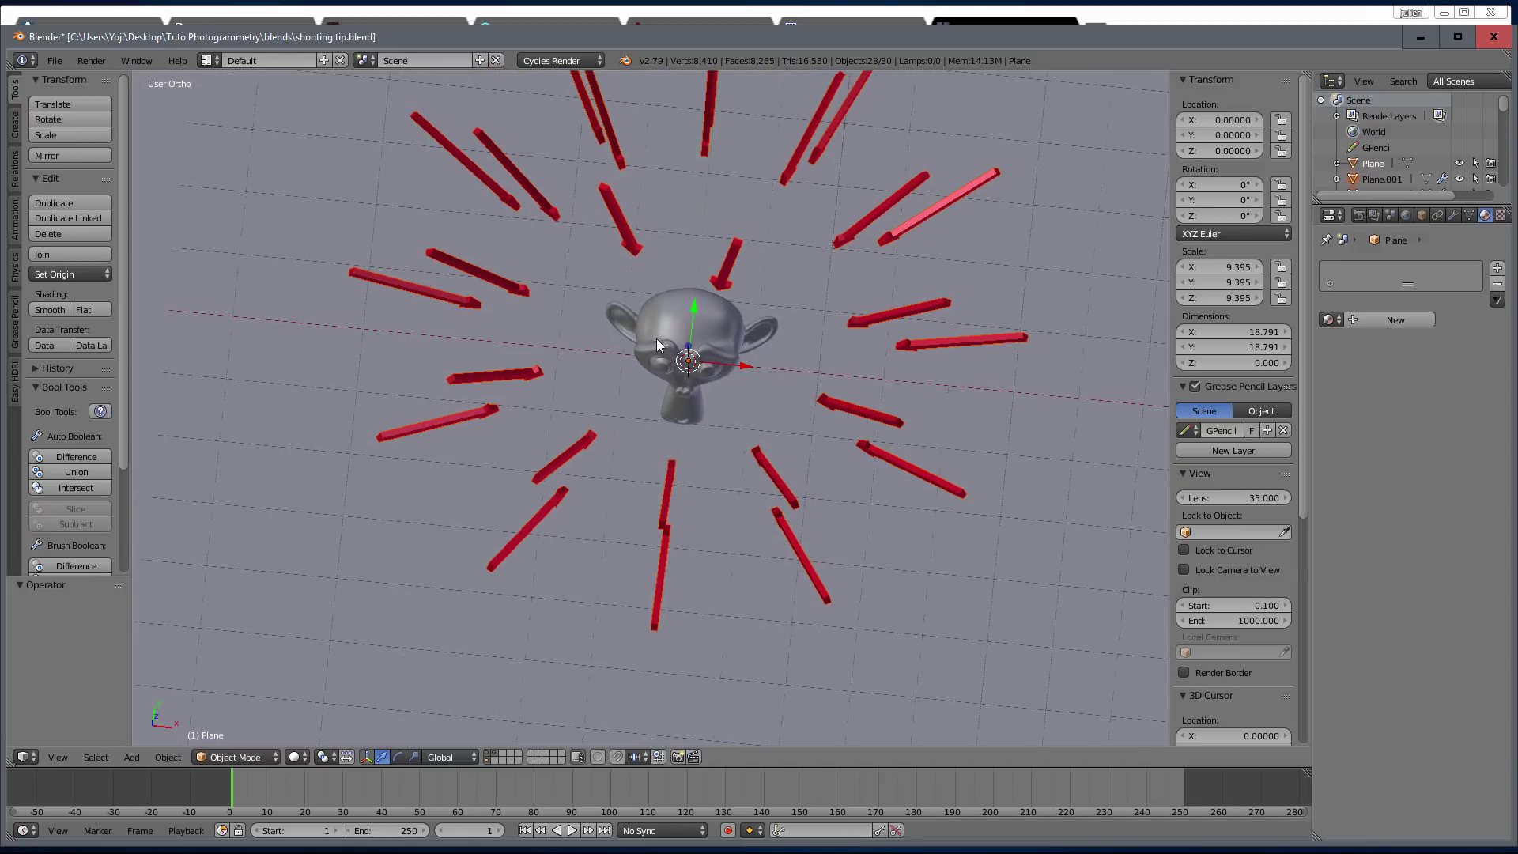
middle_click_drag(772, 399, 628, 148)
middle_click_drag(689, 321, 713, 378)
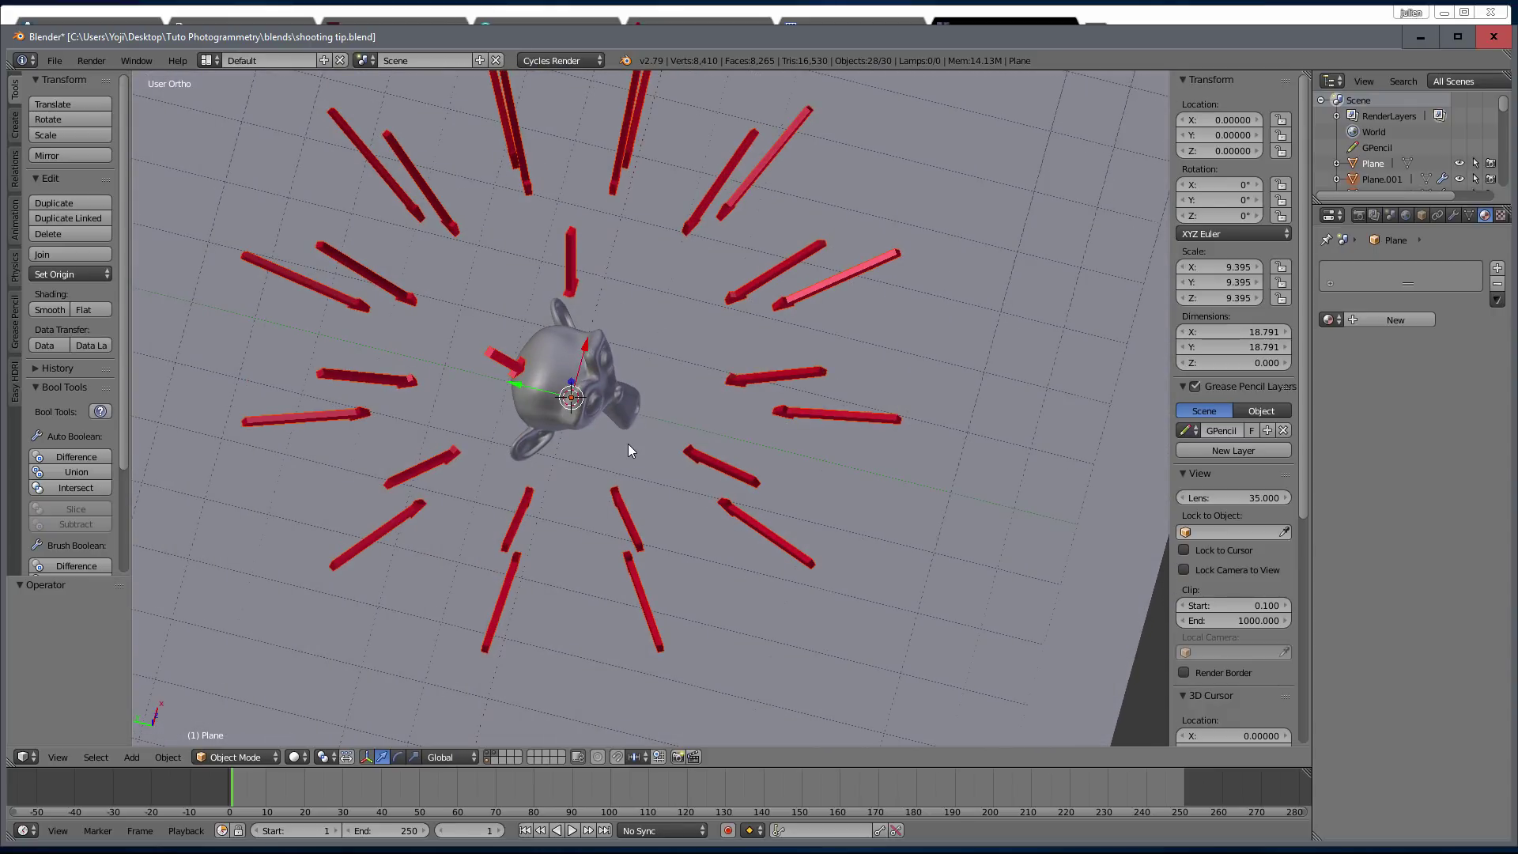
middle_click_drag(710, 446, 831, 350)
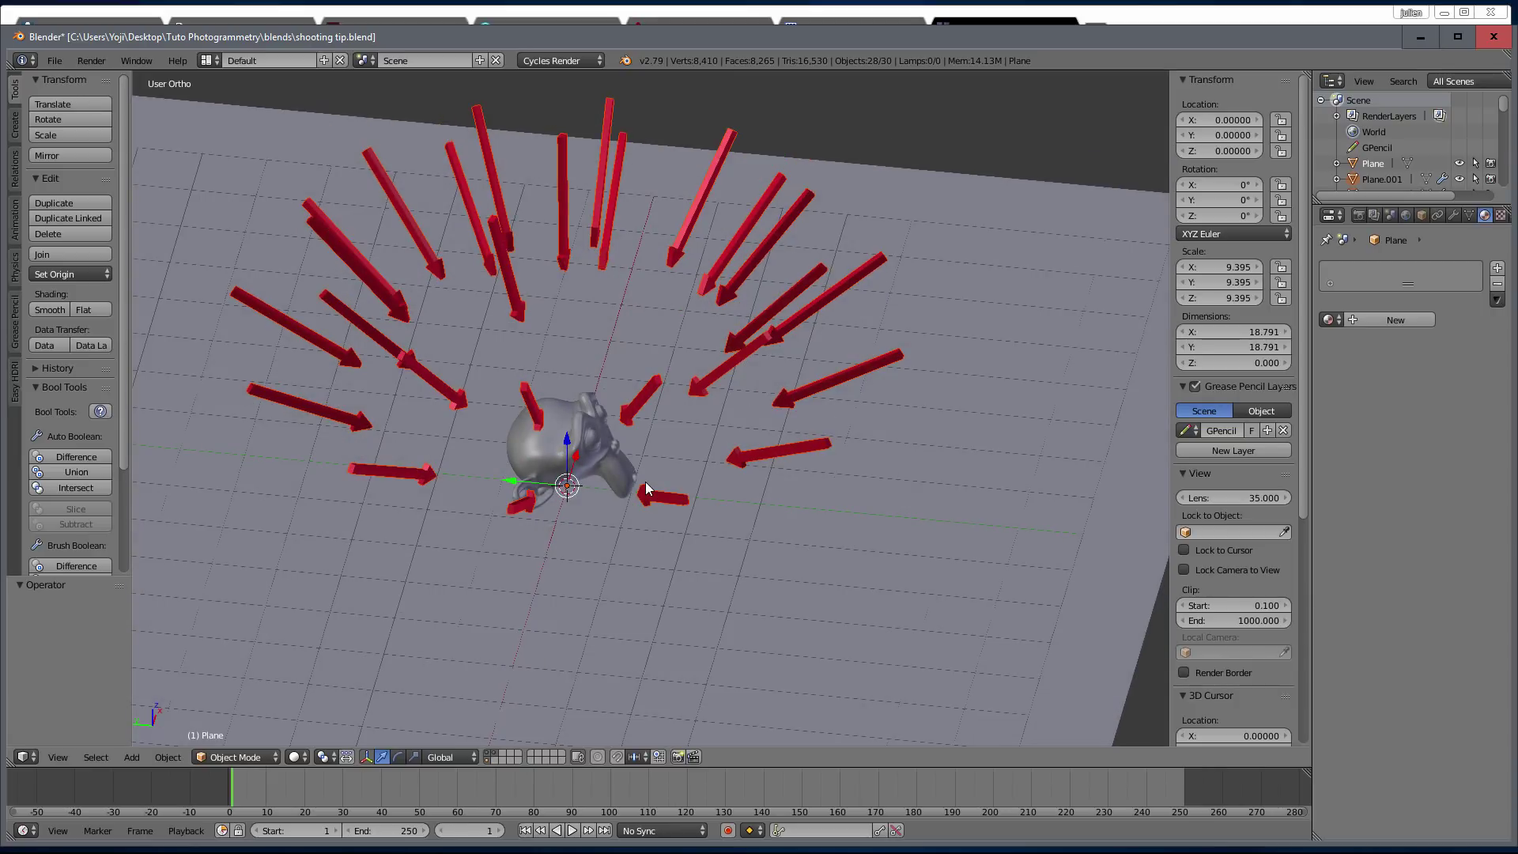
middle_click_drag(645, 481, 695, 396)
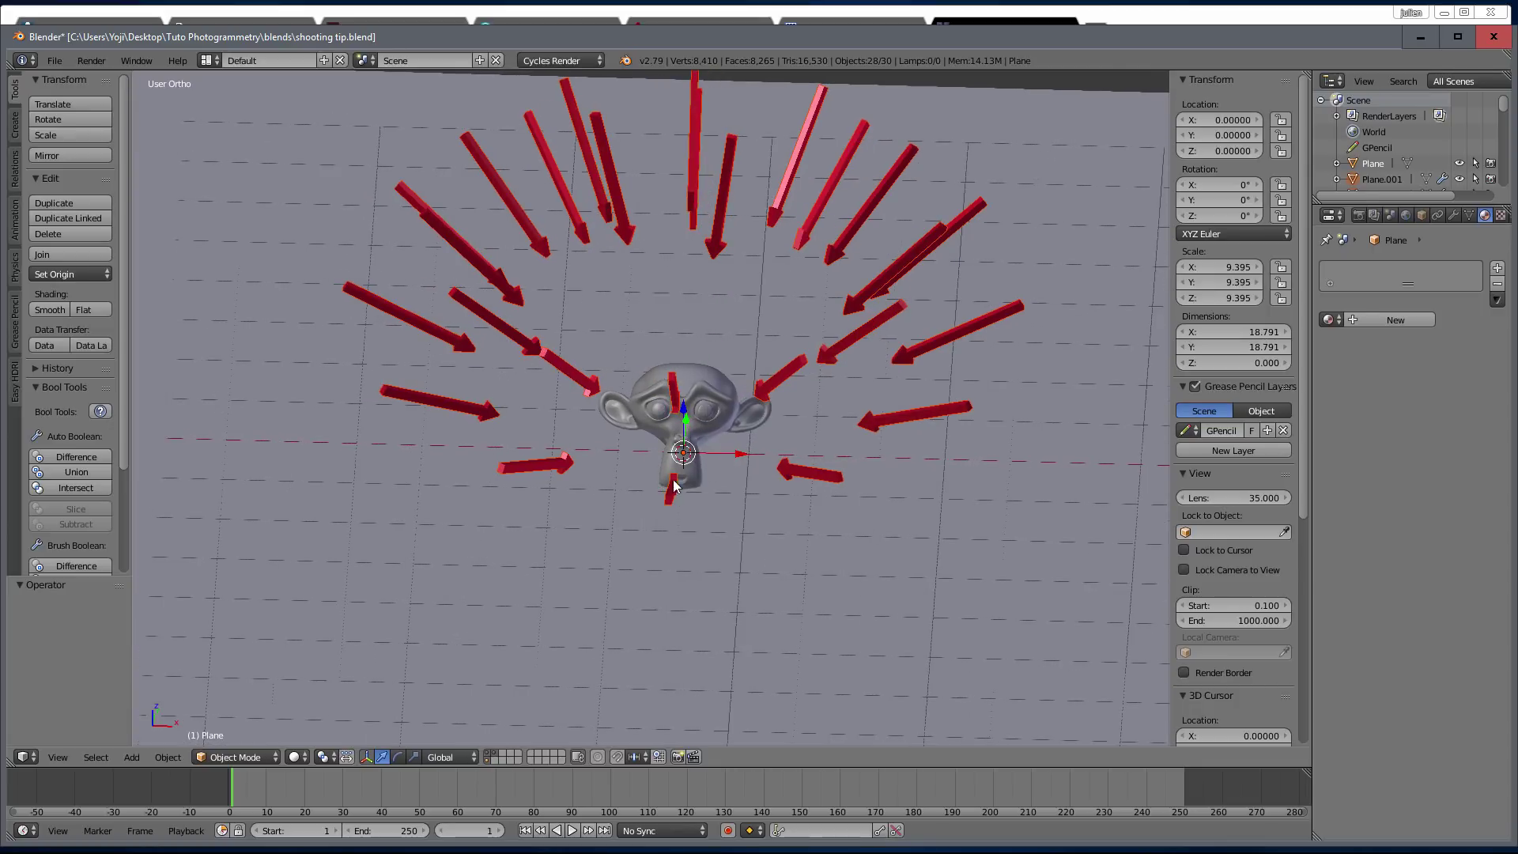
middle_click_drag(891, 481, 820, 419)
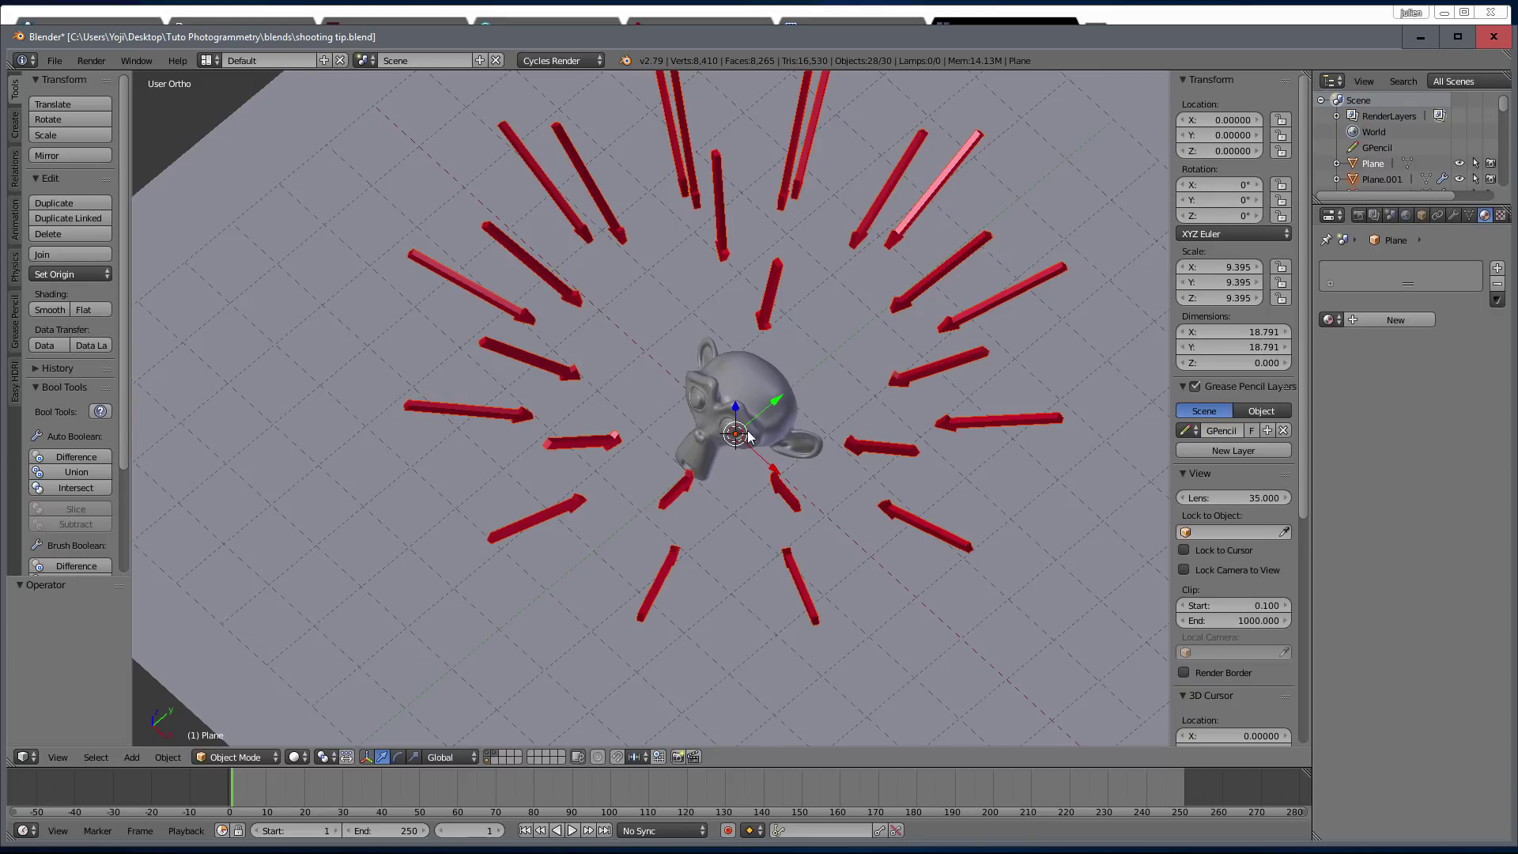
middle_click_drag(751, 437, 841, 393)
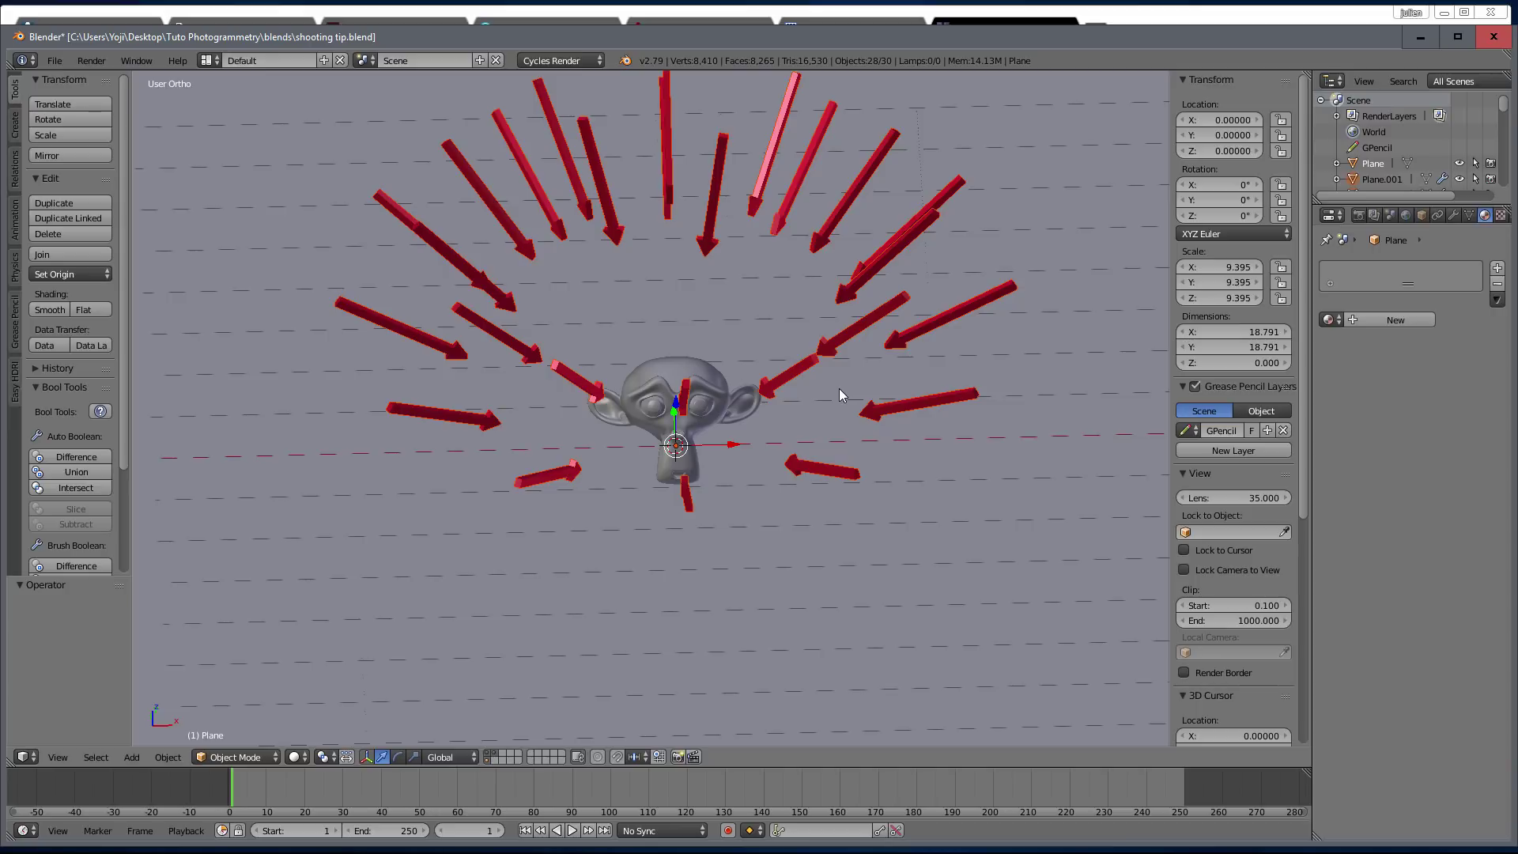
middle_click_drag(671, 488, 764, 527)
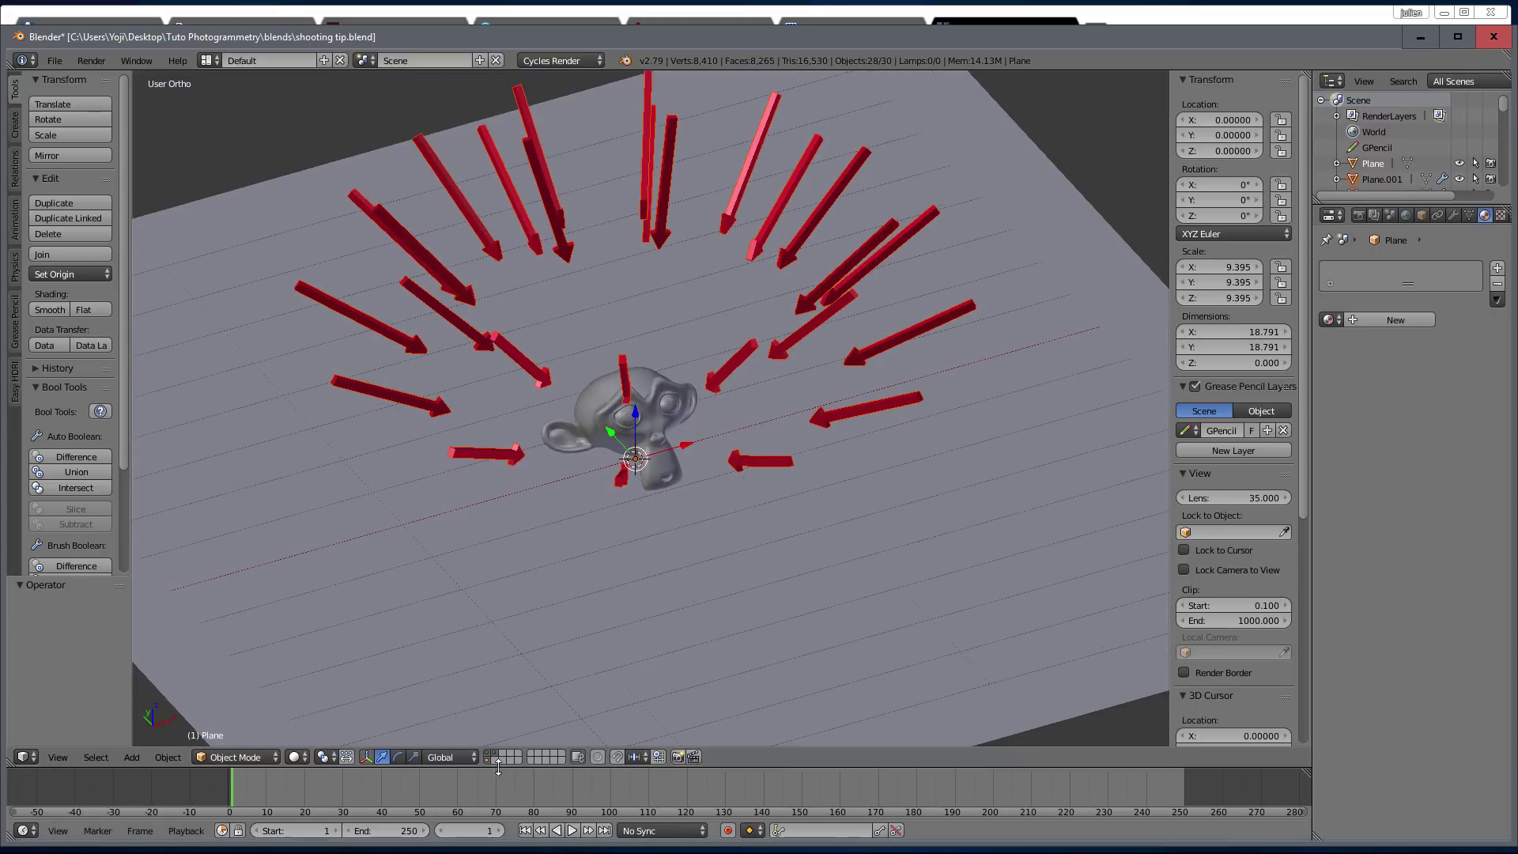
- Select the upper arrow in front of the monkey's face and hide the ring-of-arrows layer, keeping the two single arrows visible
right_click(721, 387)
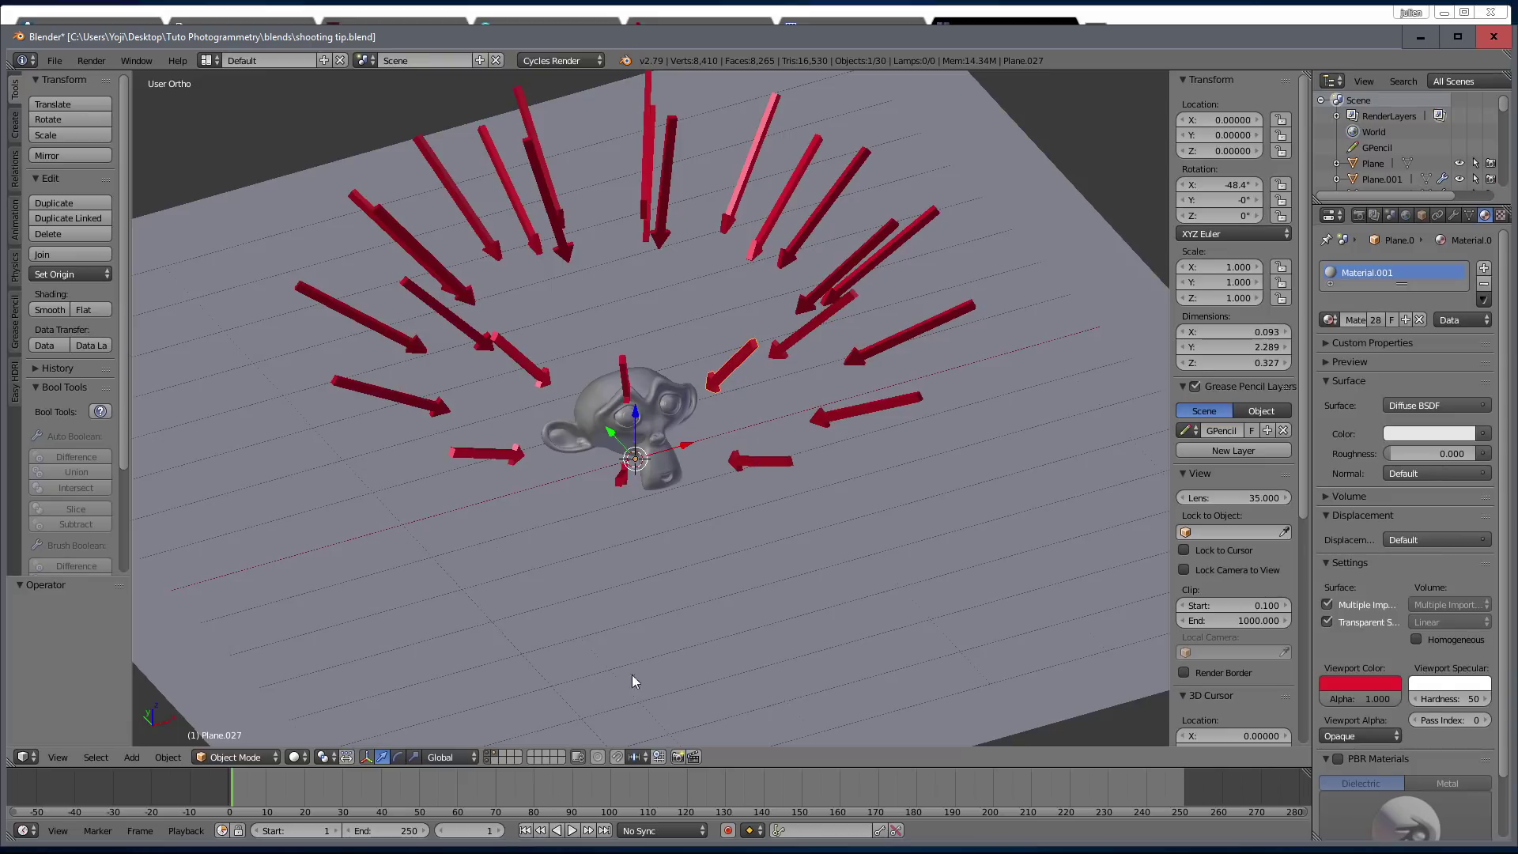
left_click(488, 753)
middle_click_drag(709, 503, 855, 457)
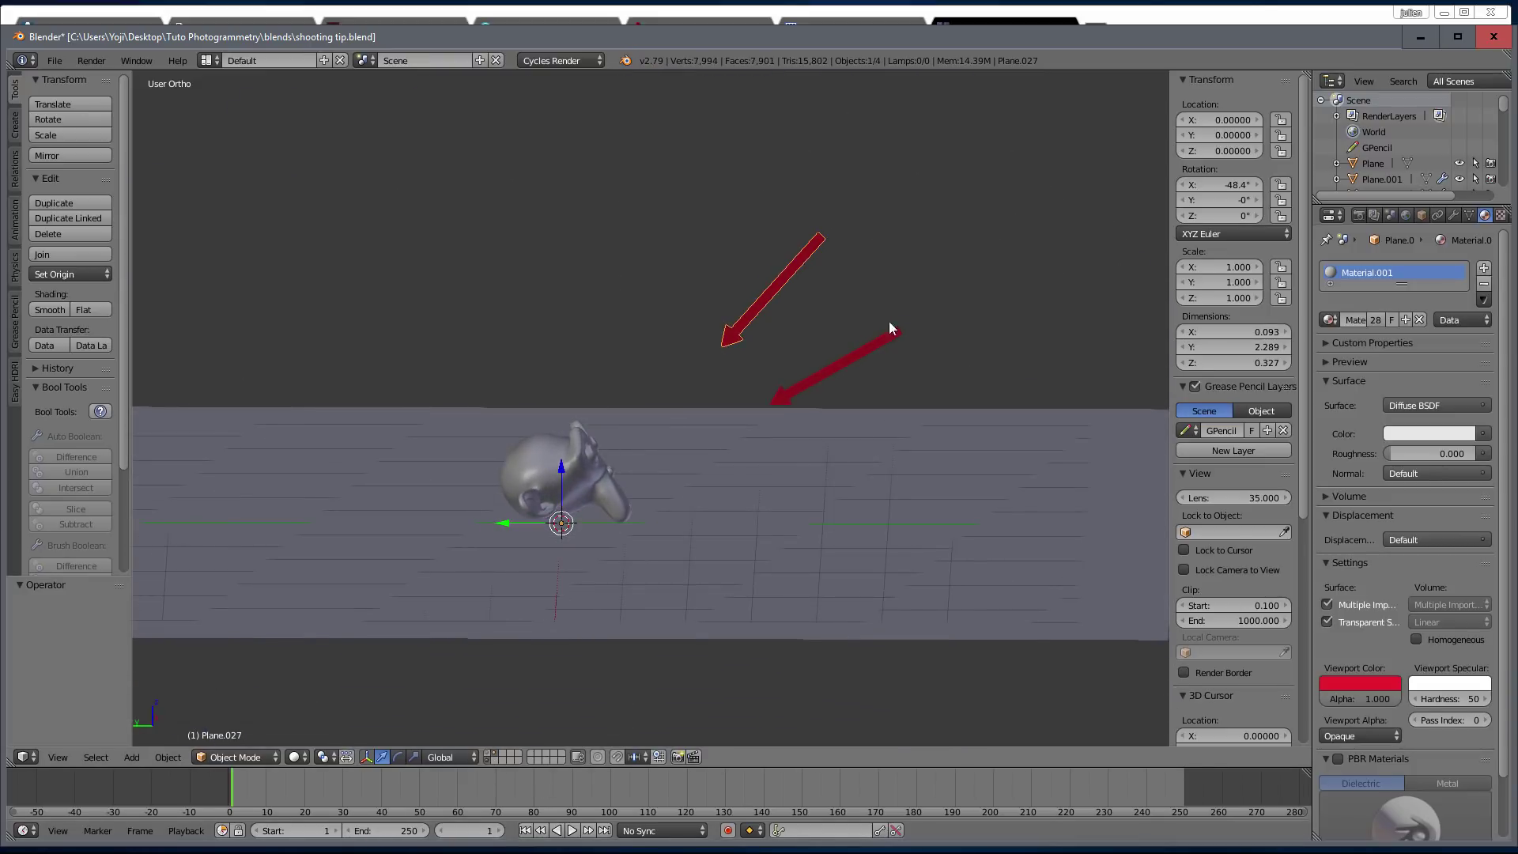
middle_click_drag(850, 288, 830, 261)
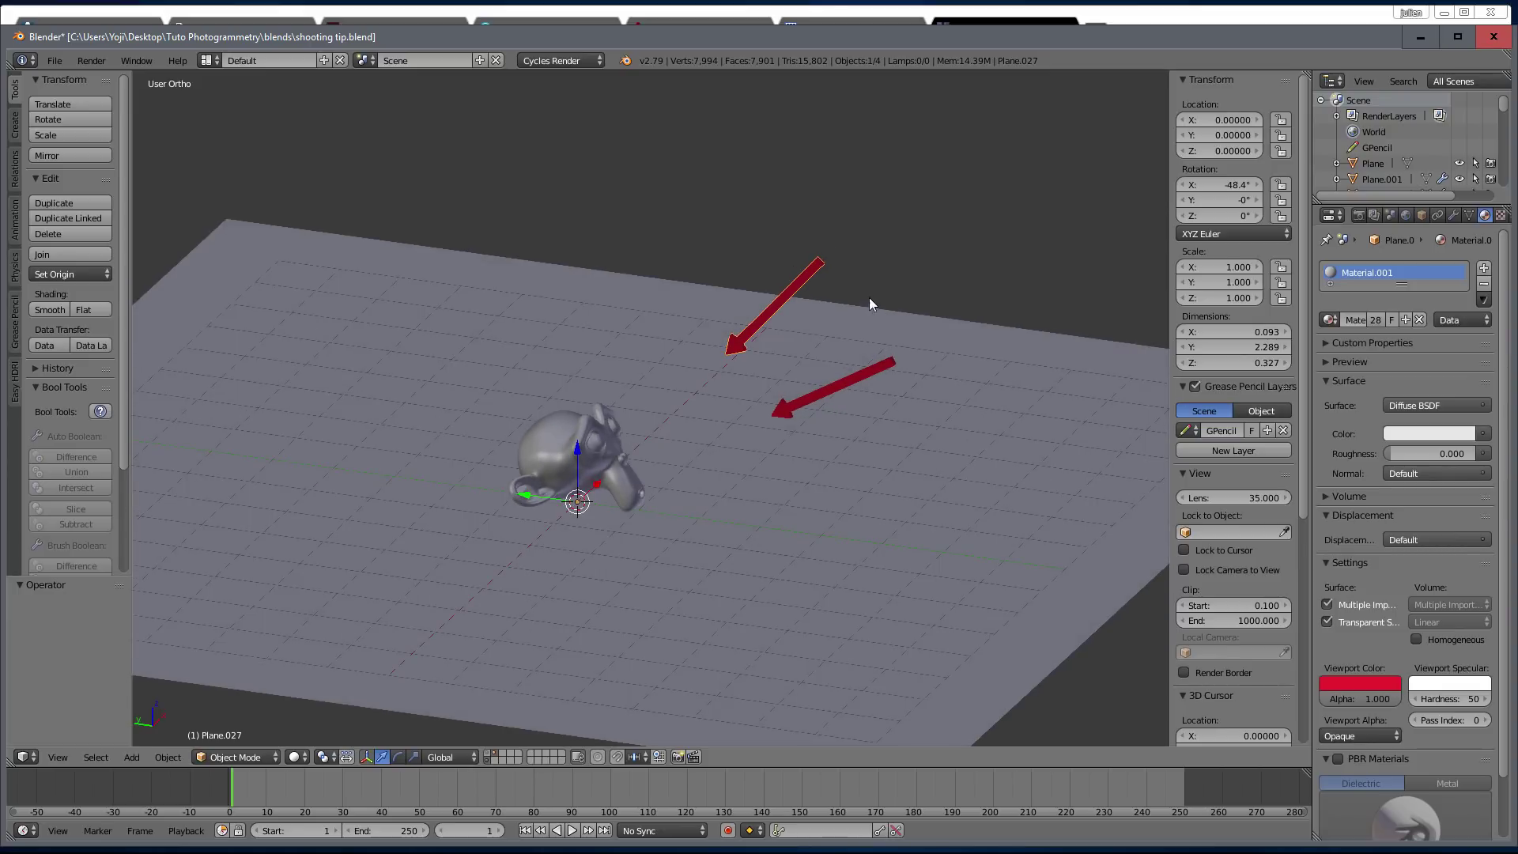
- Try turning the monkey head about the global Z axis while the two arrows stay in place
right_click(574, 439)
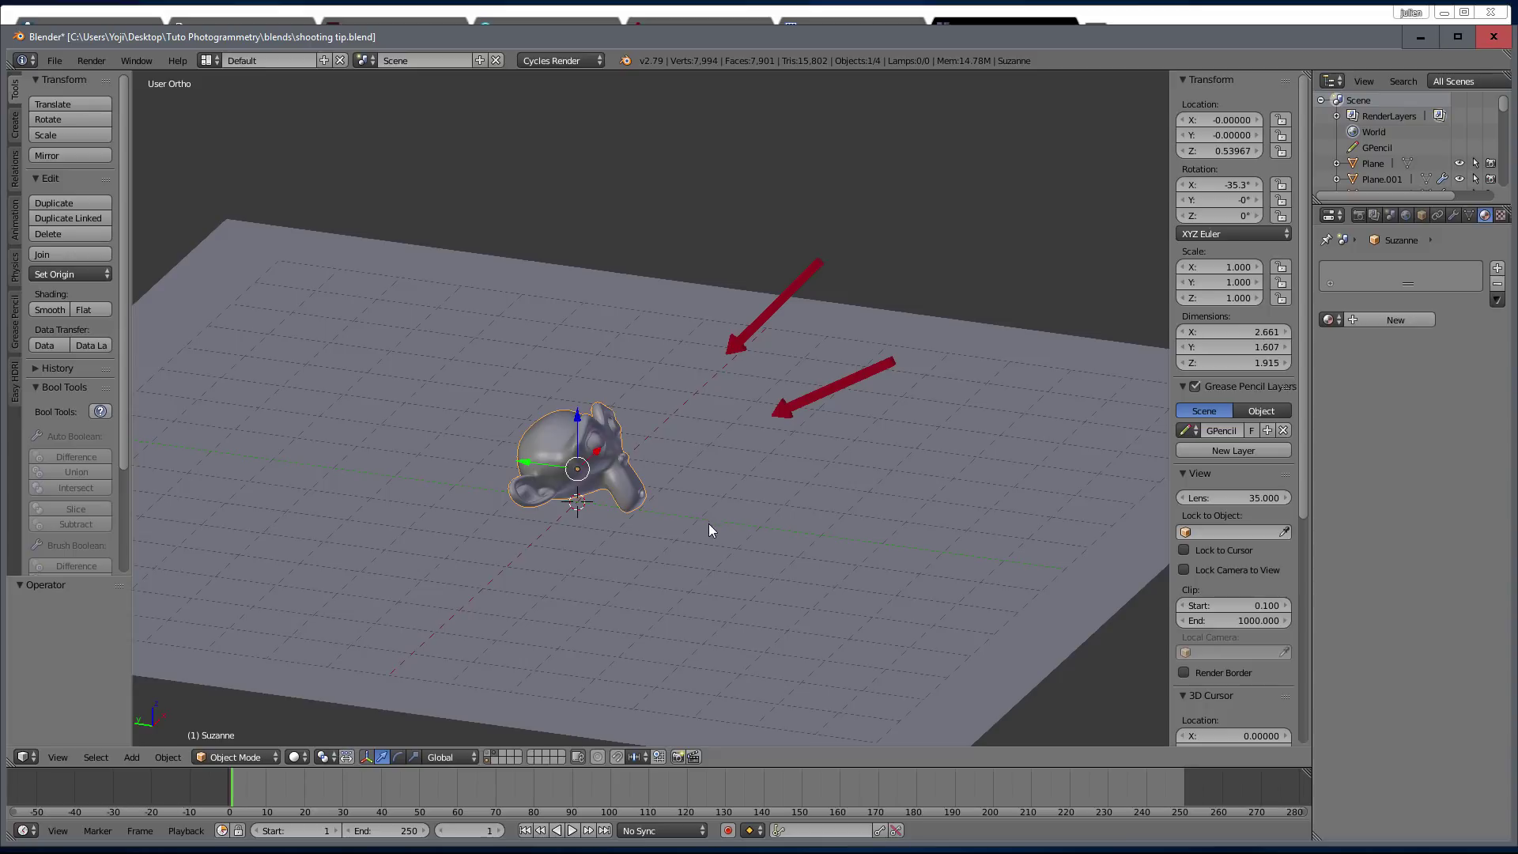
key("r")
key("z")
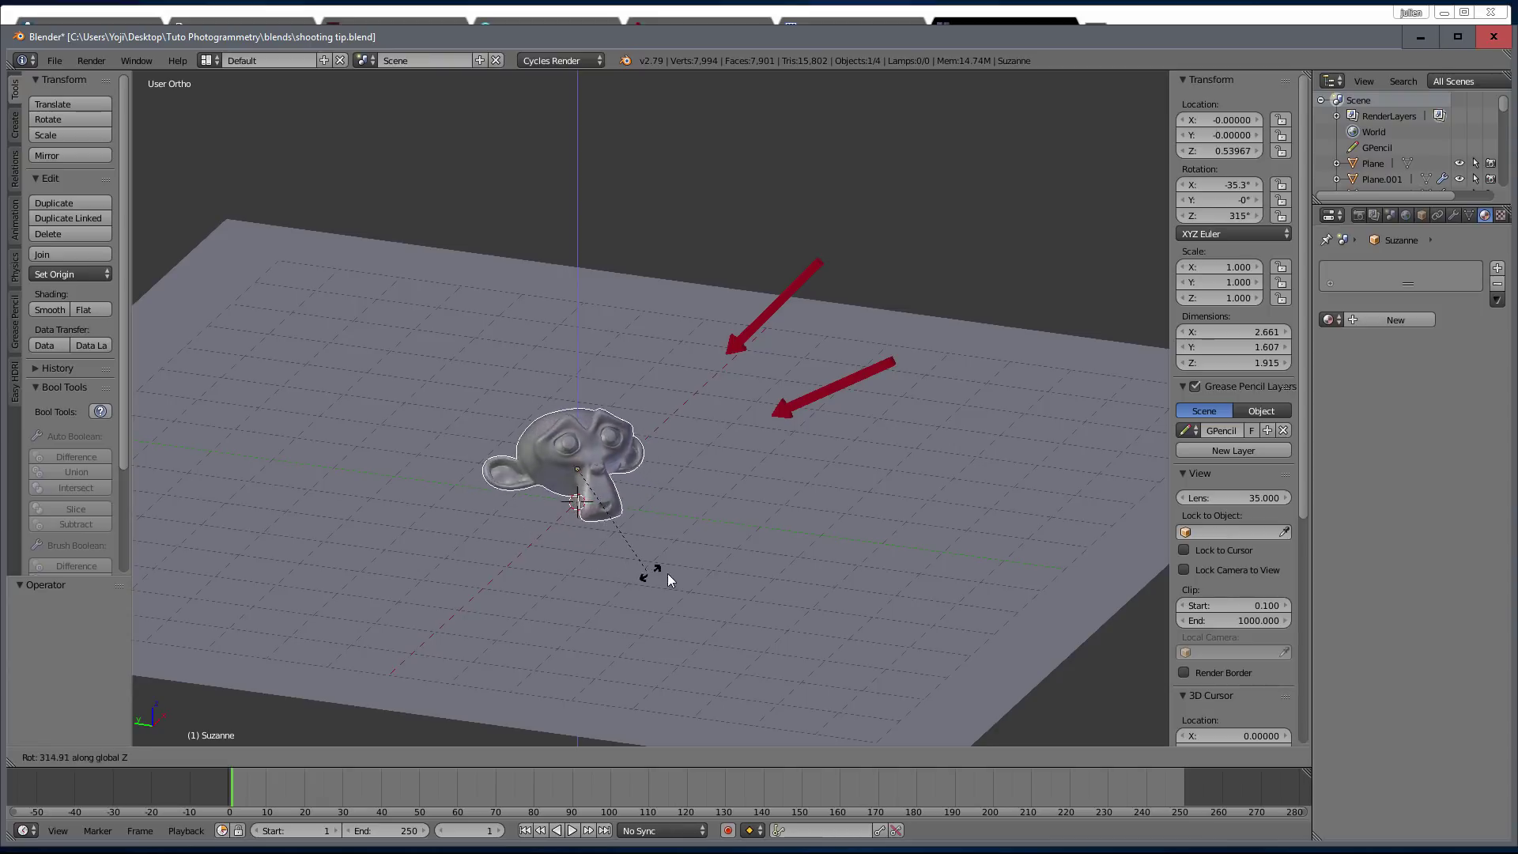
right_click(964, 383)
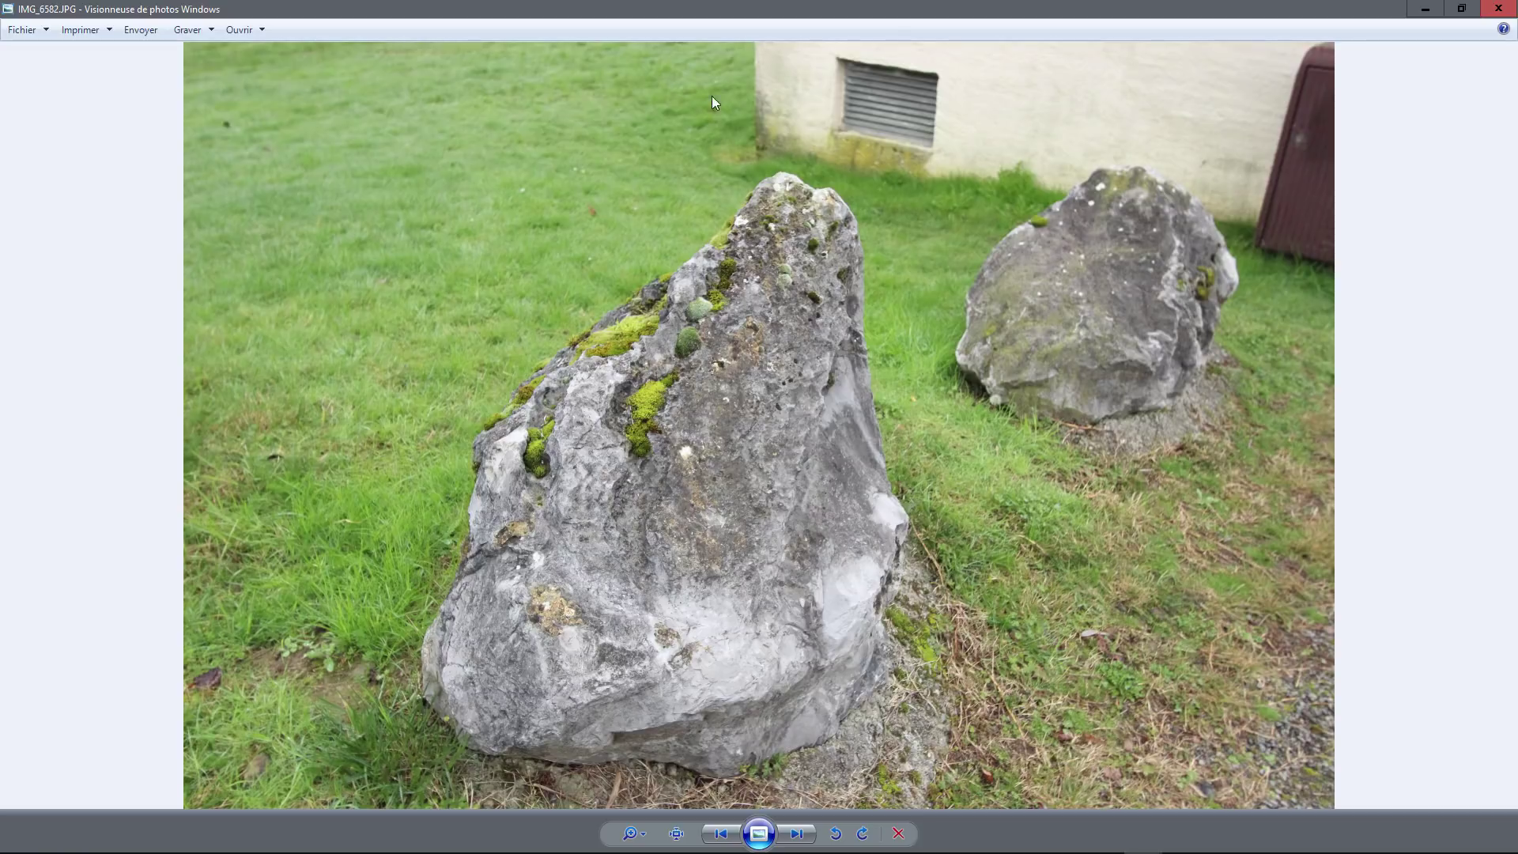
- In Windows Photo Viewer, look through the rock photos from IMG_6582.JPG onward, covering the complete loop around the rock
left_click(796, 833)
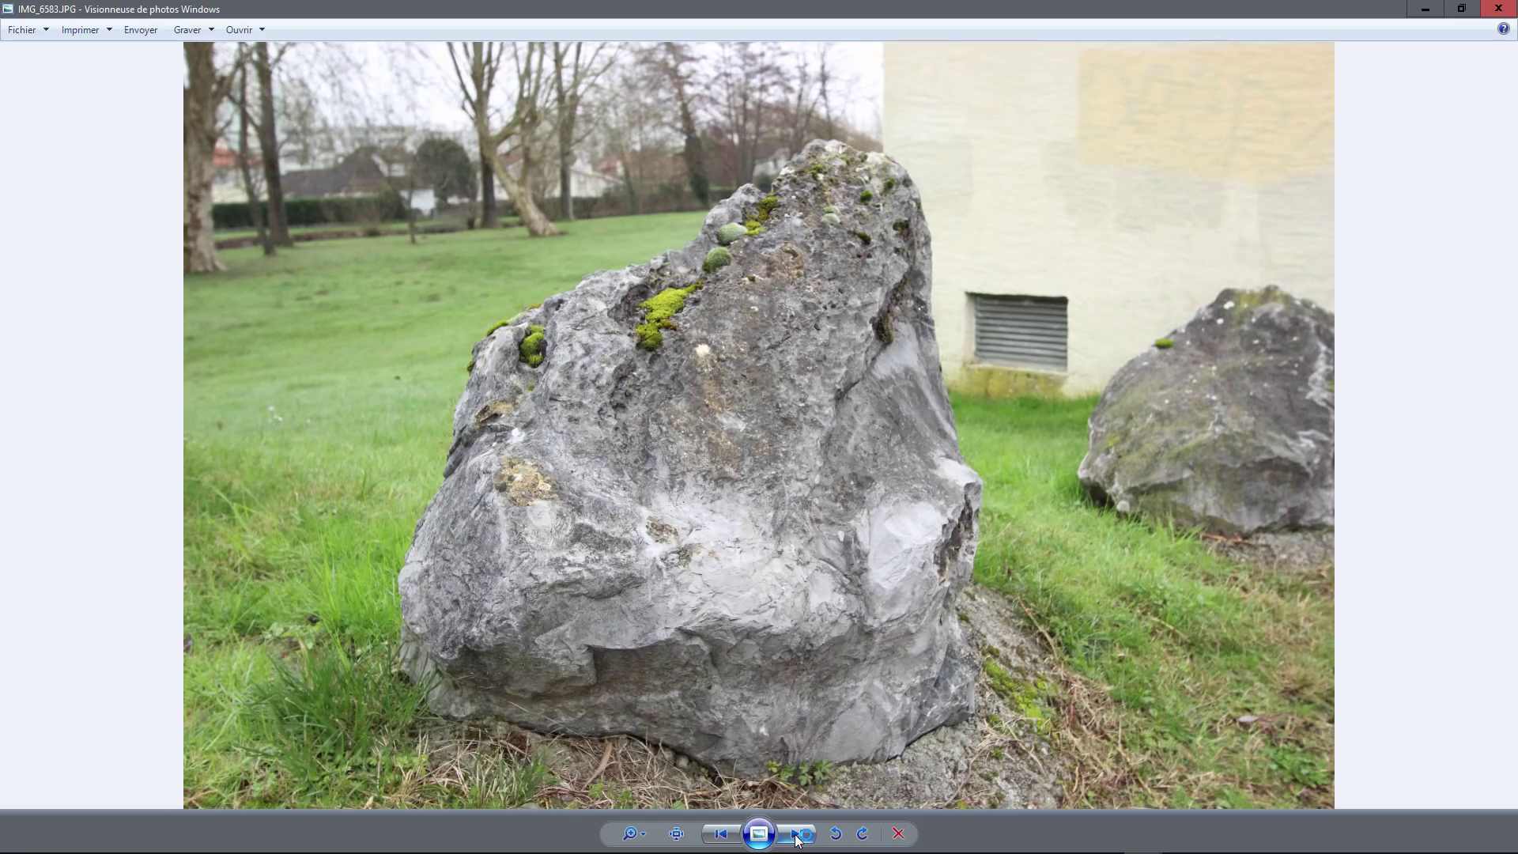
left_click(796, 833)
left_click(798, 837)
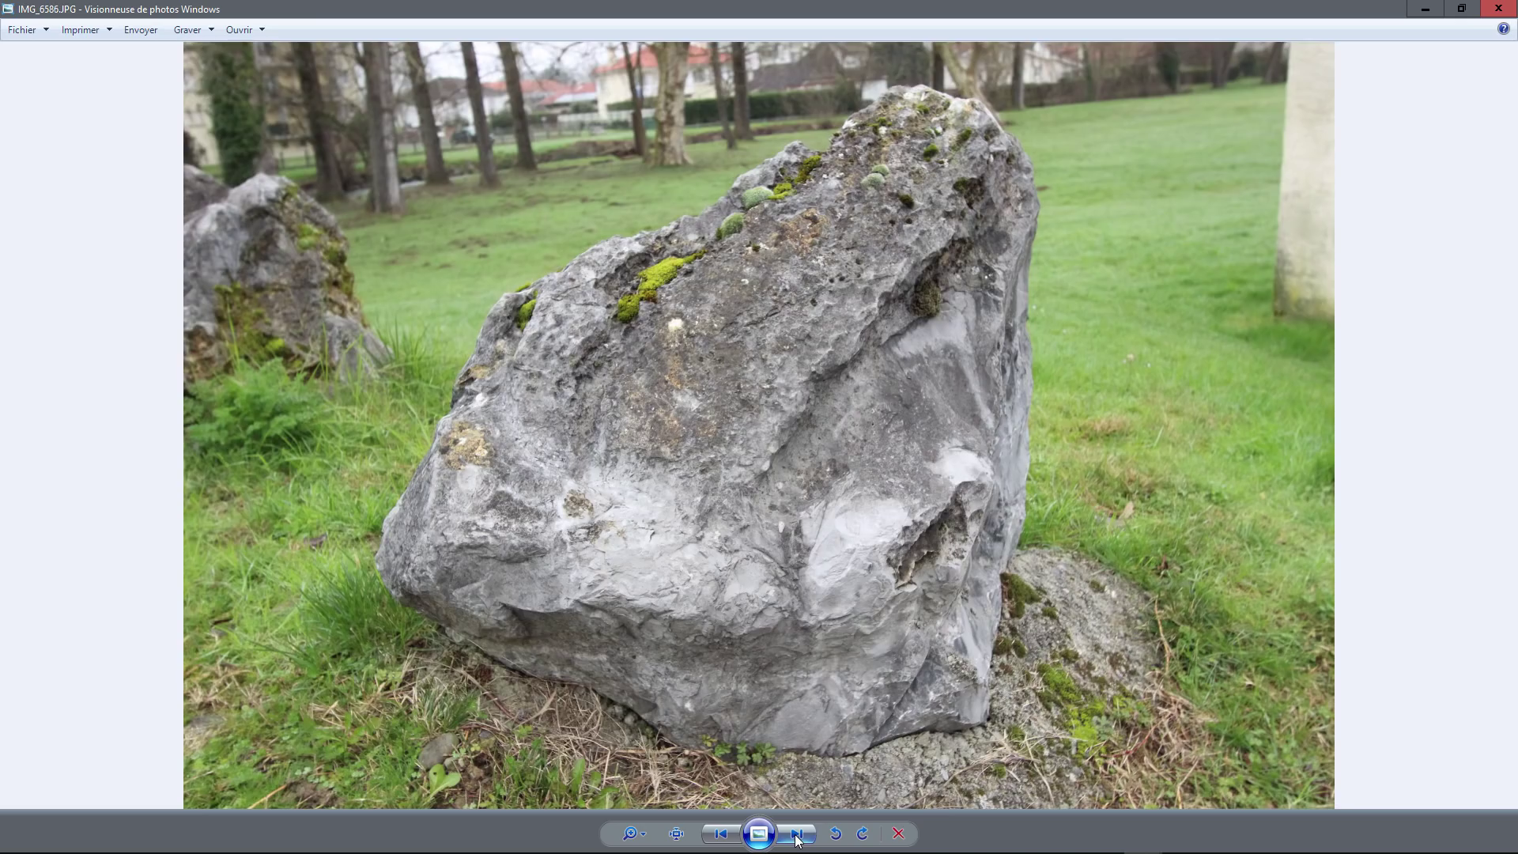
left_click(796, 838)
left_click(796, 838)
left_click(797, 837)
left_click(797, 838)
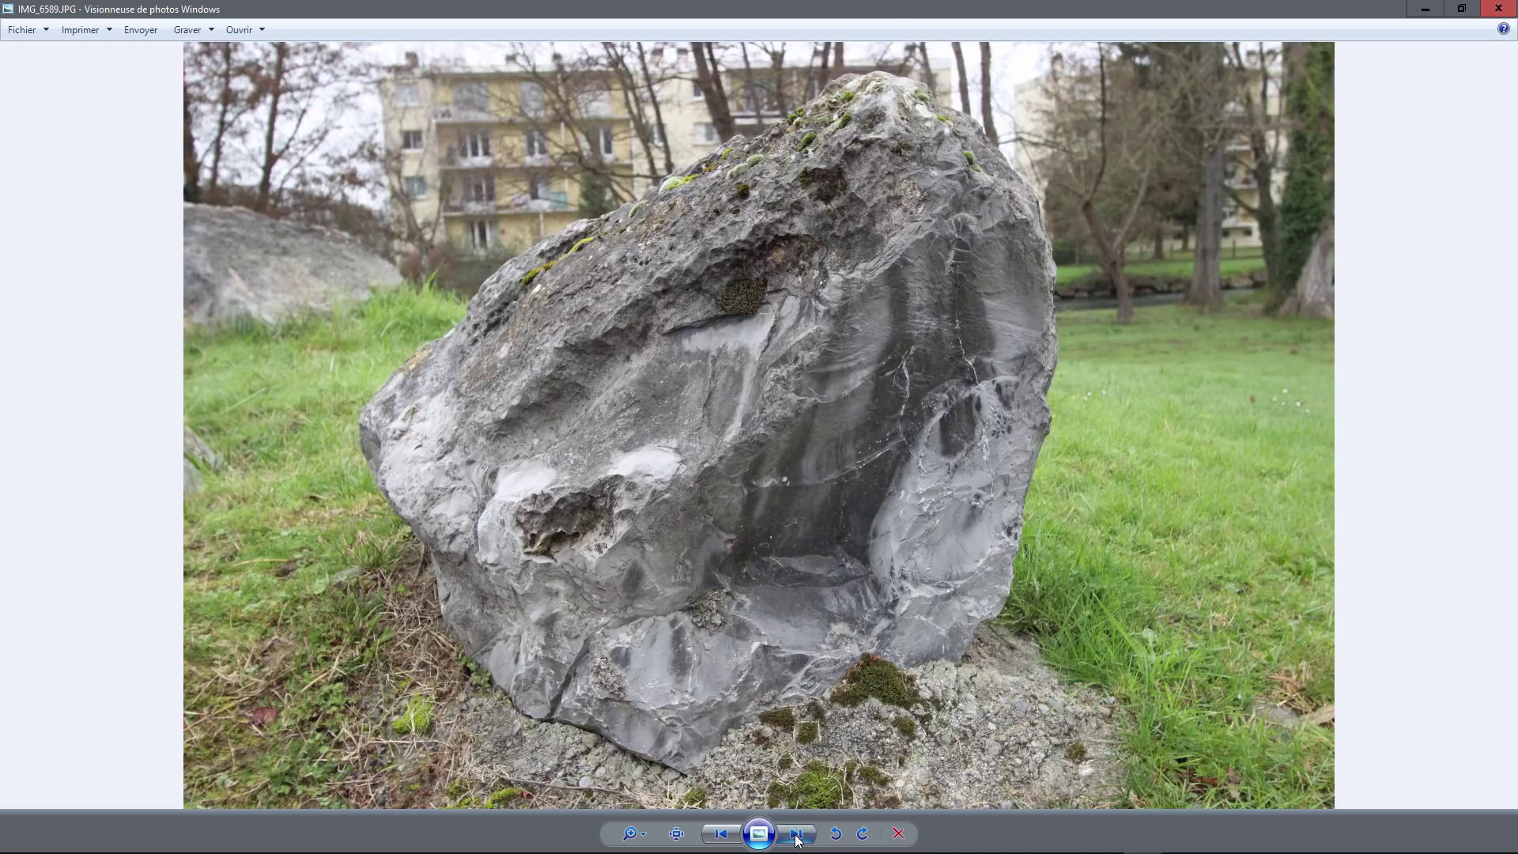
left_click(797, 838)
left_click(797, 838)
left_click(796, 837)
left_click(796, 838)
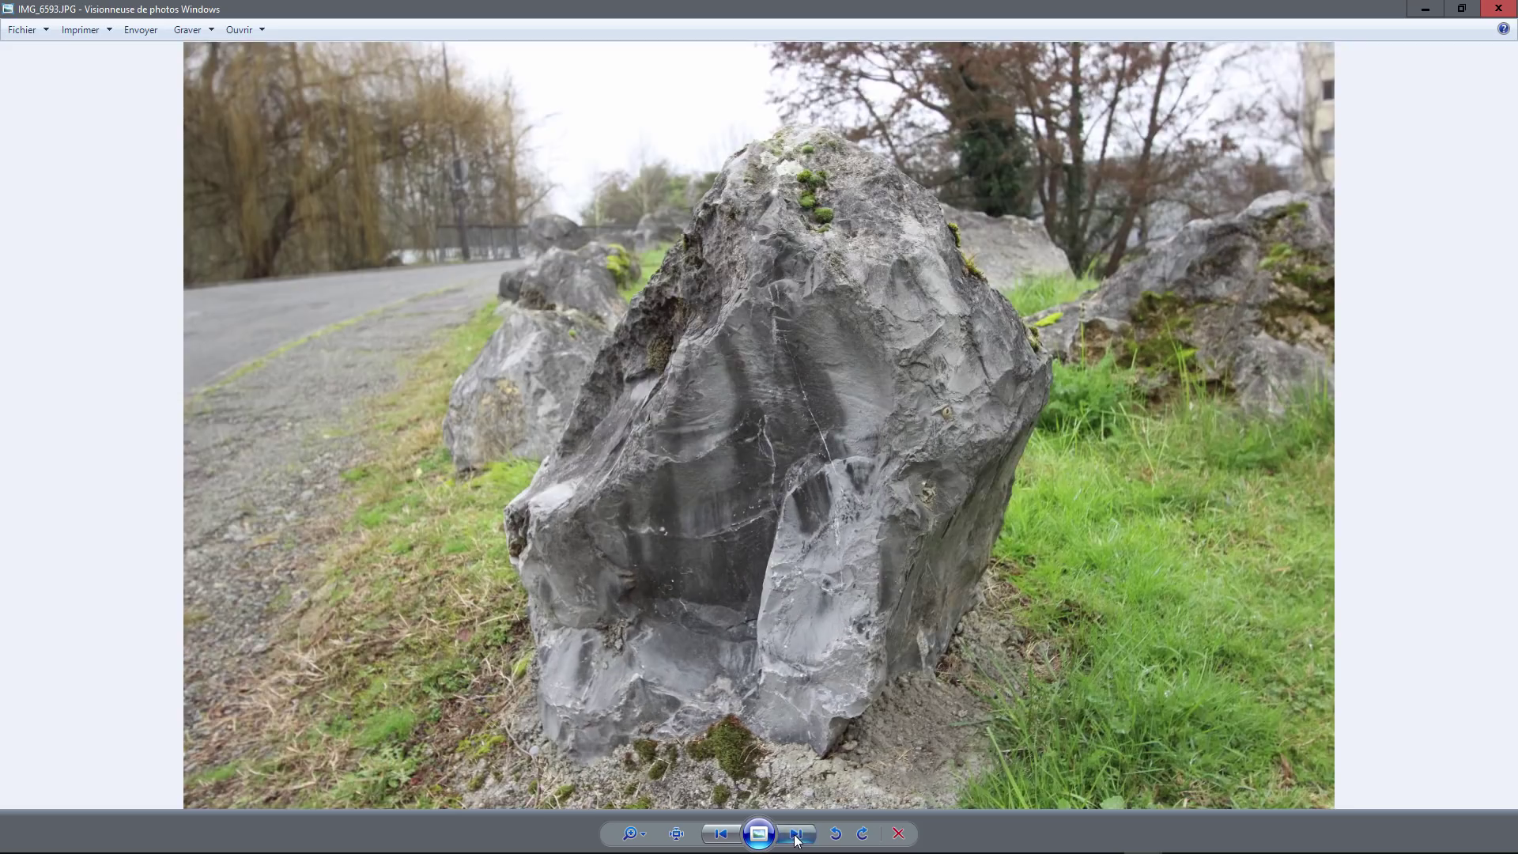
left_click(797, 838)
left_click(797, 838)
left_click(796, 838)
left_click(796, 838)
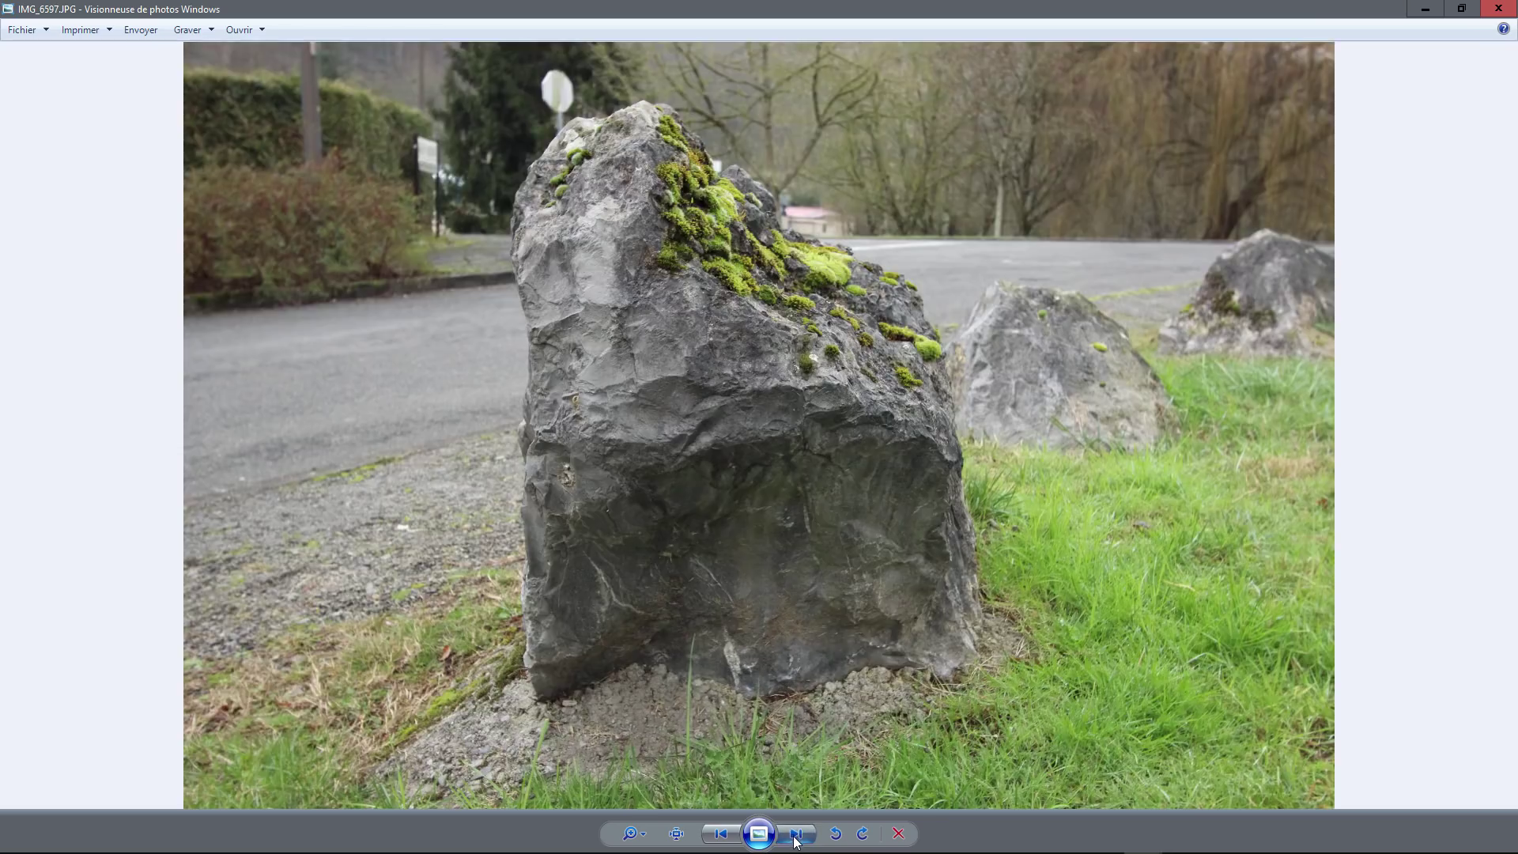
left_click(796, 837)
left_click(797, 838)
left_click(797, 838)
left_click(797, 838)
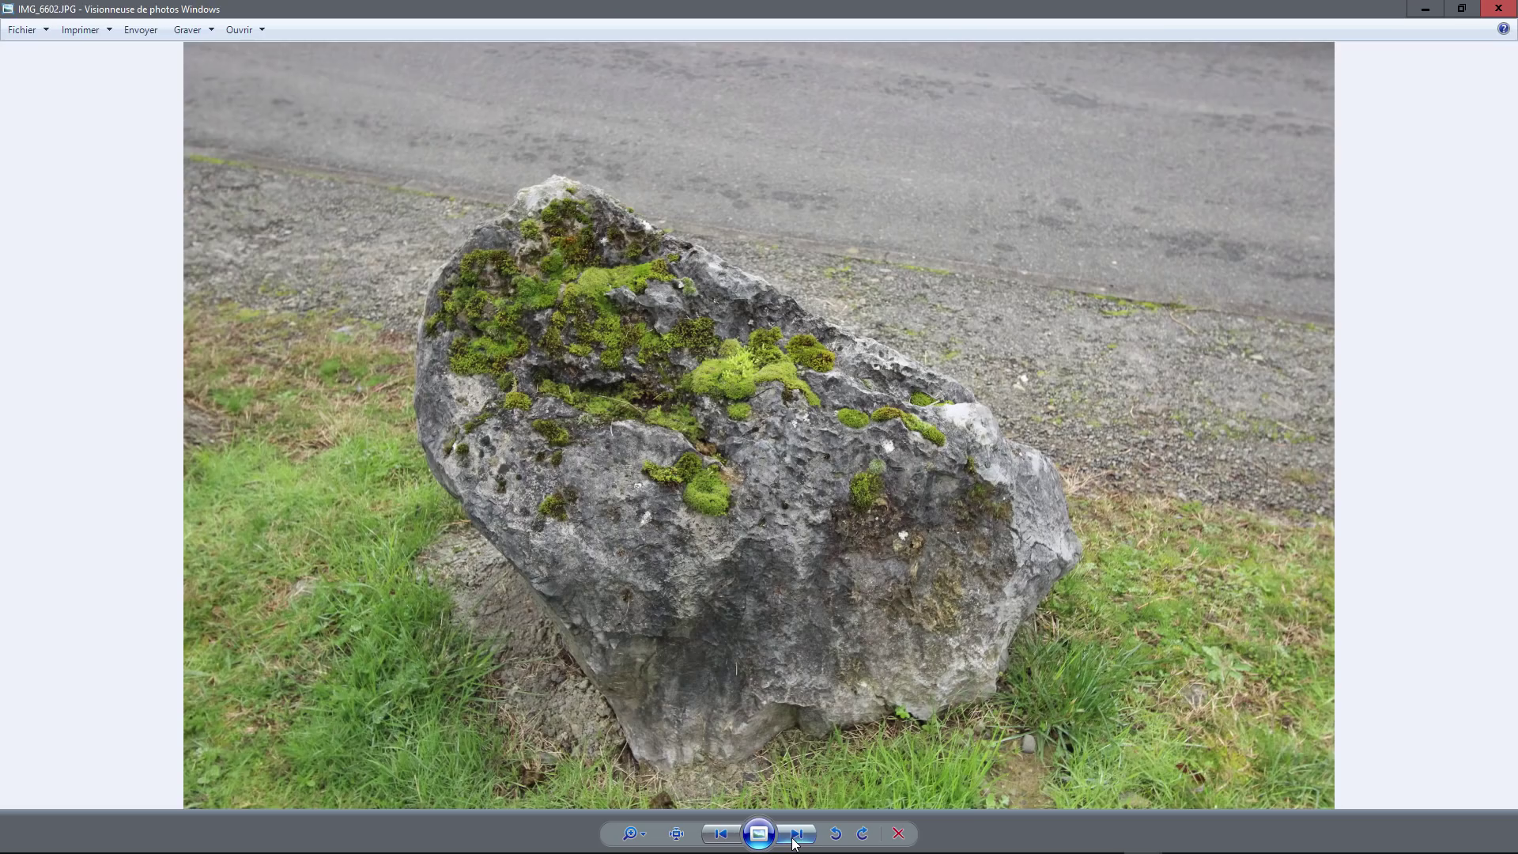
left_click(795, 838)
left_click(795, 838)
left_click(795, 838)
left_click(795, 838)
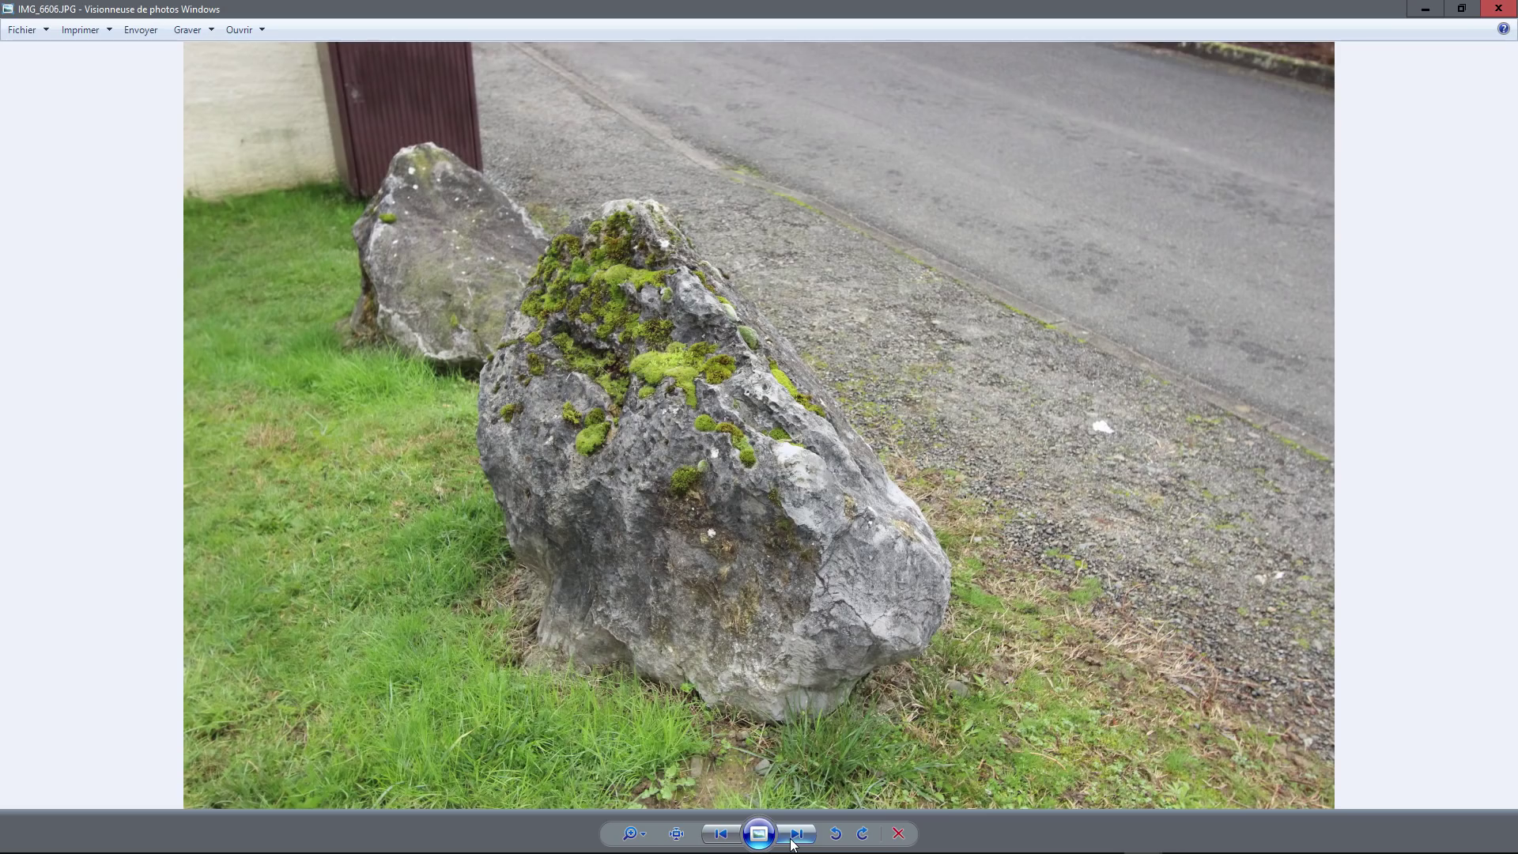
left_click(796, 838)
left_click(795, 837)
left_click(795, 838)
left_click(795, 838)
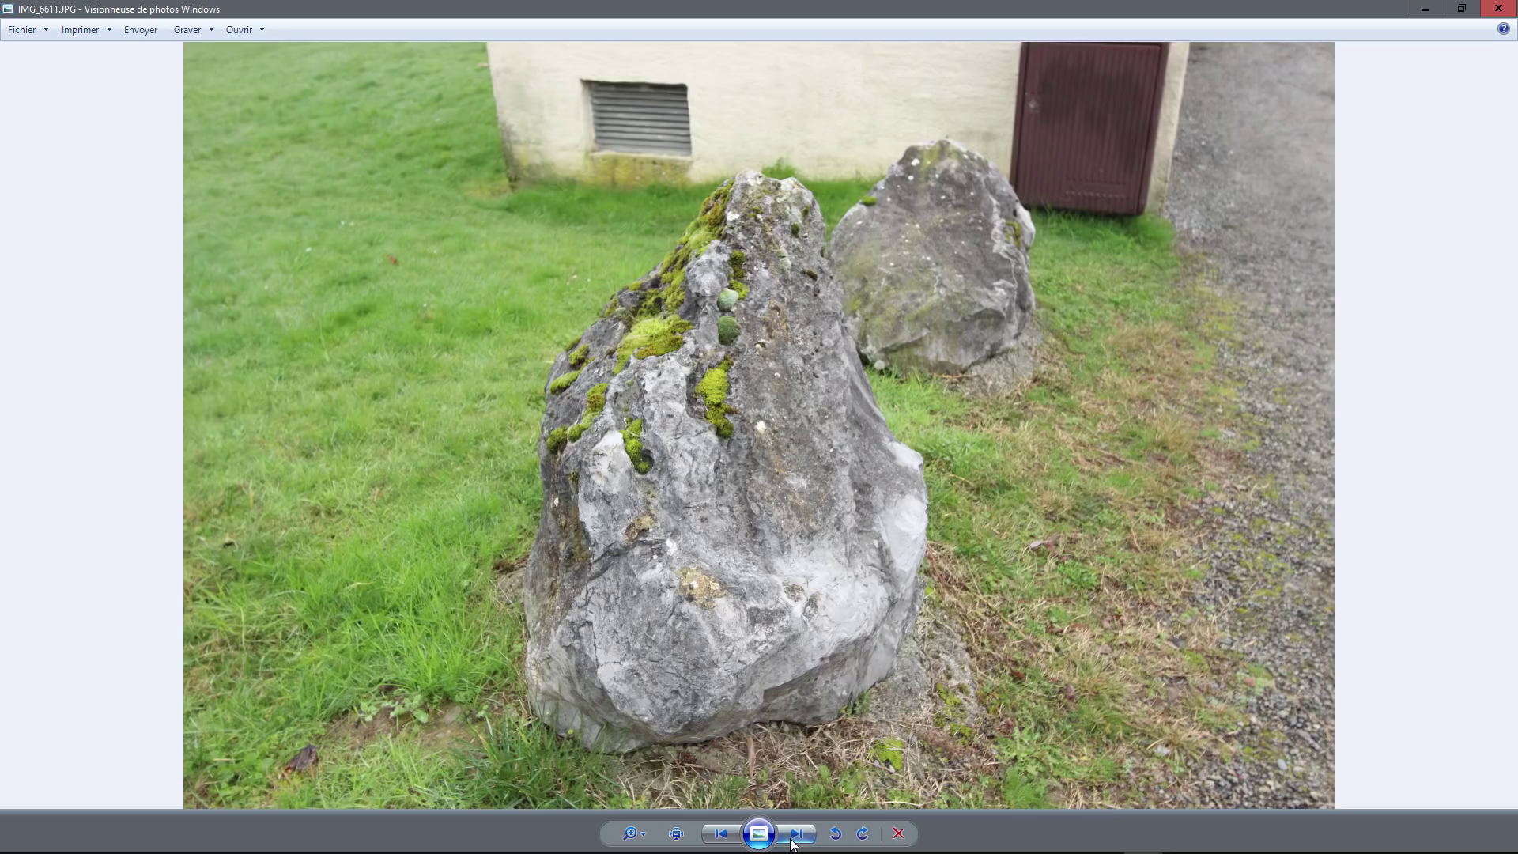
left_click(795, 837)
left_click(795, 838)
left_click(795, 837)
left_click(795, 838)
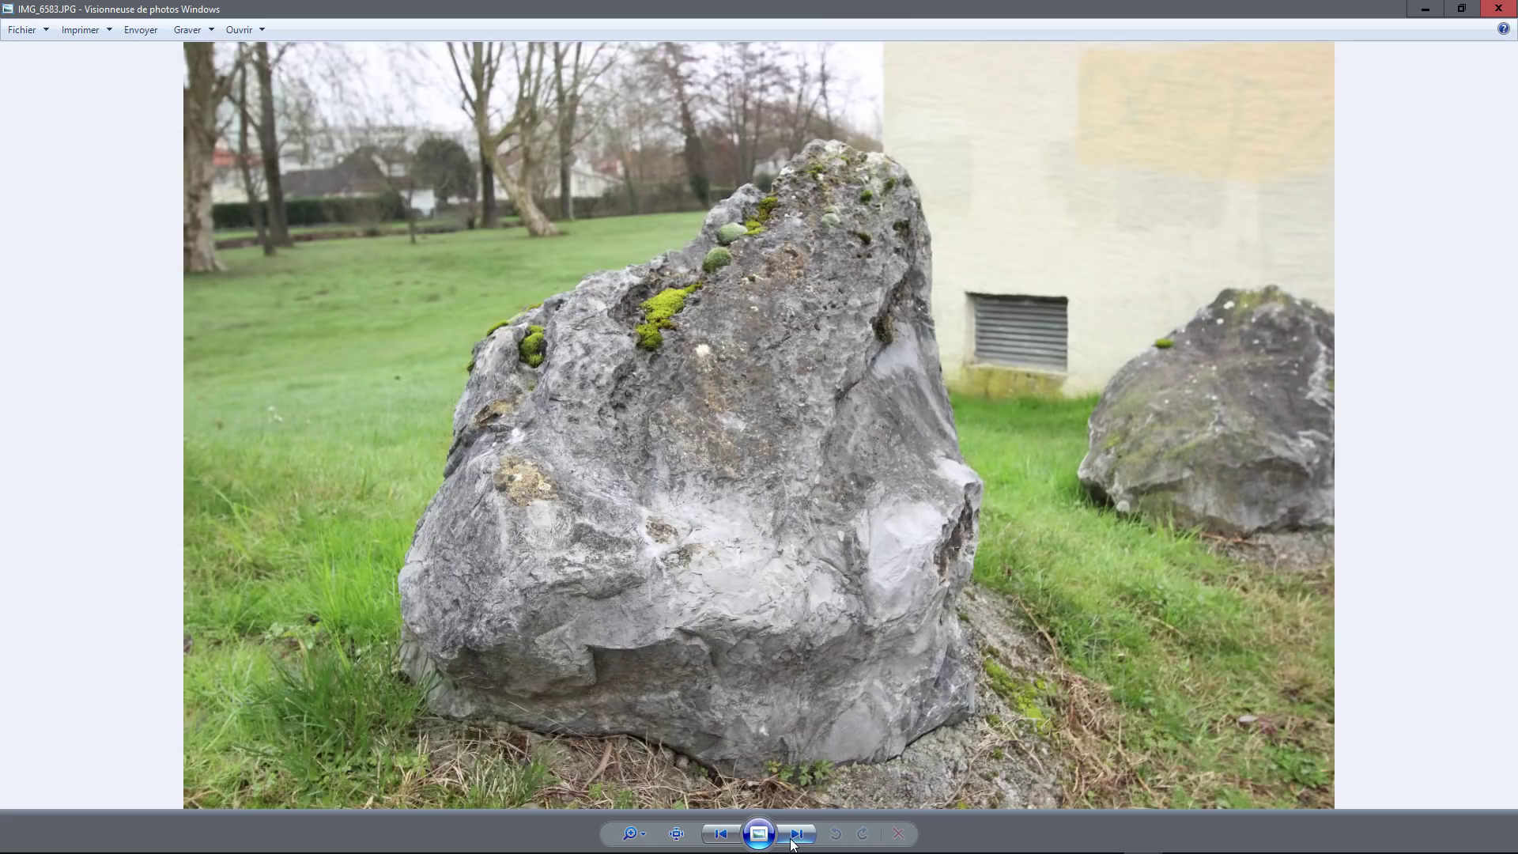
- Go through the rock photos a second time up to IMG_6592.JPG, and compare the high and low shots IMG_6583.JPG and IMG_6584.JPG
left_click(795, 838)
left_click(795, 837)
left_click(796, 837)
left_click(795, 838)
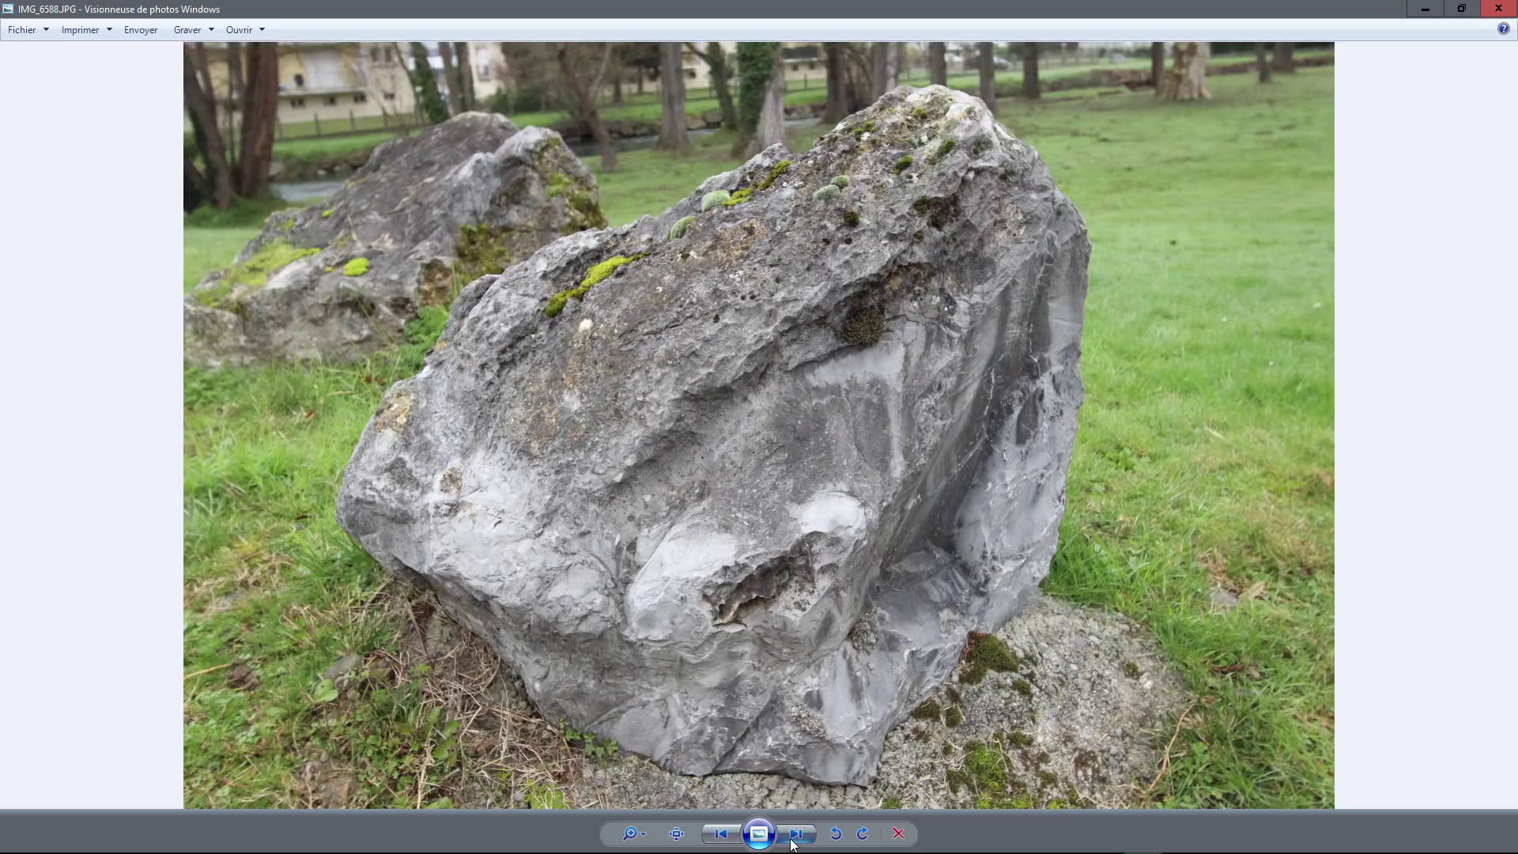
left_click(795, 836)
left_click(795, 836)
left_click(795, 836)
left_click(794, 836)
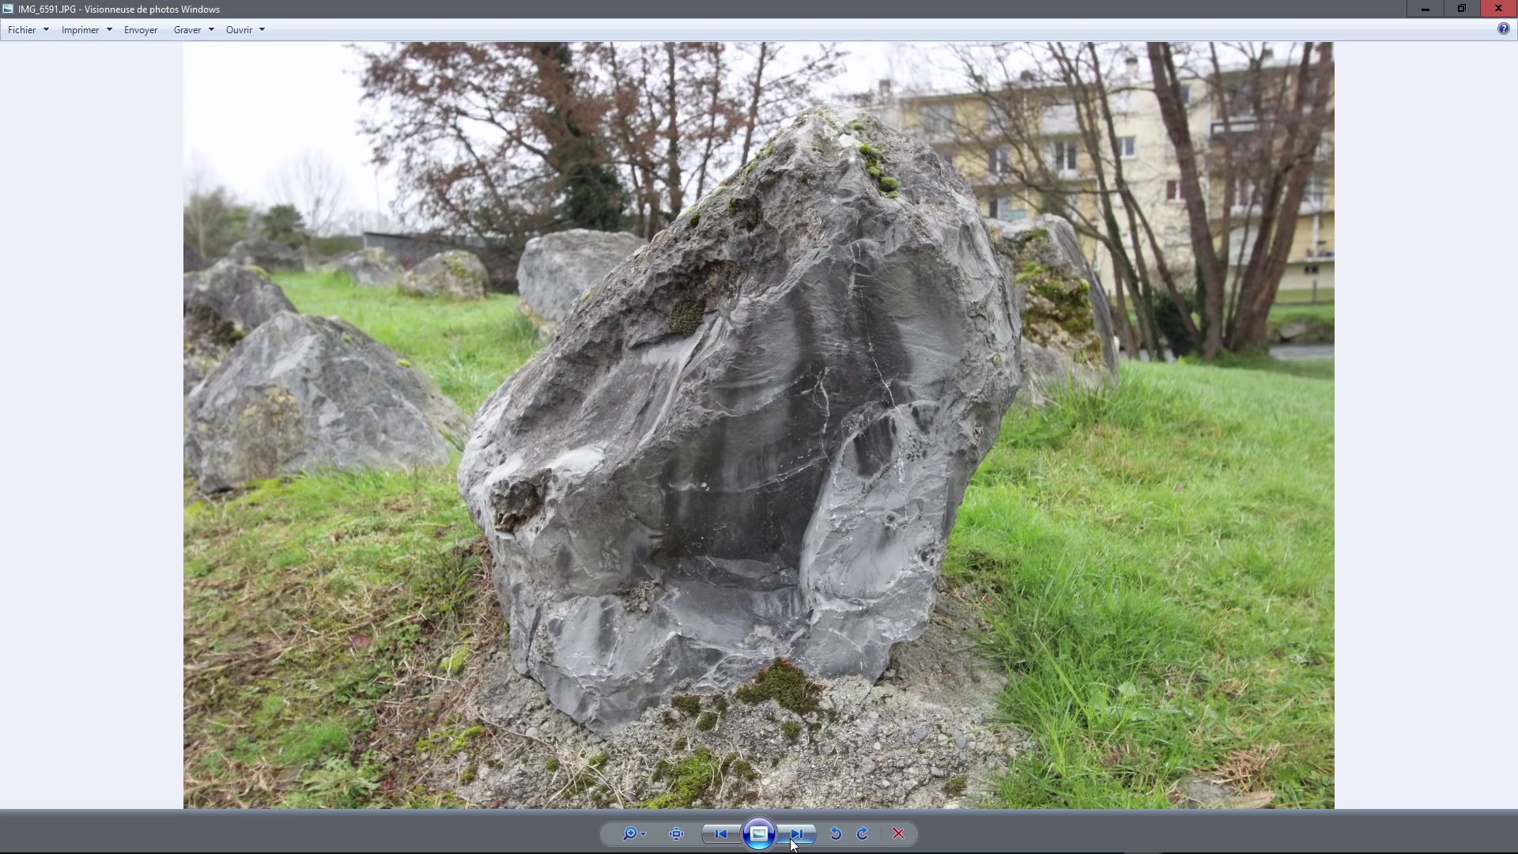
left_click(794, 836)
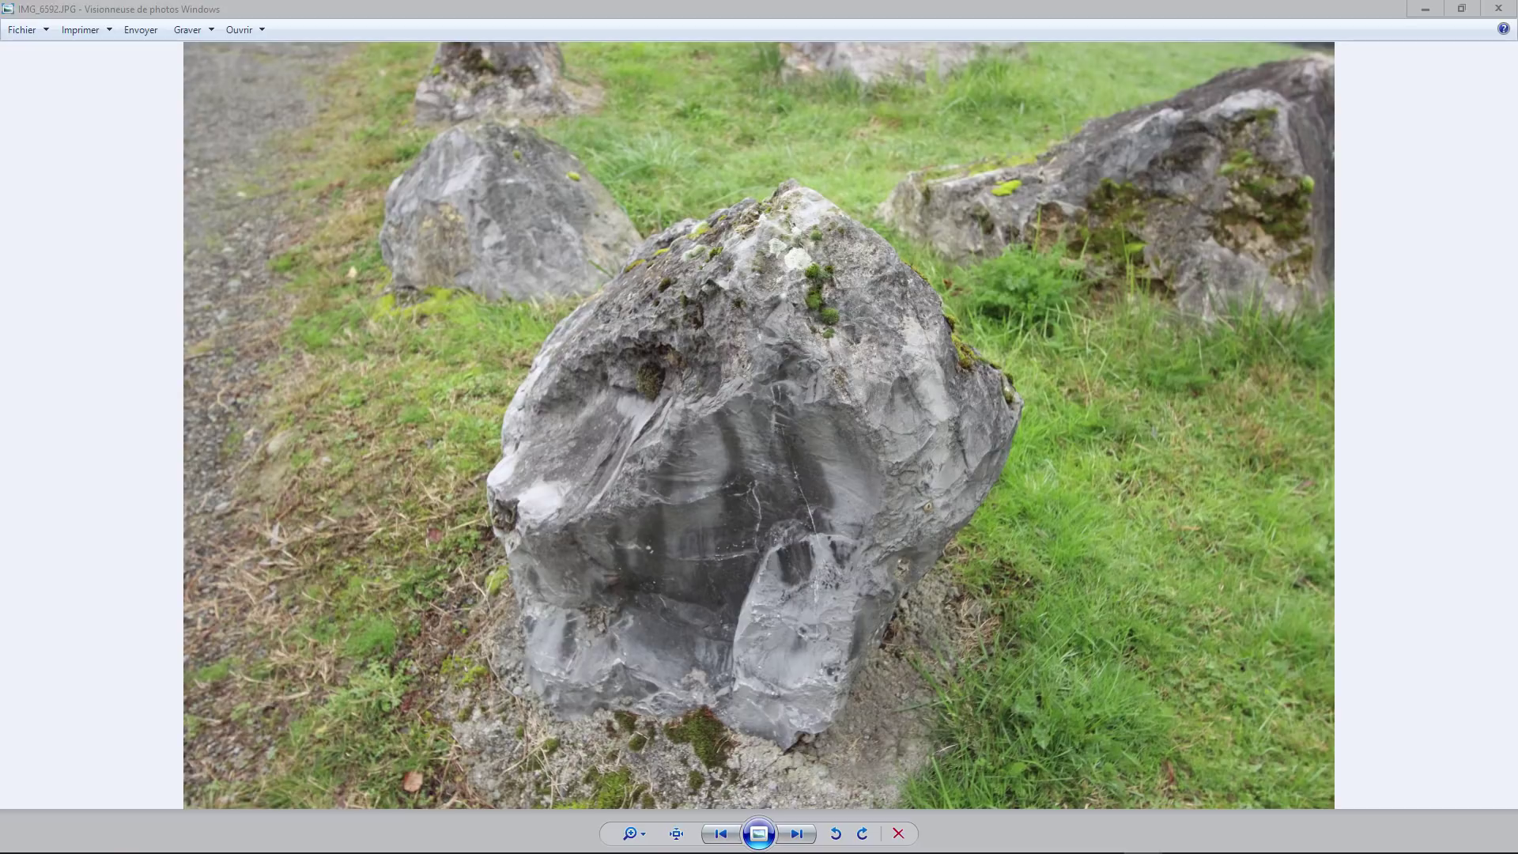
key("Left")
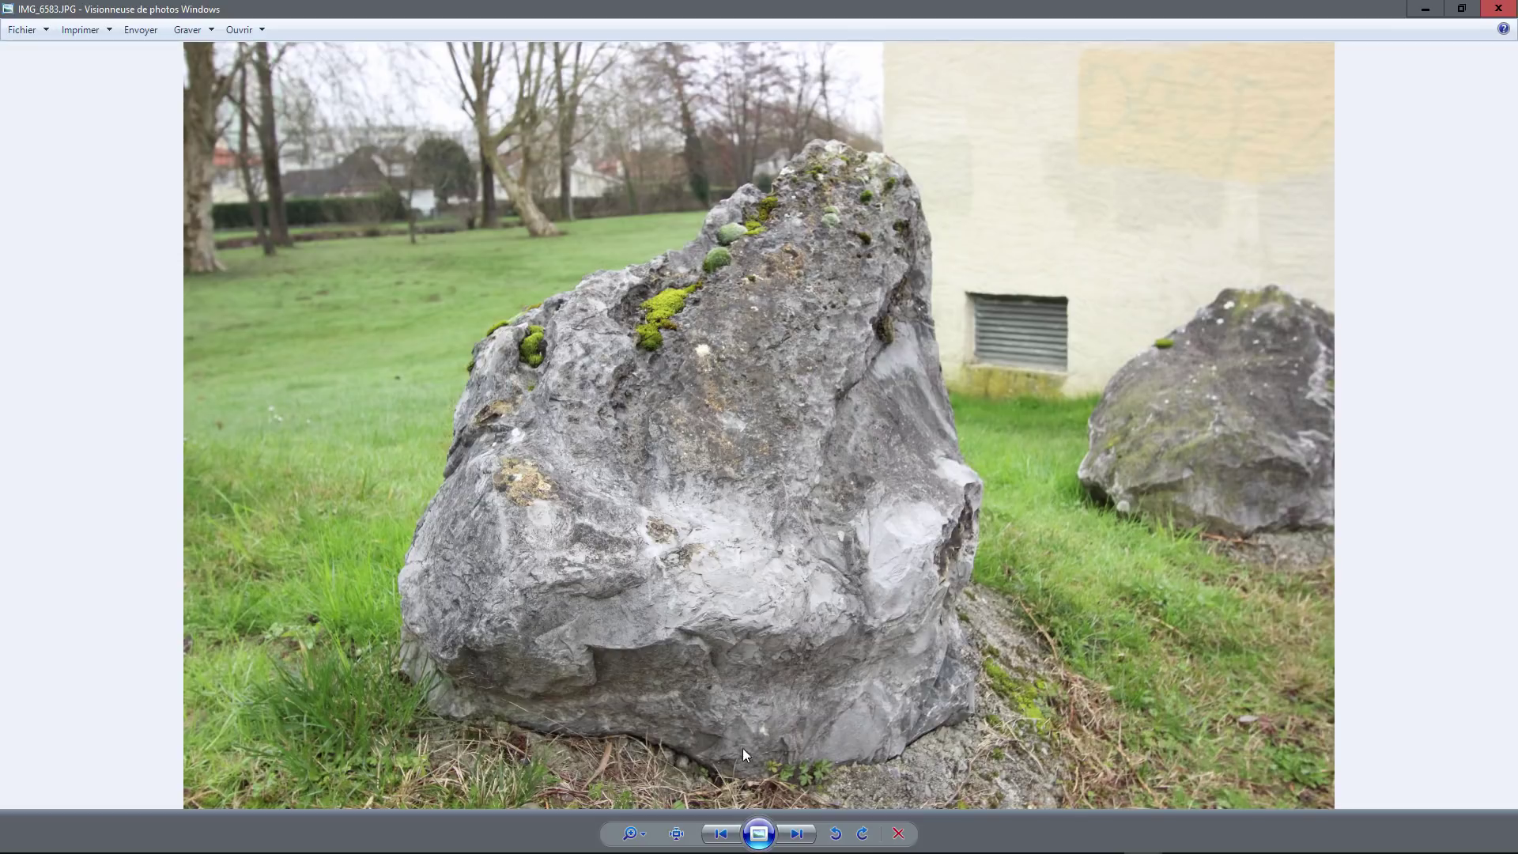
left_click(796, 833)
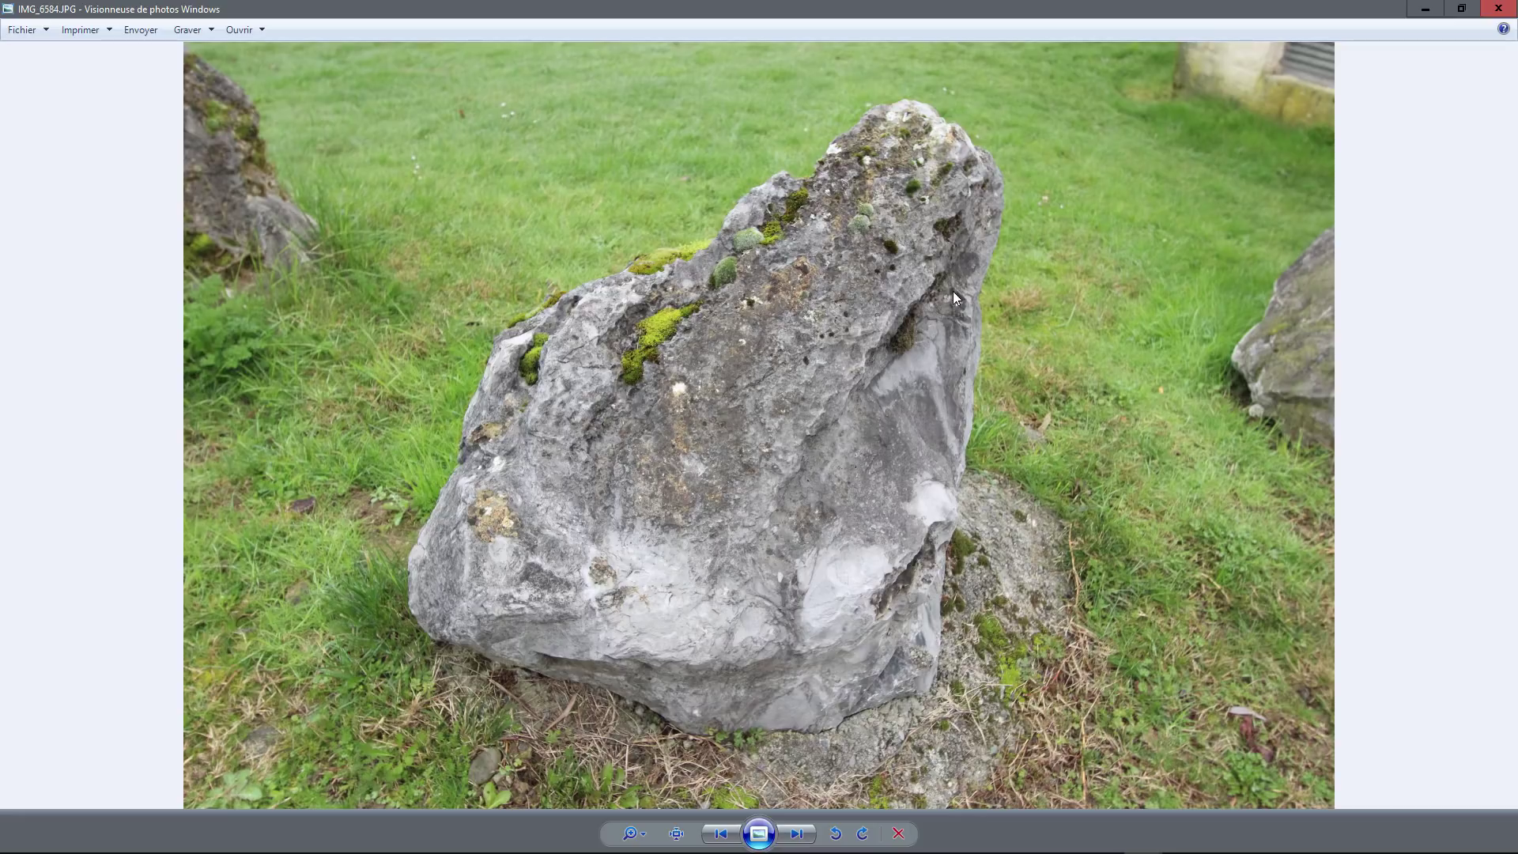
- Switch to Agisoft PhotoScan, create a new chunk and add photos IMG_6582.JPG through IMG_6615.JPG from the Shots folder
key("alt+Tab")
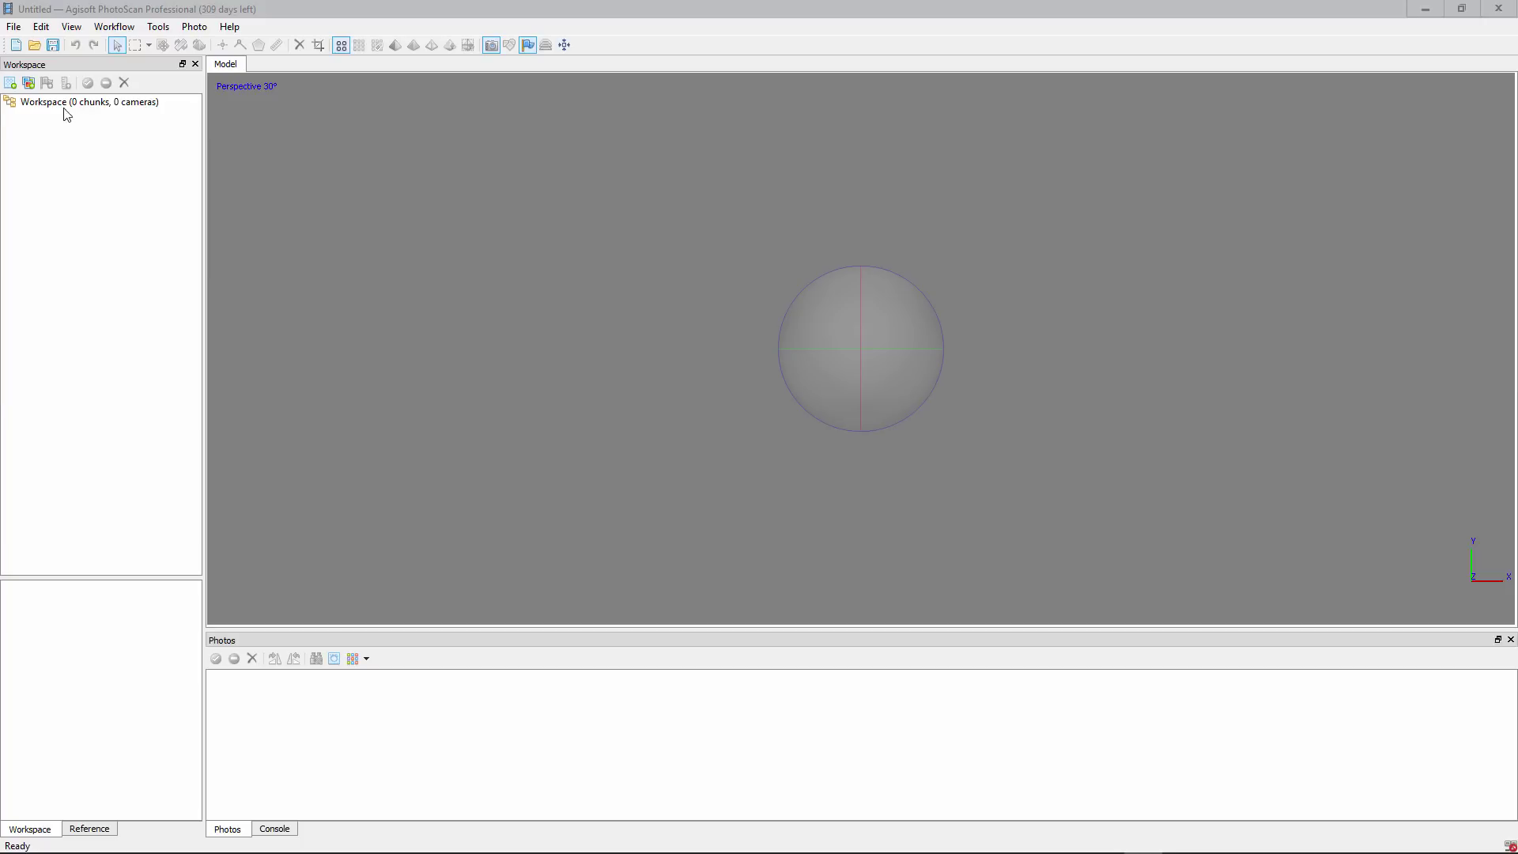
left_click(10, 84)
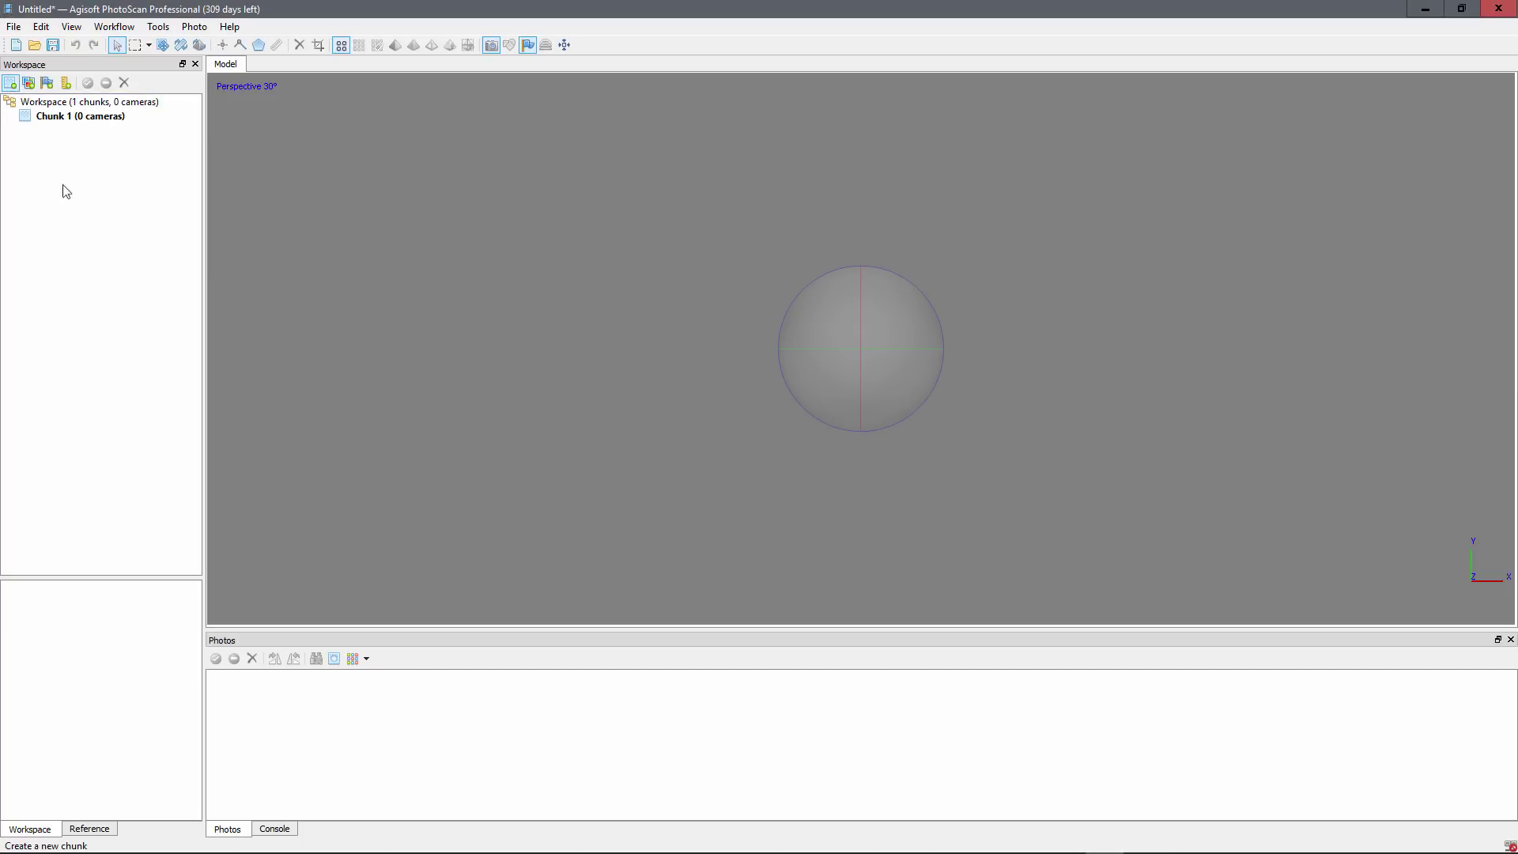
left_click(27, 83)
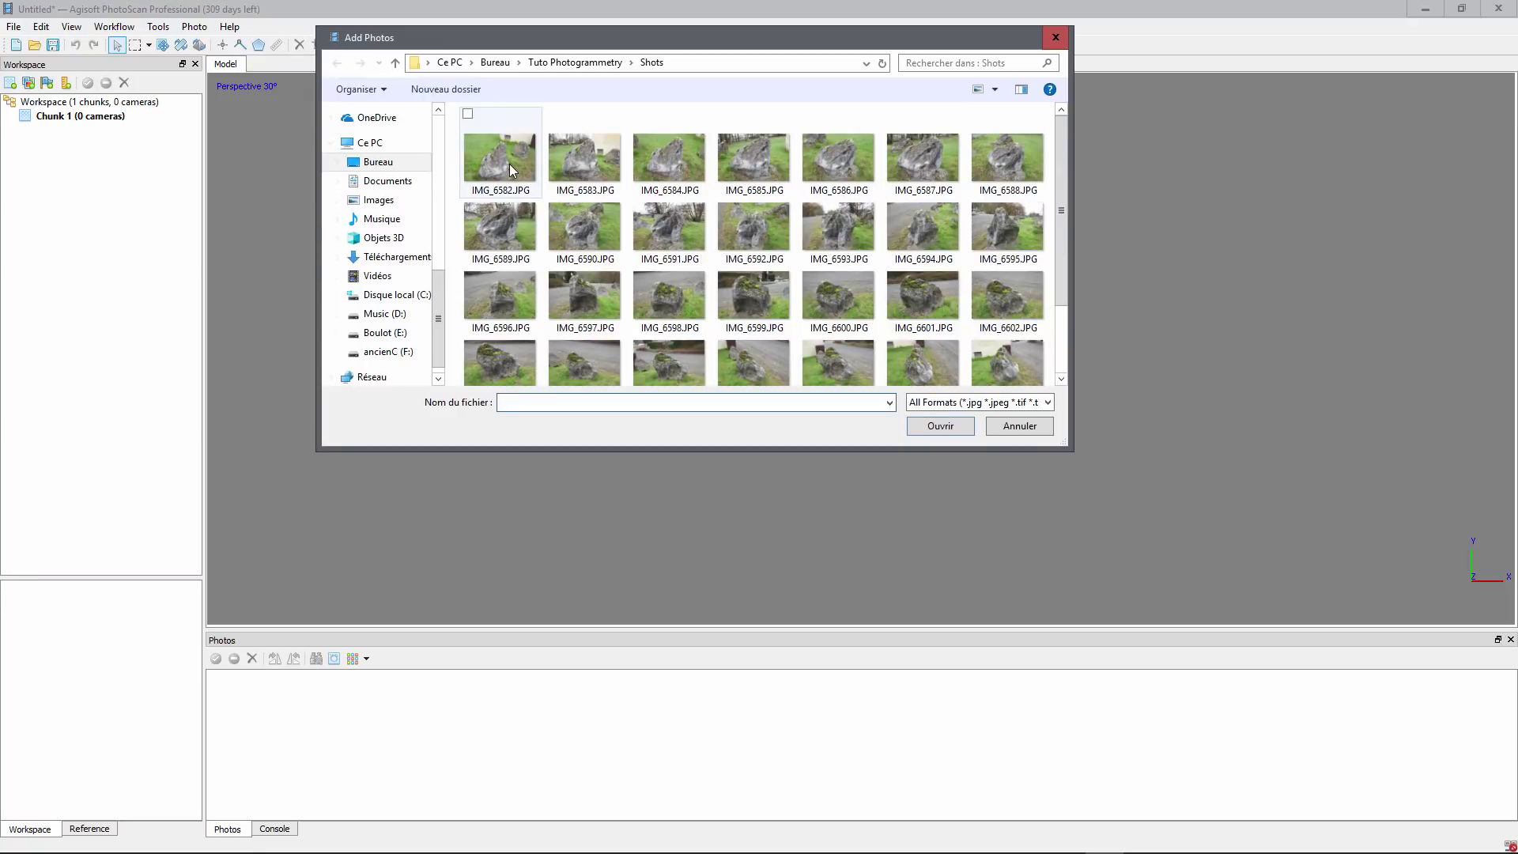
left_click(509, 164)
scroll(864, 312, "down", 2)
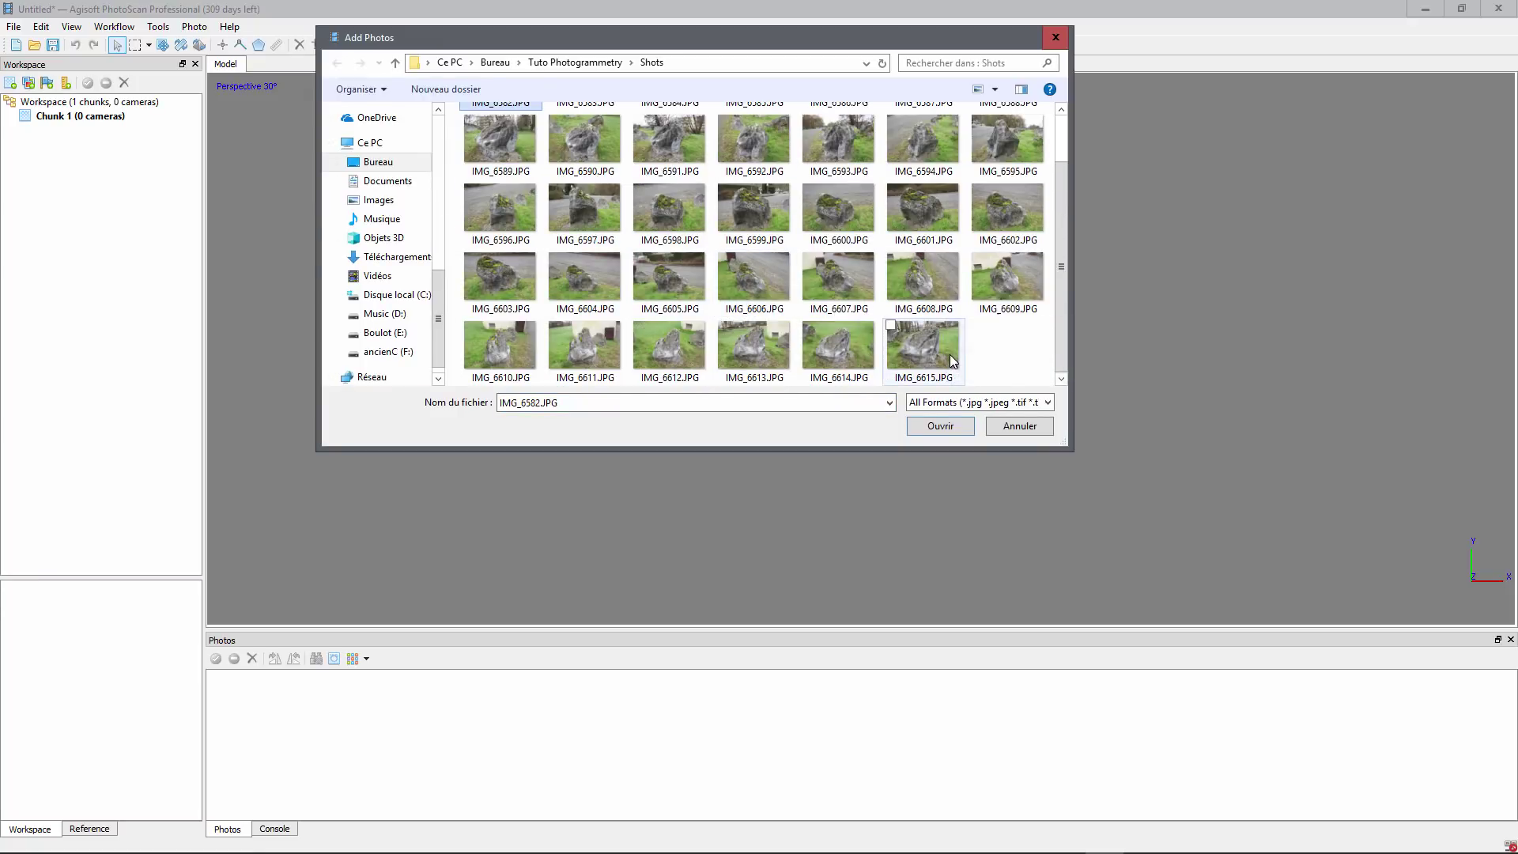
left_click(950, 354, "shift")
scroll(950, 354, "up", 1)
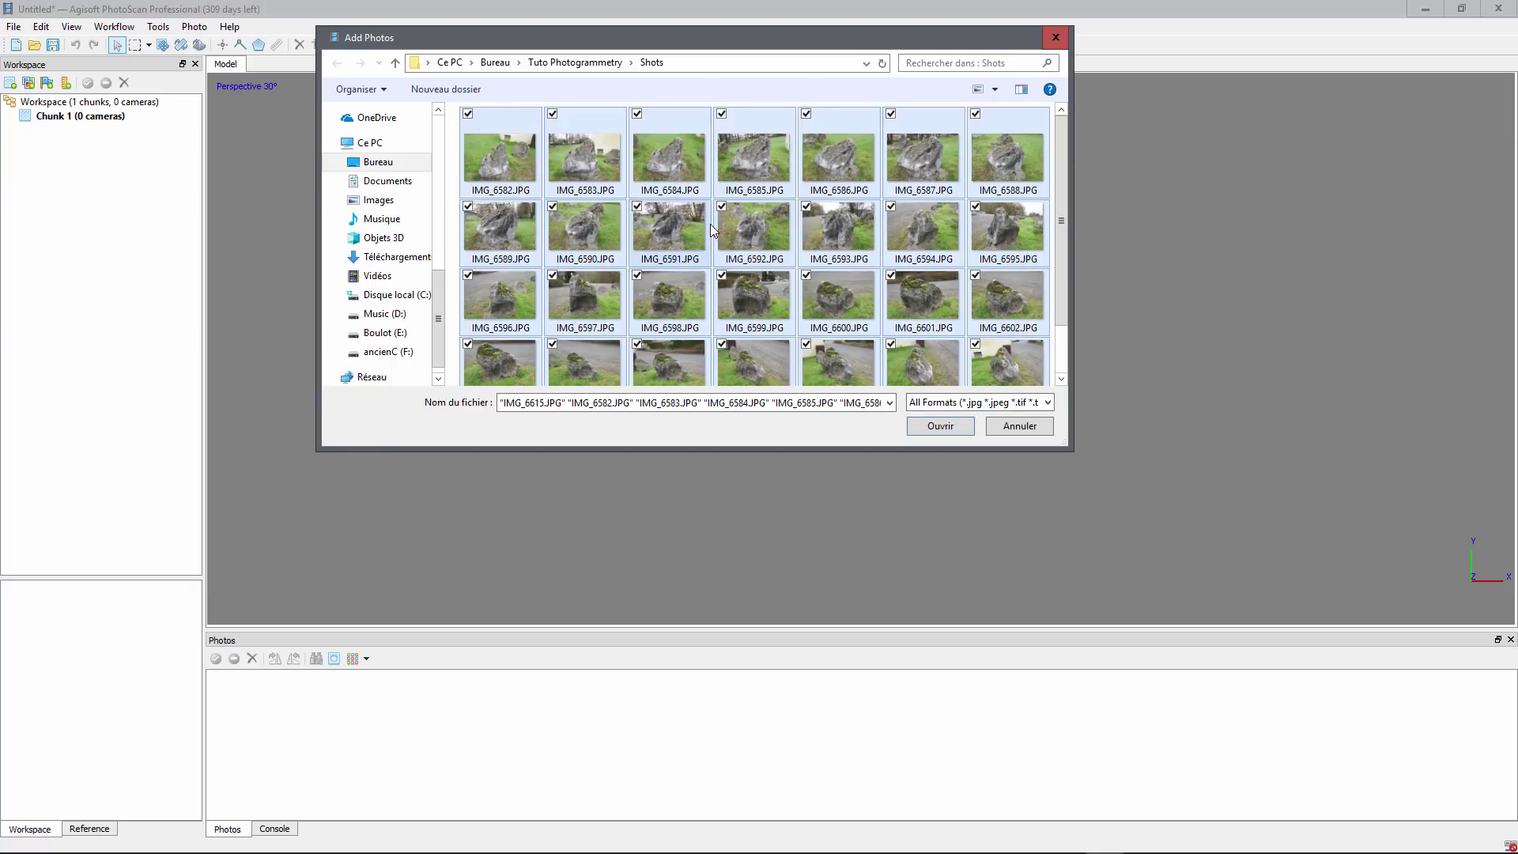
left_click(938, 427)
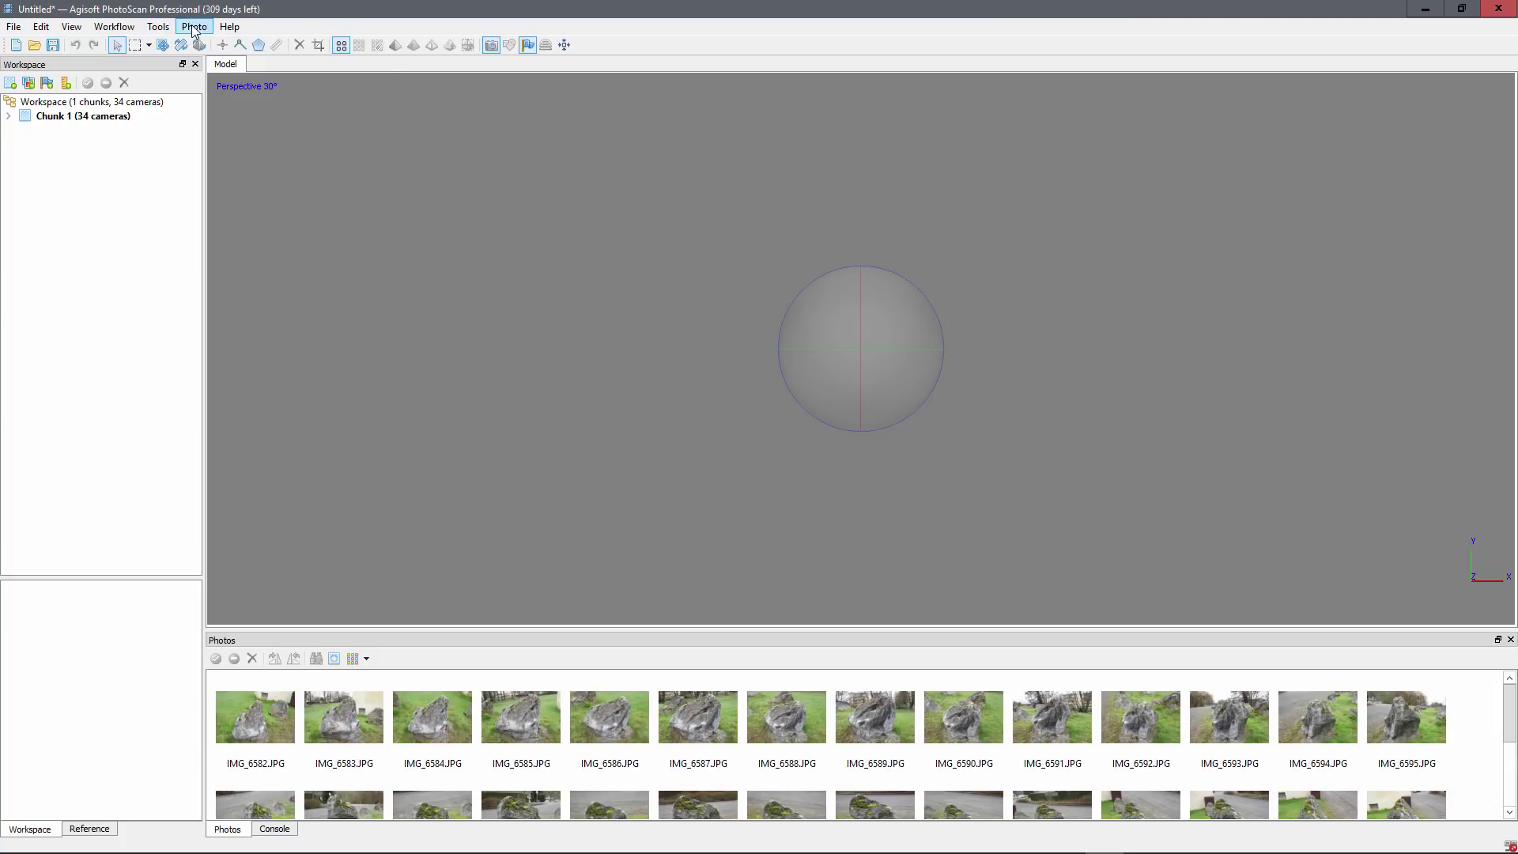
- Align the photos with Medium accuracy, generic preselection, a key point limit of 500,000 and a tie point limit of 20,000
left_click(115, 30)
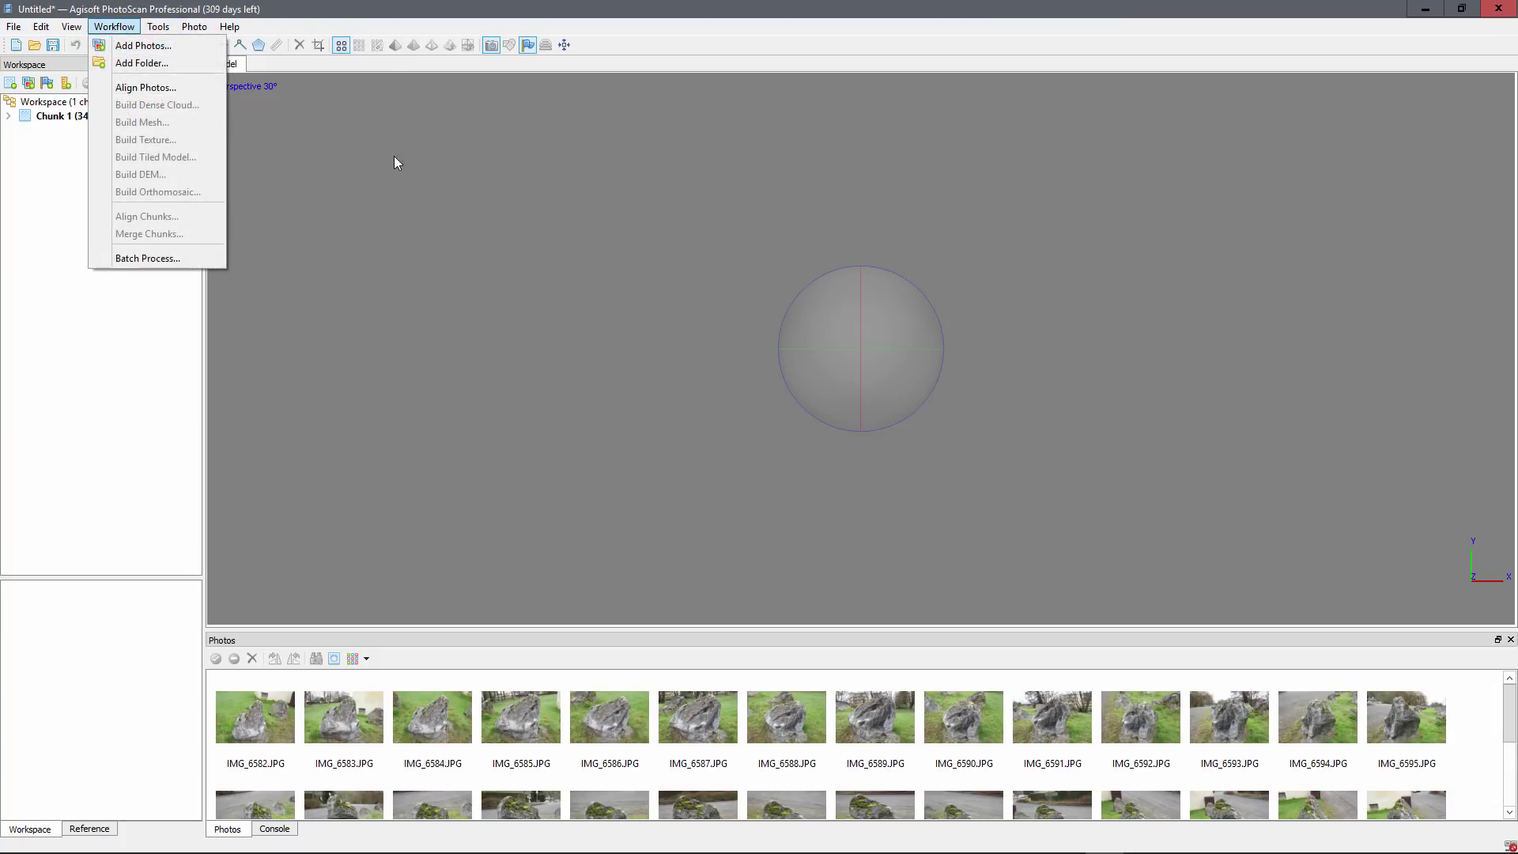
left_click(143, 88)
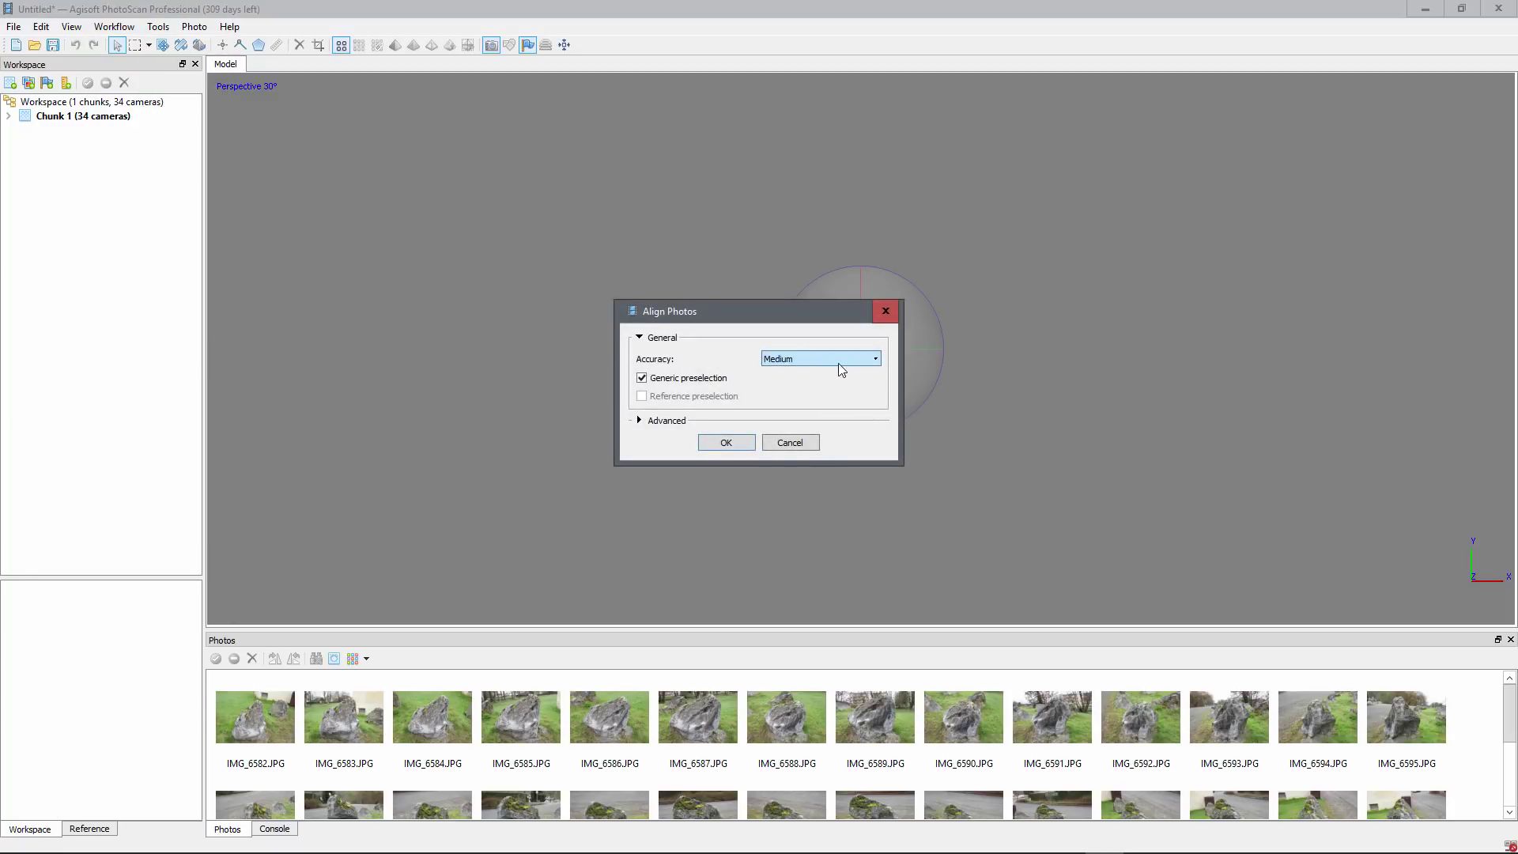
left_click(640, 423)
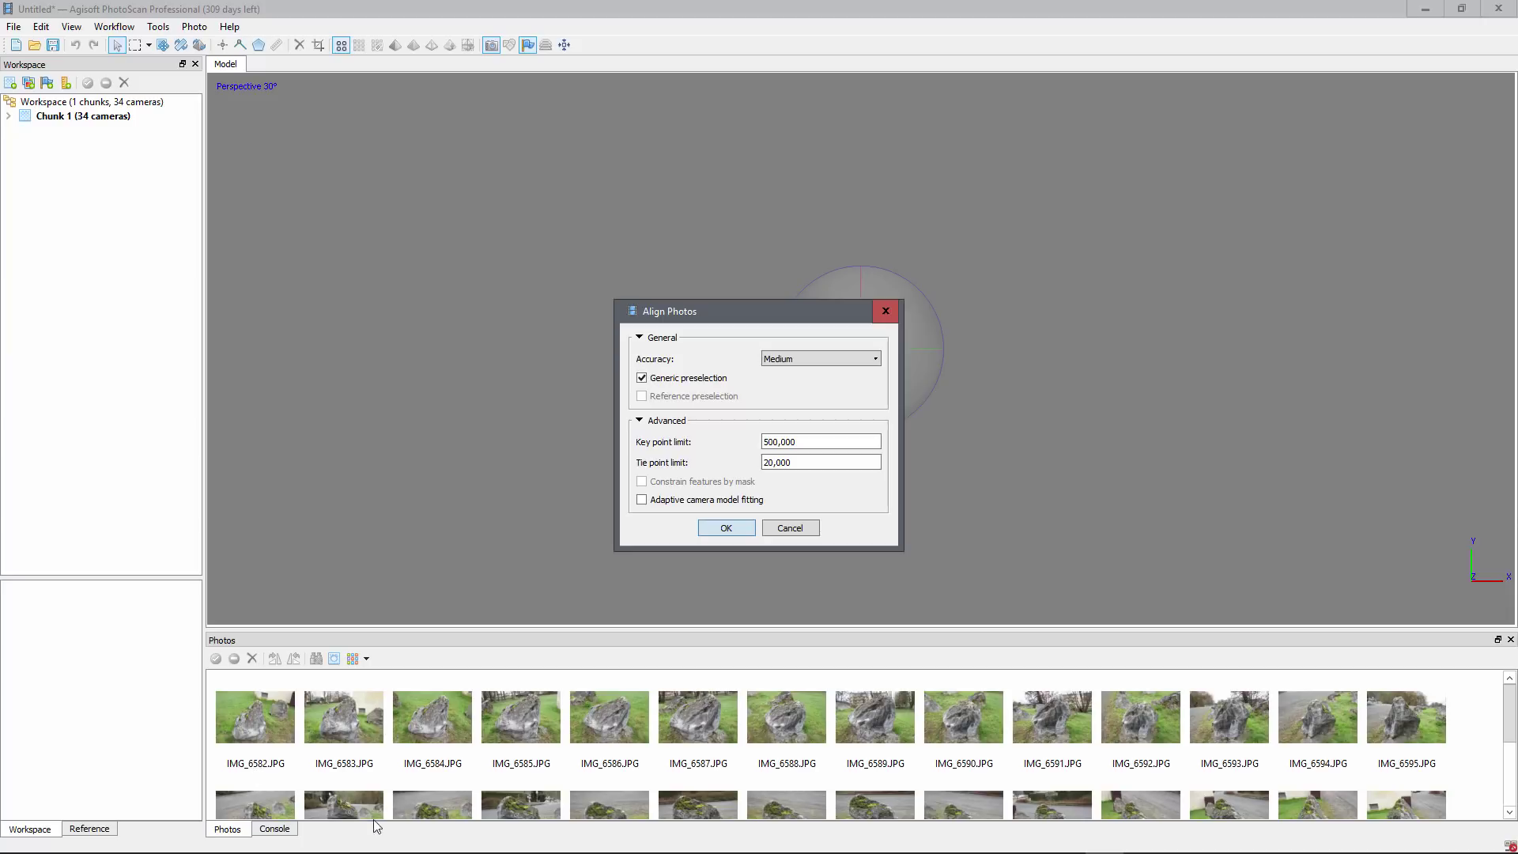
left_click(823, 357)
left_click(827, 357)
left_click(734, 535)
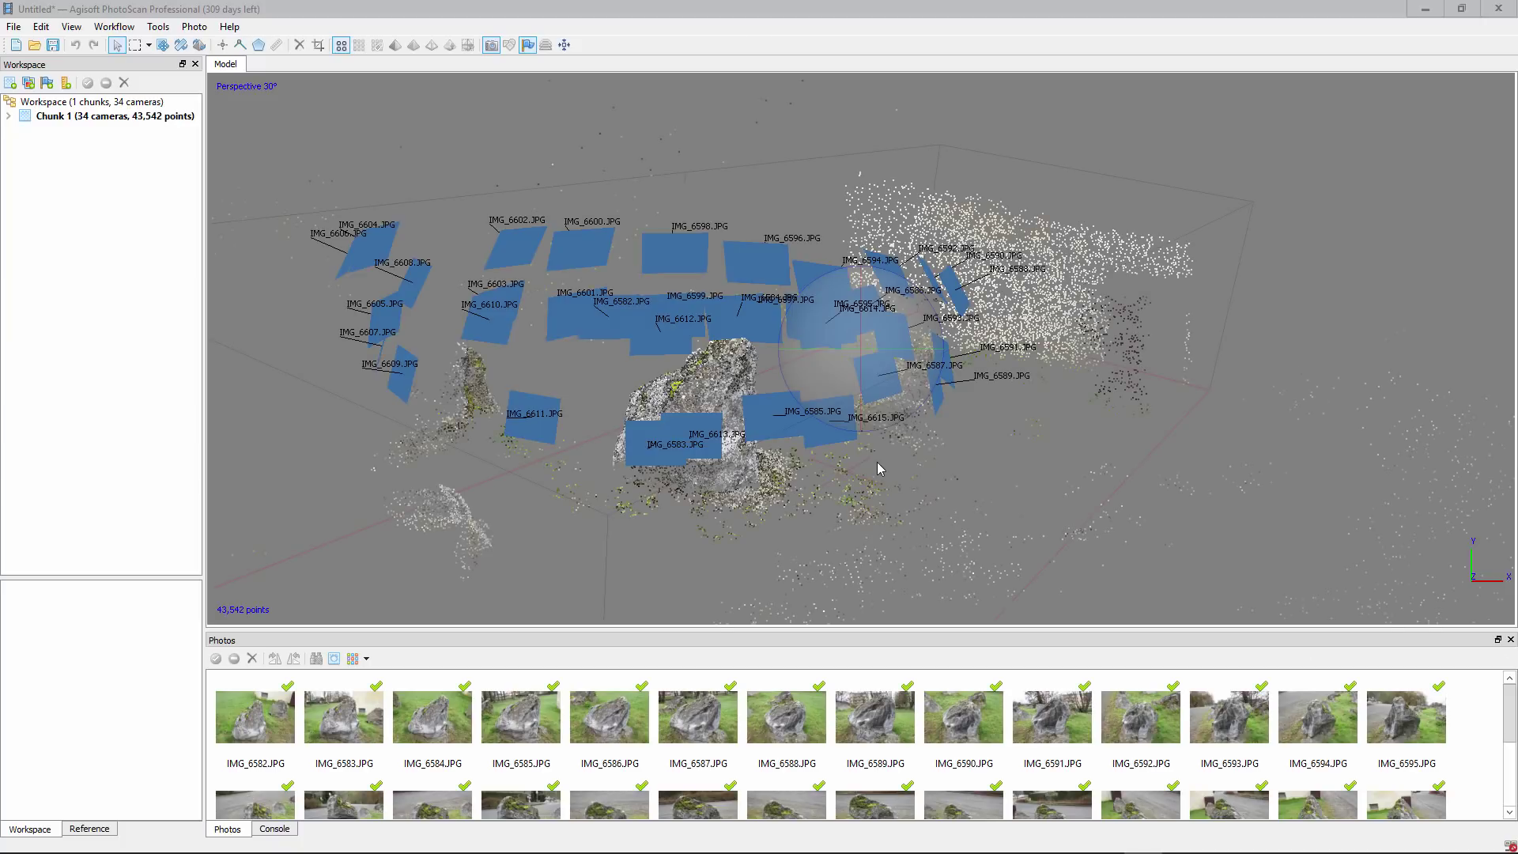
- Examine the sparse point cloud of the rock and the ring of camera positions from above and from several angles
left_click_drag(822, 395, 1077, 230)
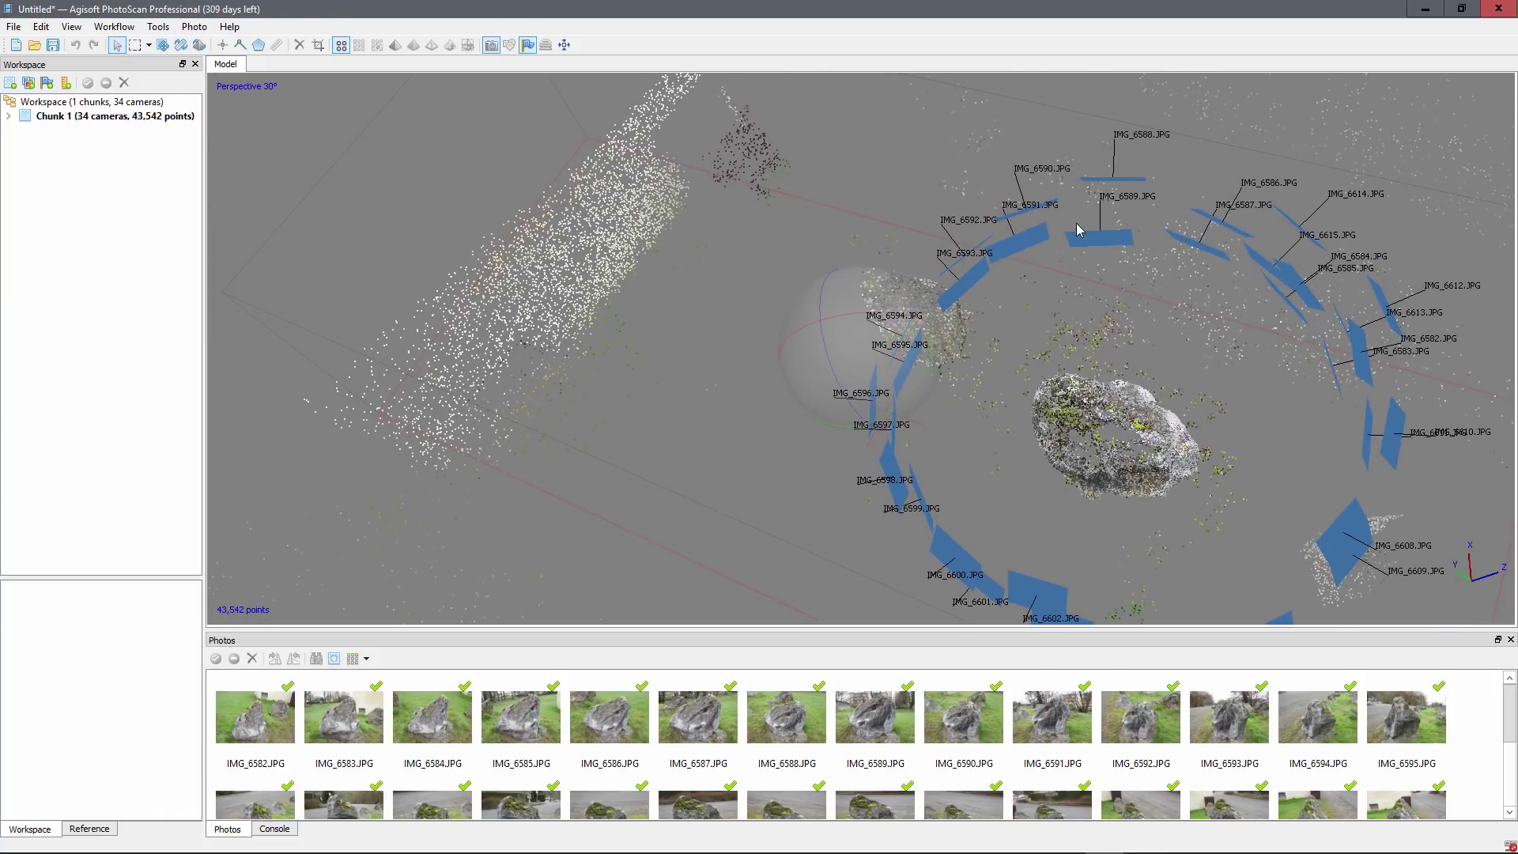
left_click_drag(1160, 353, 1080, 357)
left_click_drag(1168, 374, 1291, 453)
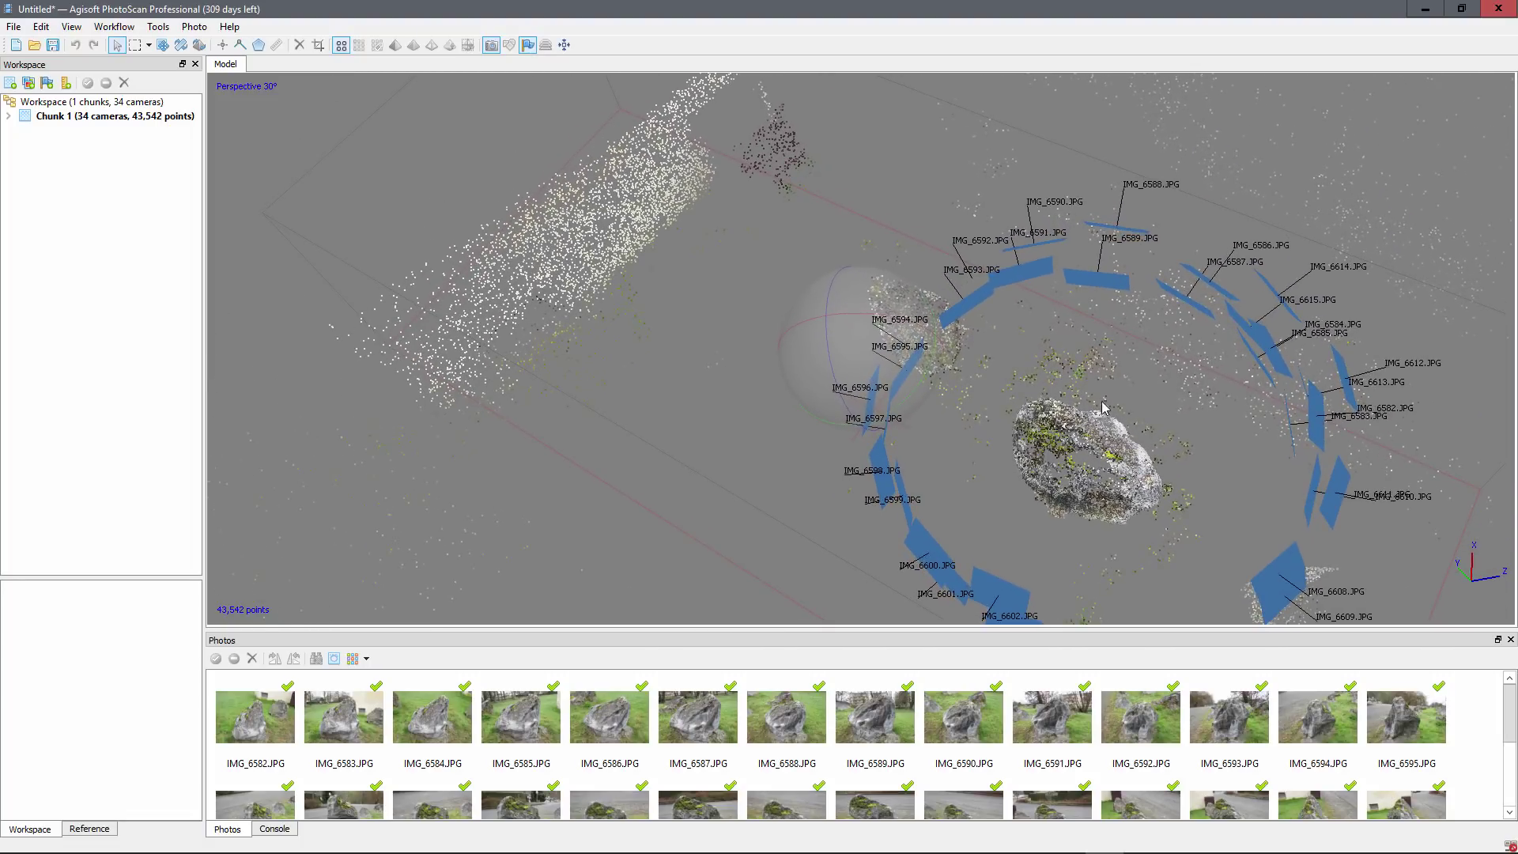
left_click_drag(1058, 397, 752, 364)
scroll(752, 364, "down", 5)
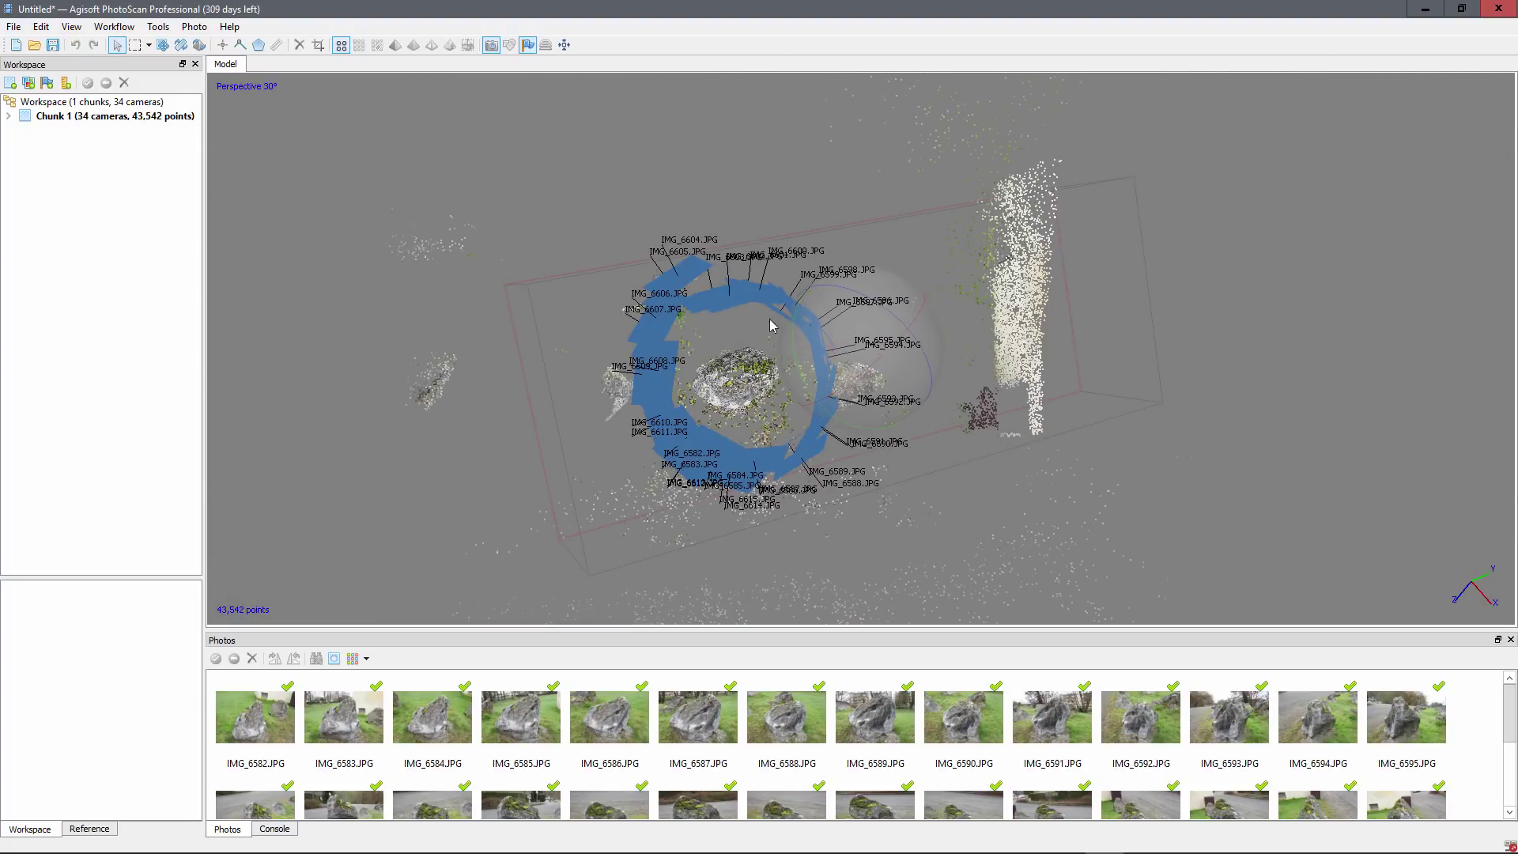
left_click_drag(746, 219, 728, 287)
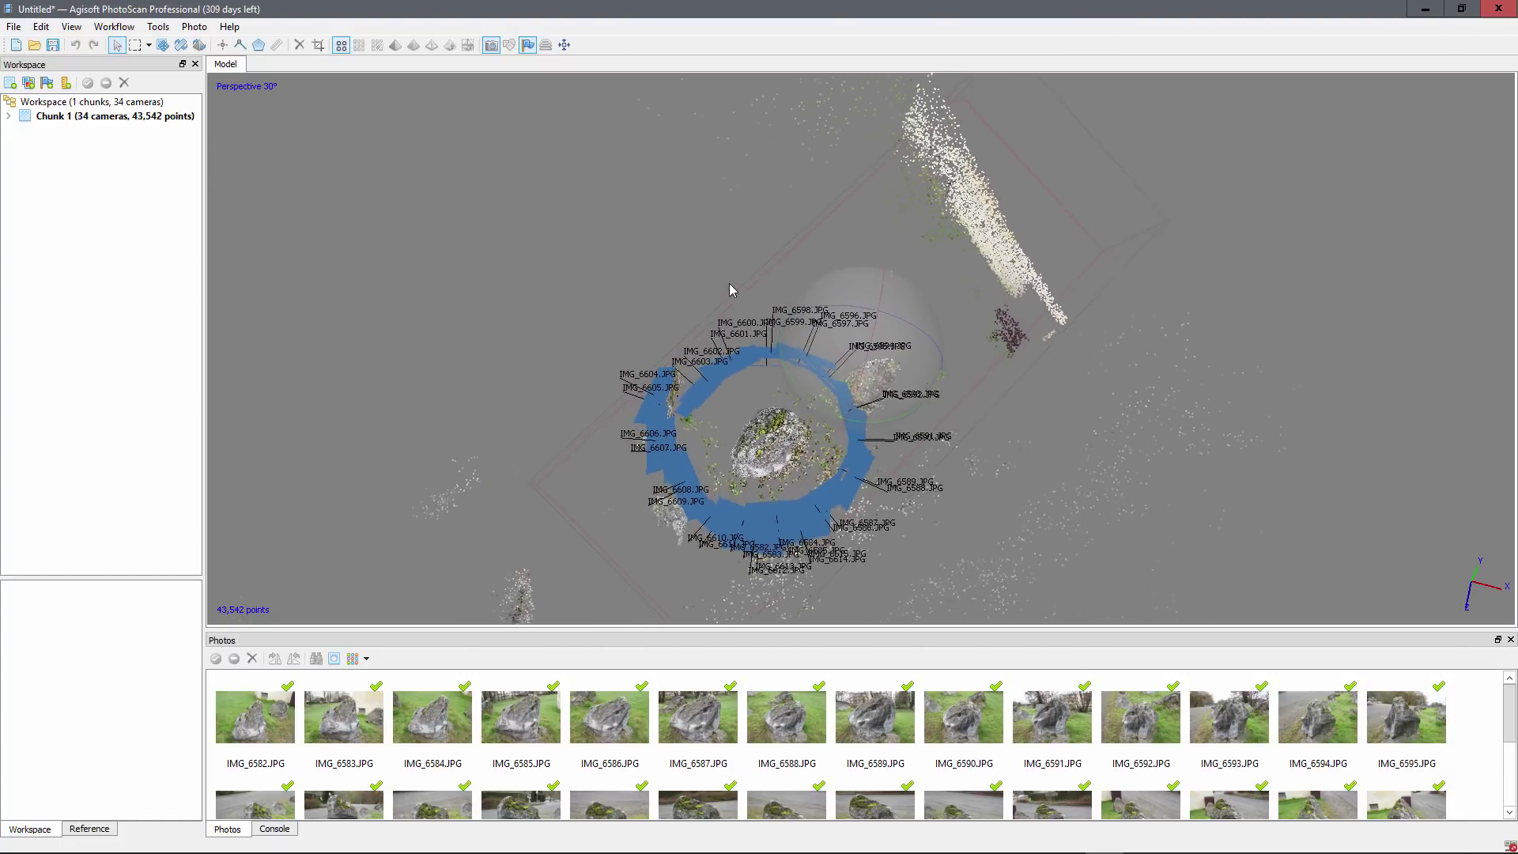
scroll(764, 545, "up", 5)
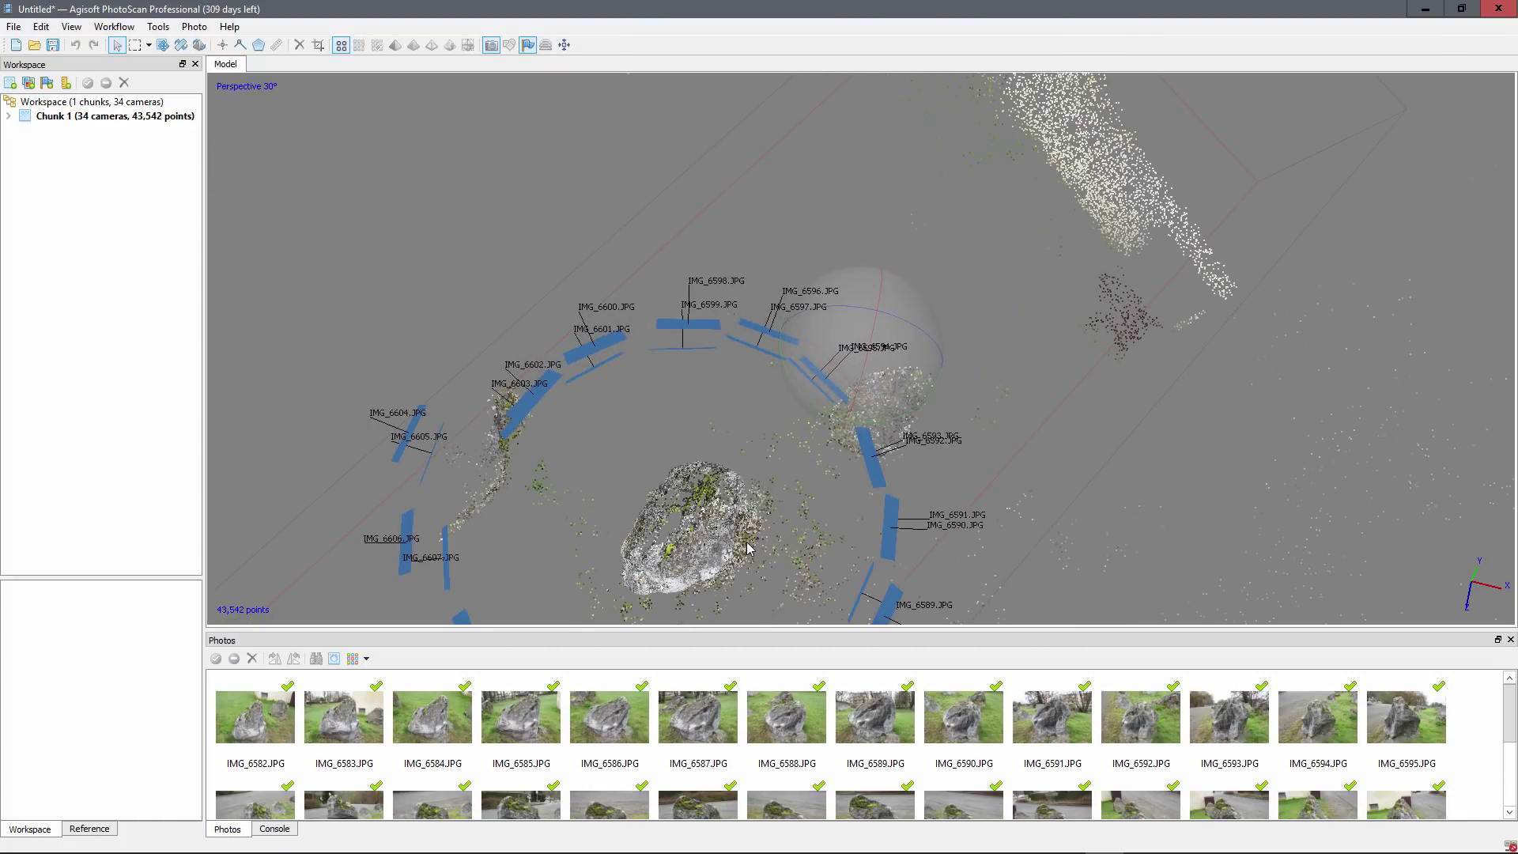
left_click_drag(748, 546, 652, 318)
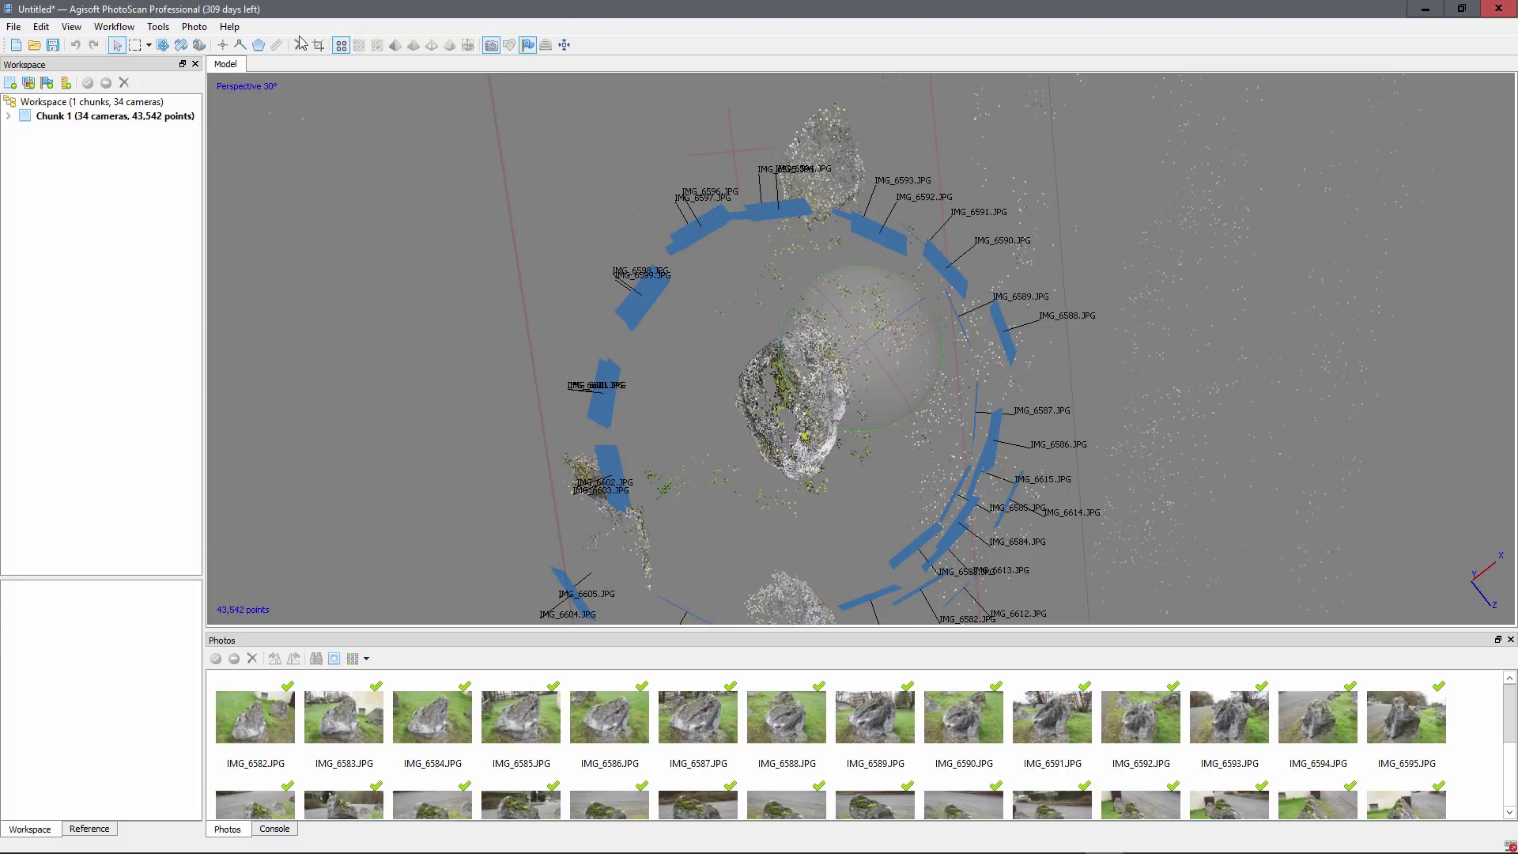
- Outline the central rock with the free-form selection, invert the selection and delete all surrounding points from the sparse cloud
left_click(149, 45)
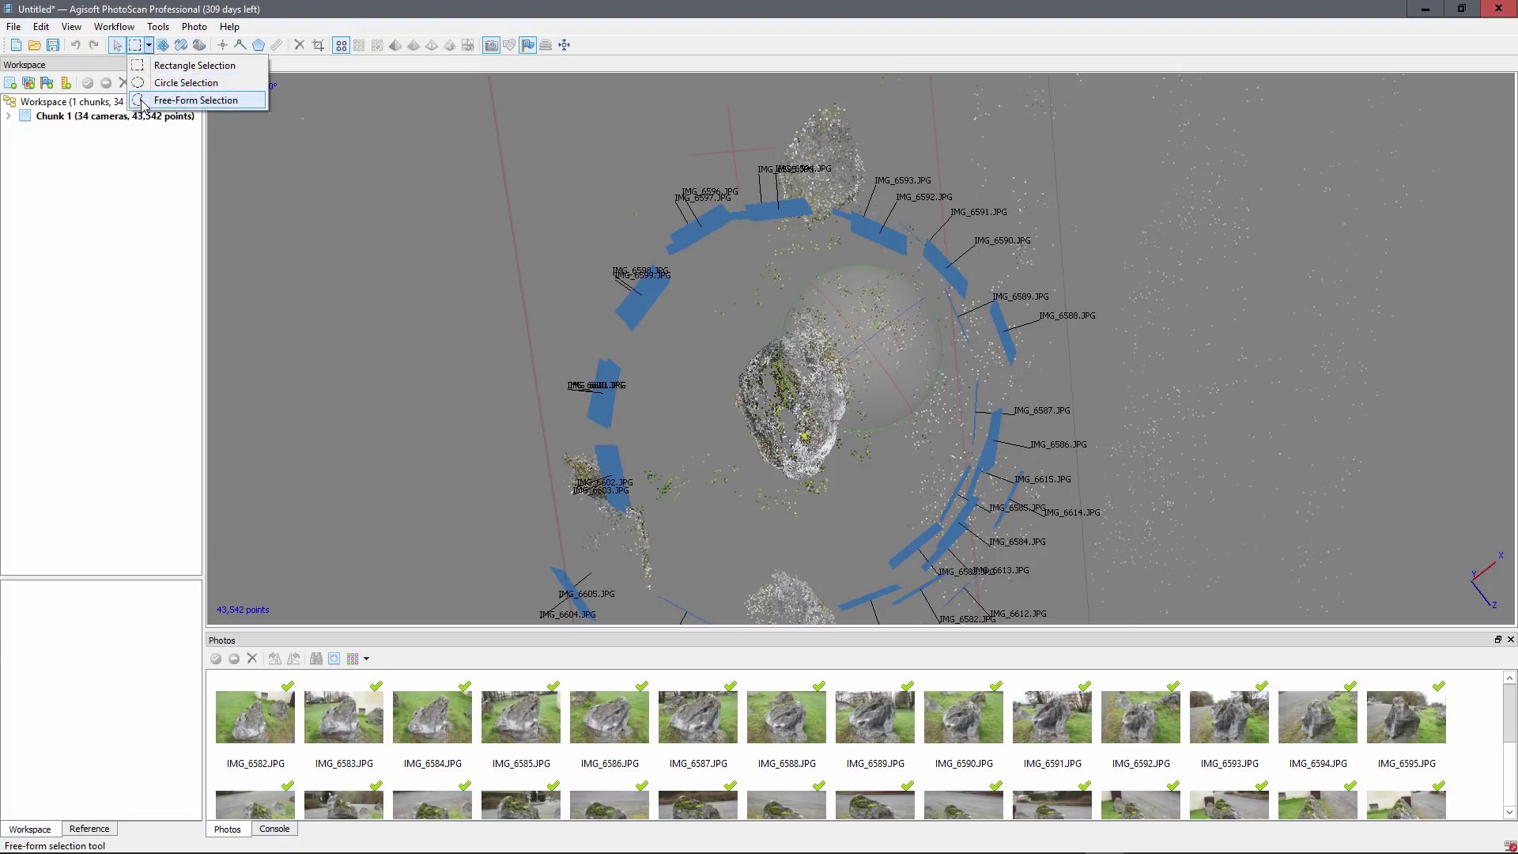
left_click(141, 102)
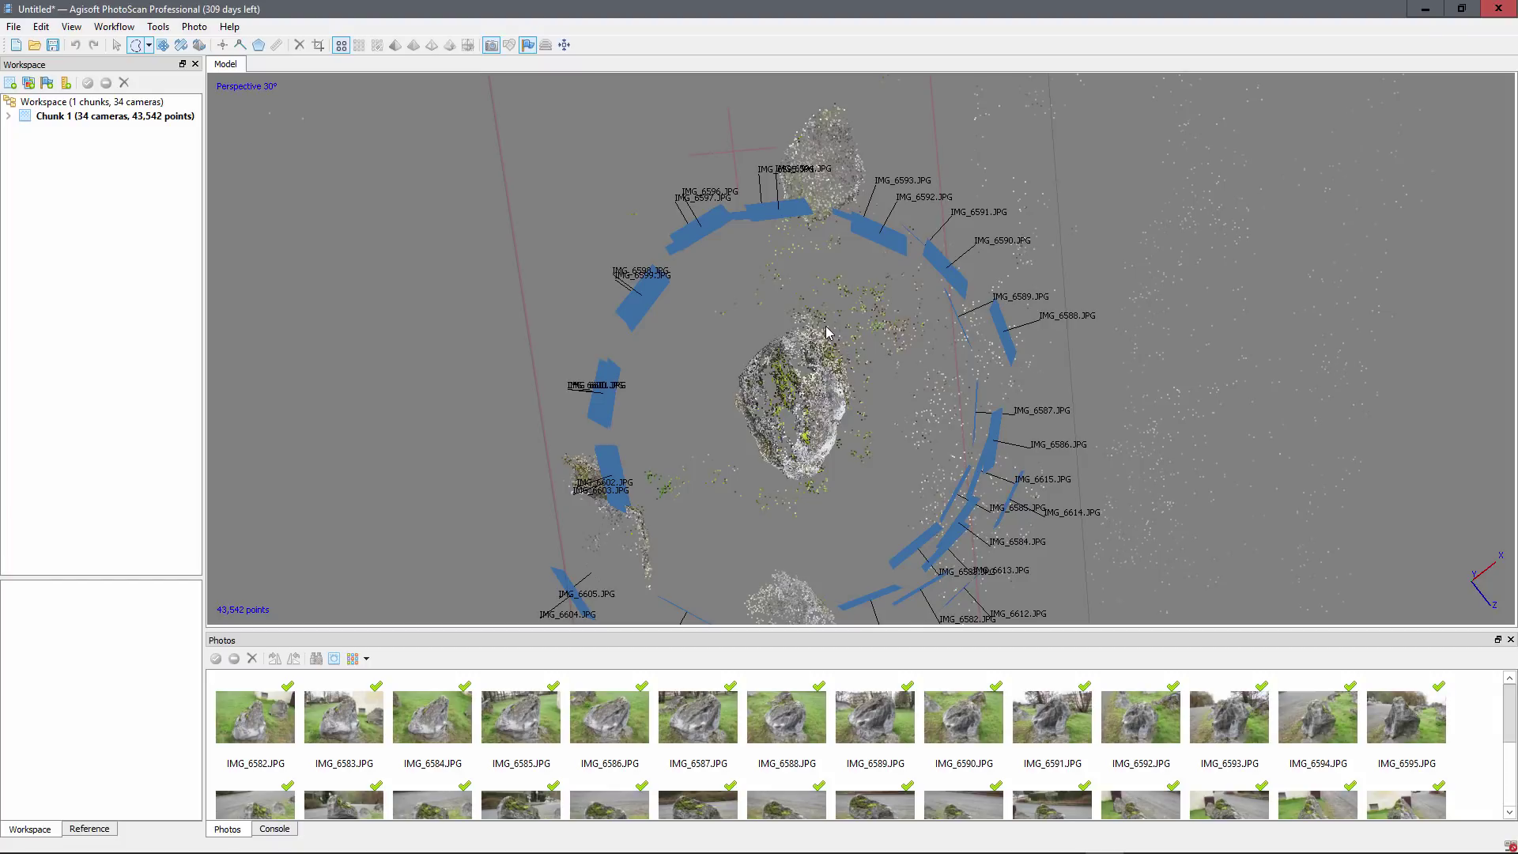
mouse_move(775, 328)
left_mouse_down()
mouse_move(732, 389)
mouse_move(758, 462)
mouse_move(815, 482)
mouse_move(866, 438)
left_mouse_up()
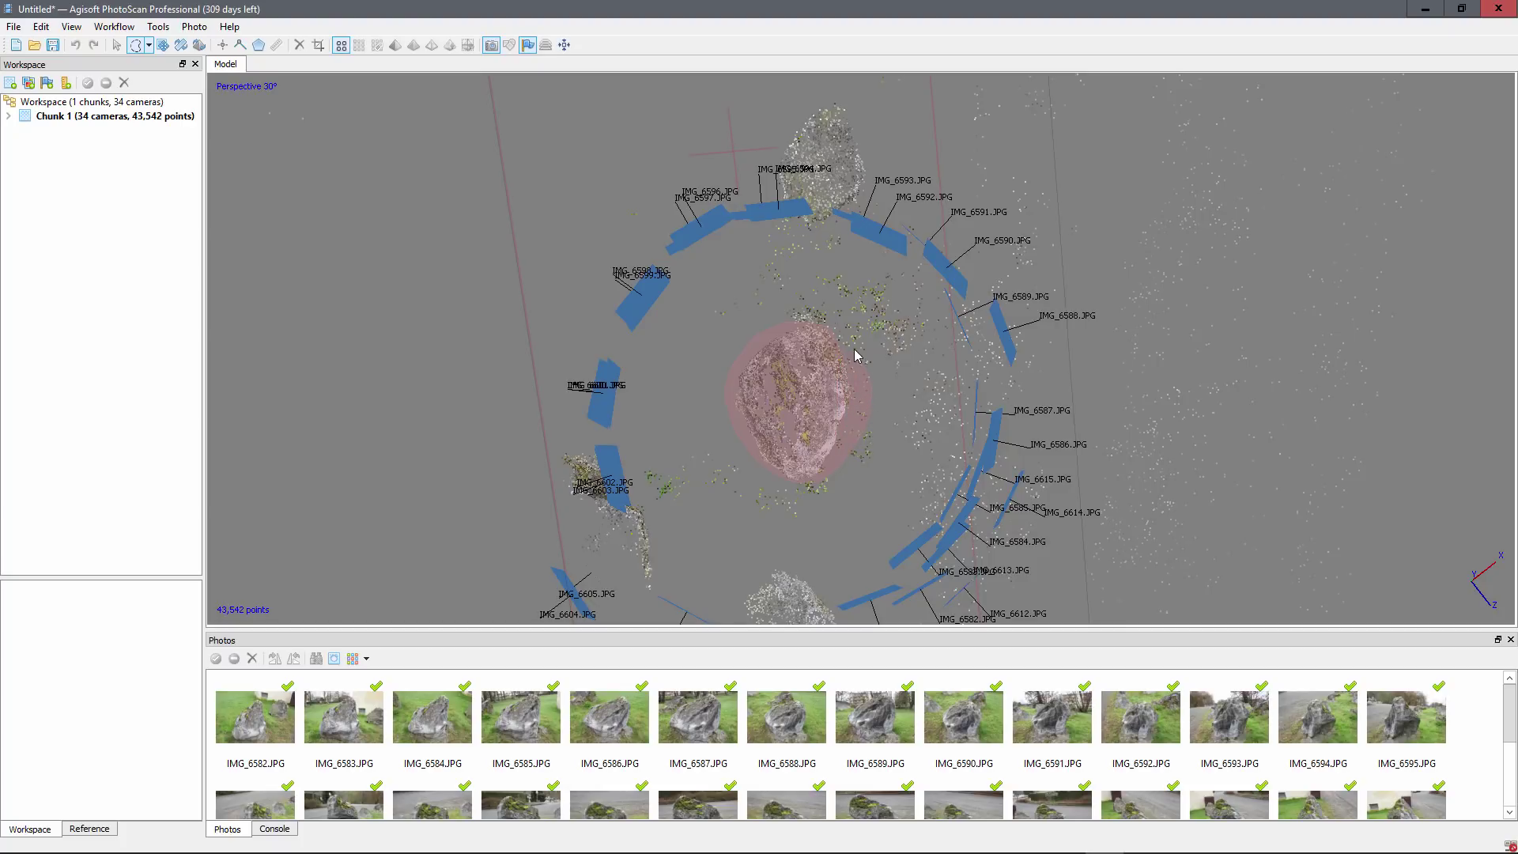
left_click_drag(832, 332, 836, 334)
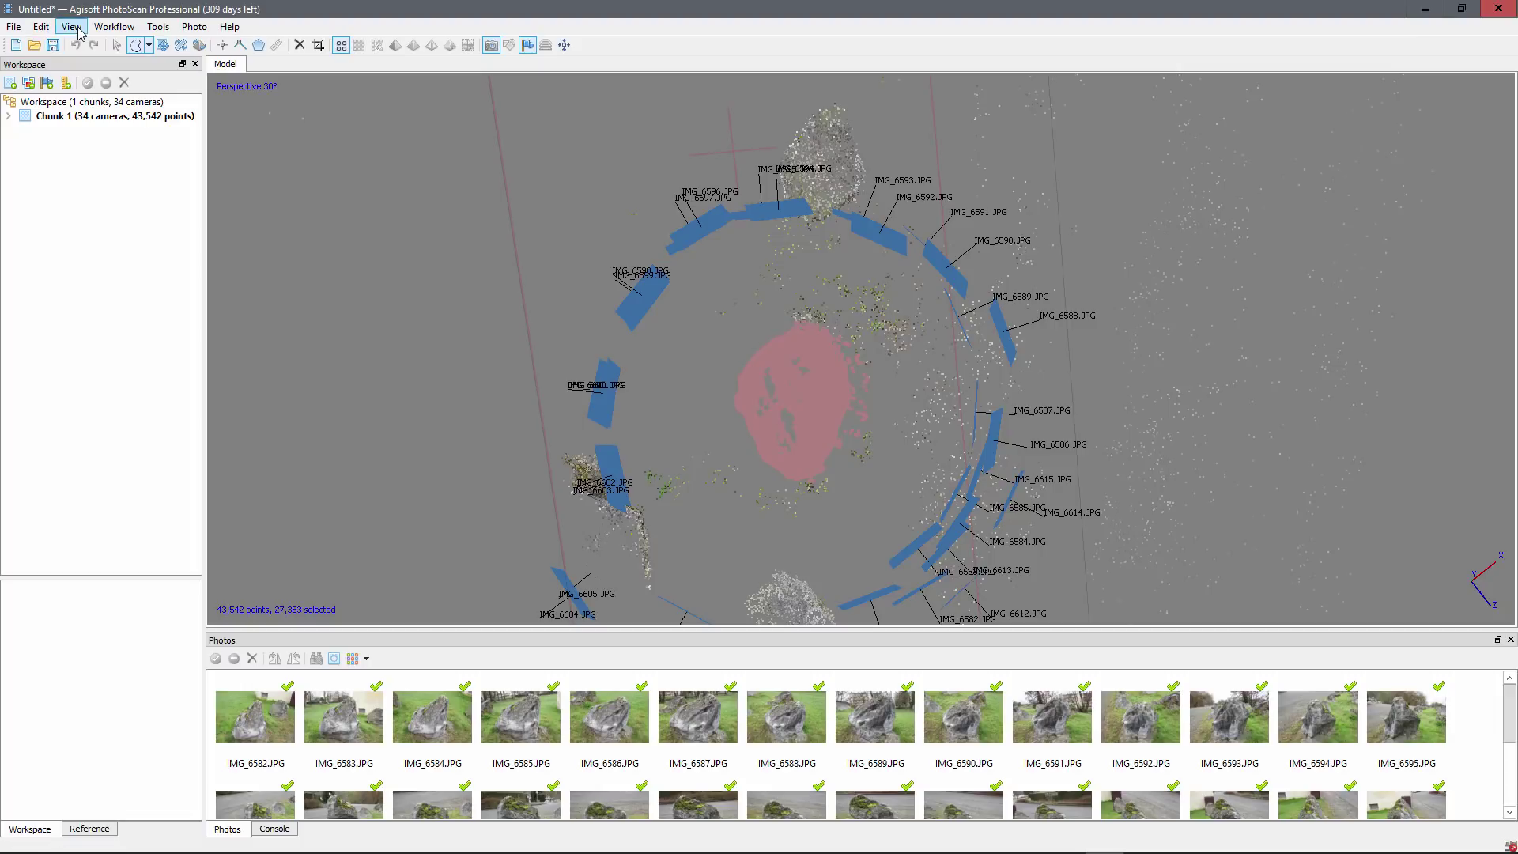
left_click(40, 26)
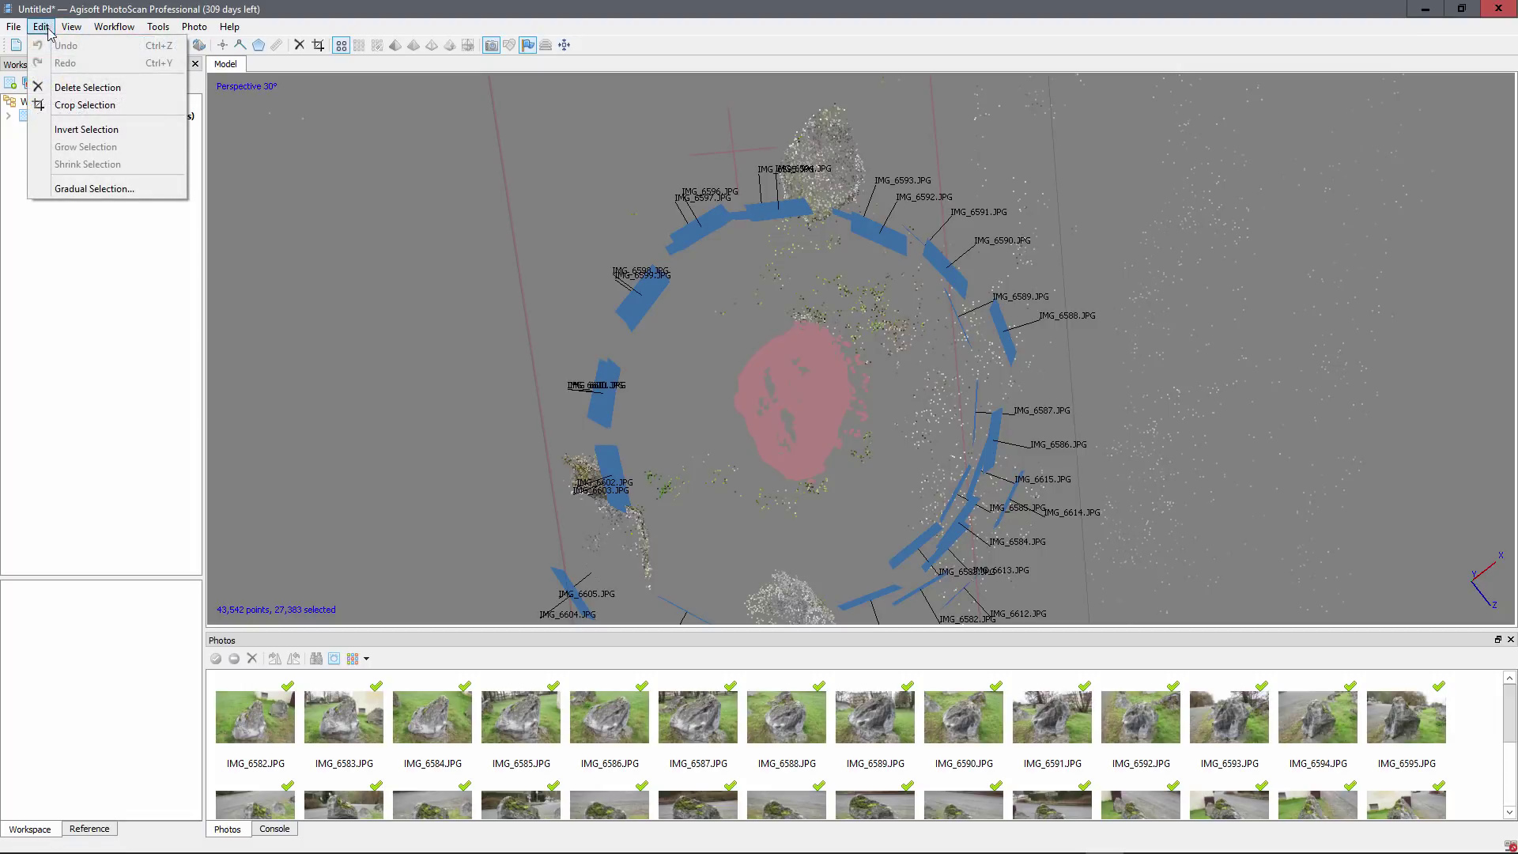
left_click(88, 125)
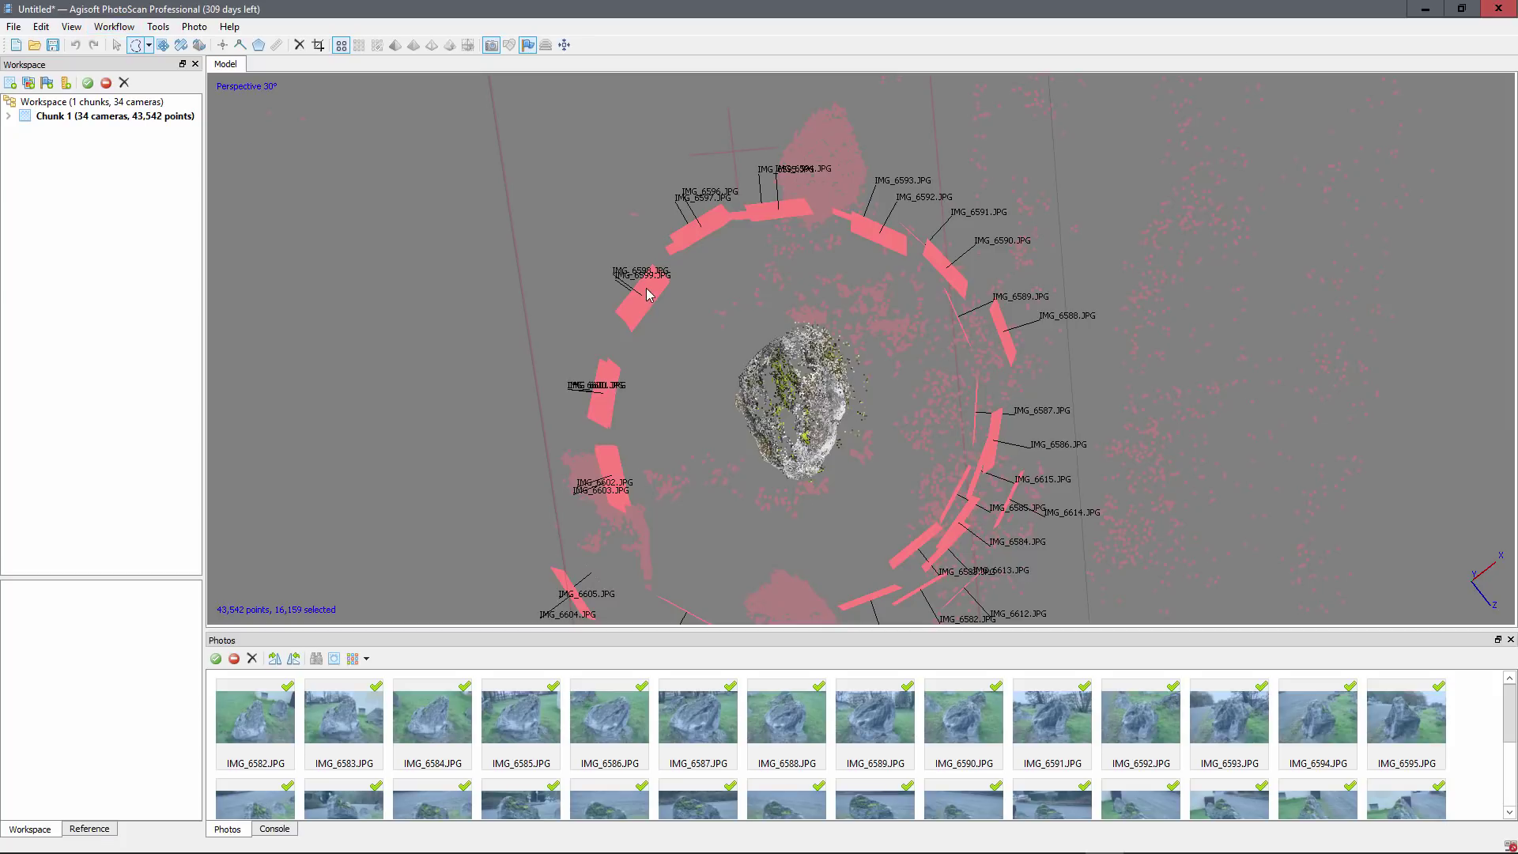
key("Delete")
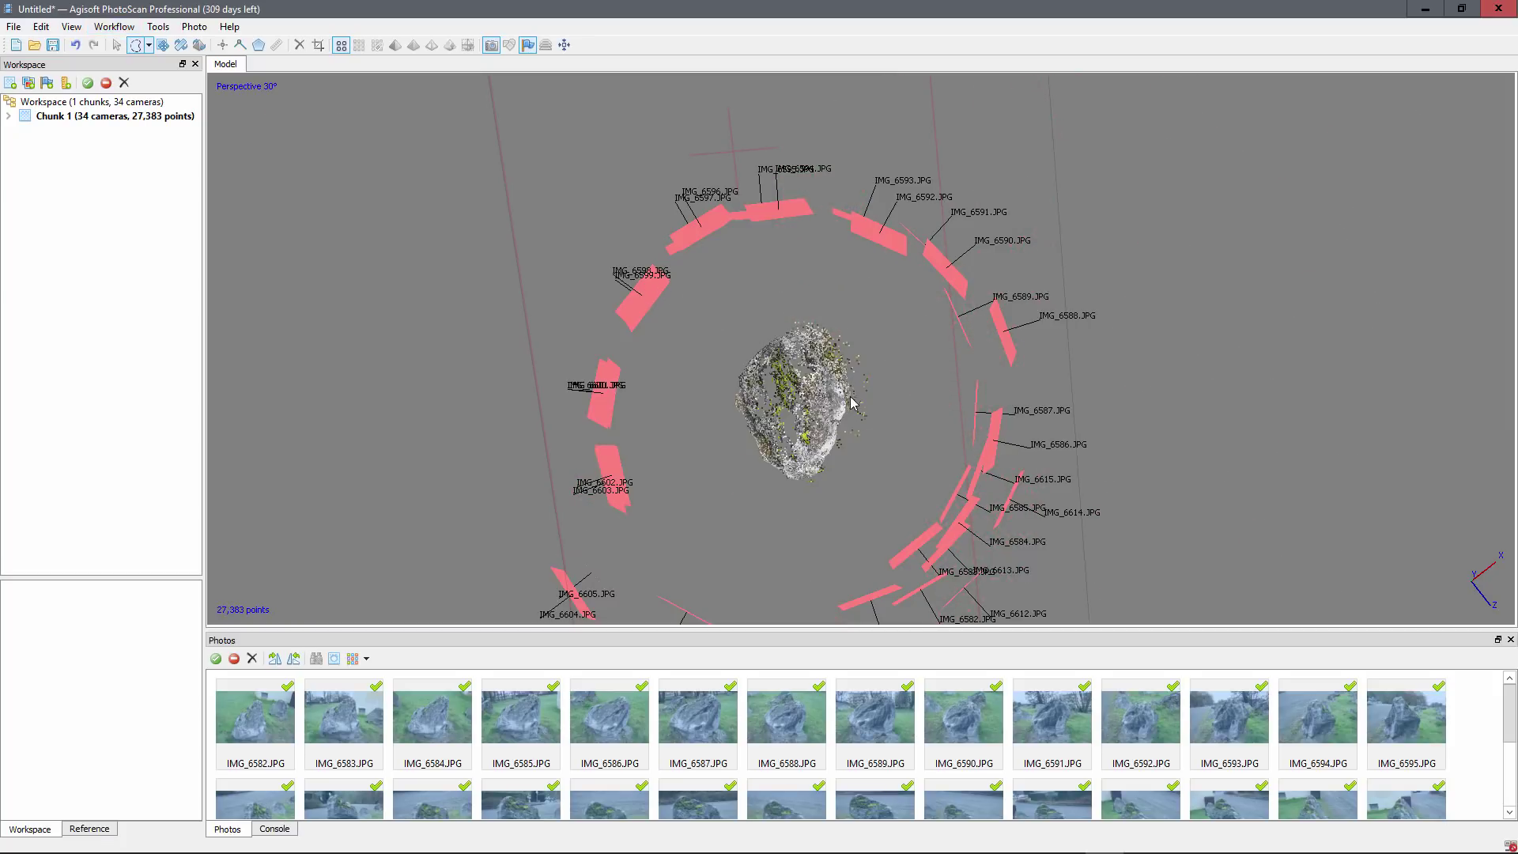
- Select the loose ground points around the rock's base on the IMG_6584 side with the free-form selection and delete them
left_click_drag(852, 403, 708, 481)
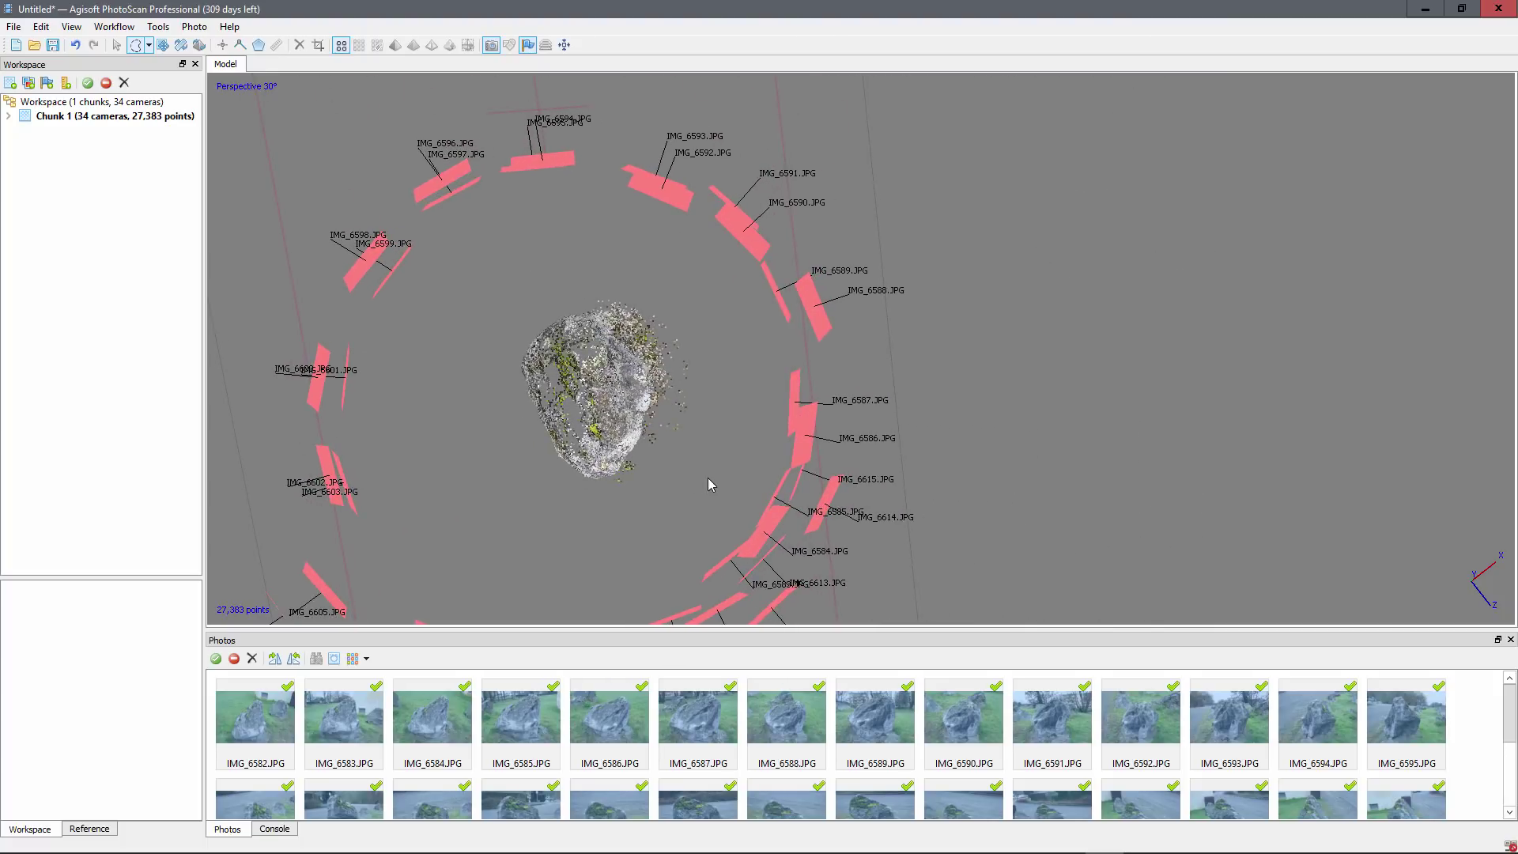
left_click(117, 46)
left_click_drag(714, 508, 790, 332)
scroll(791, 332, "up", 5)
left_click_drag(823, 419, 868, 316)
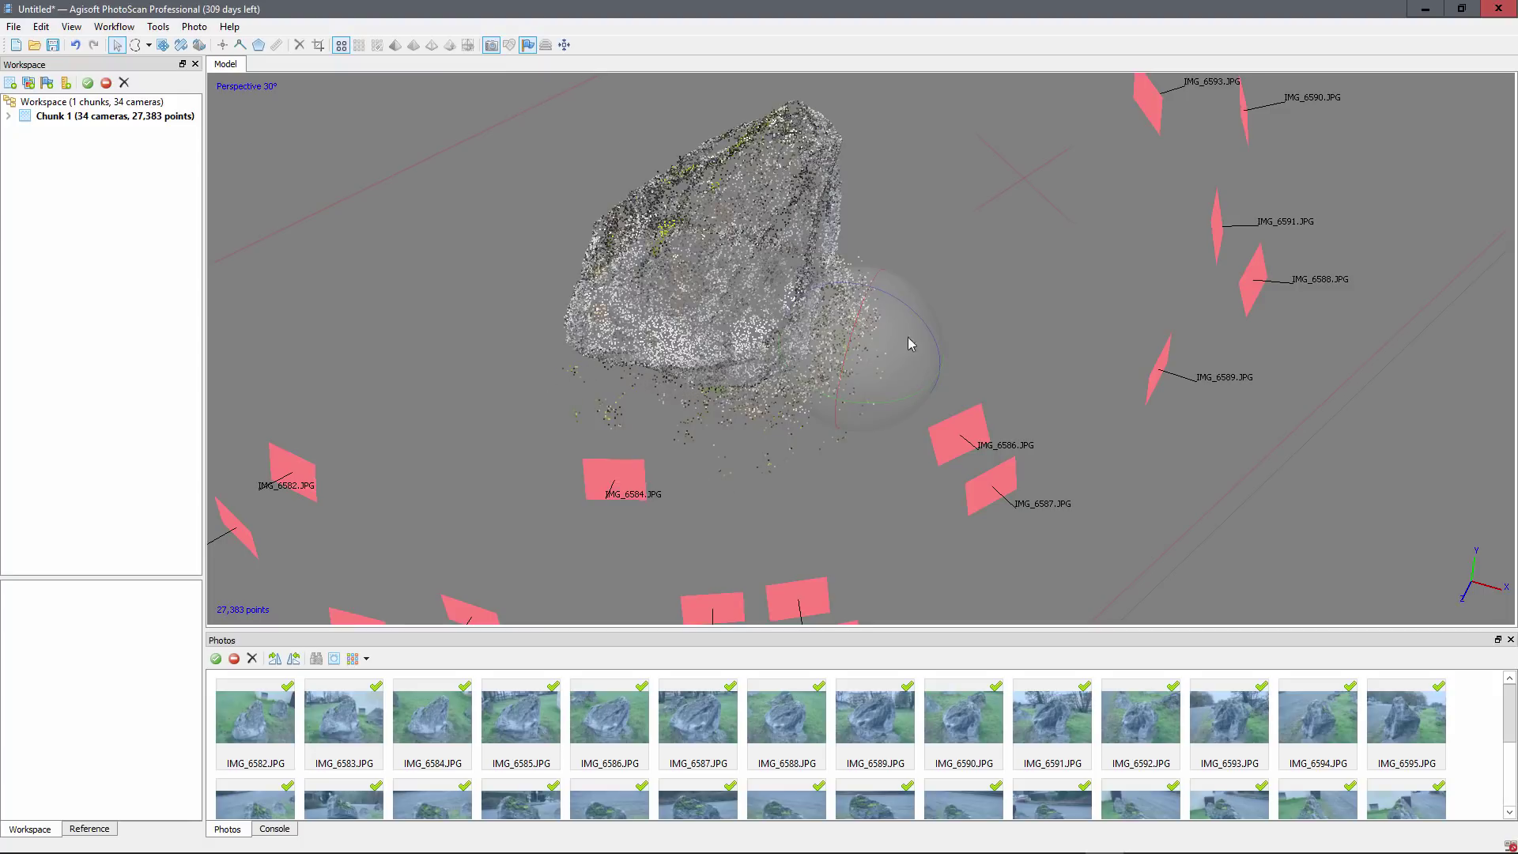
left_click(136, 45)
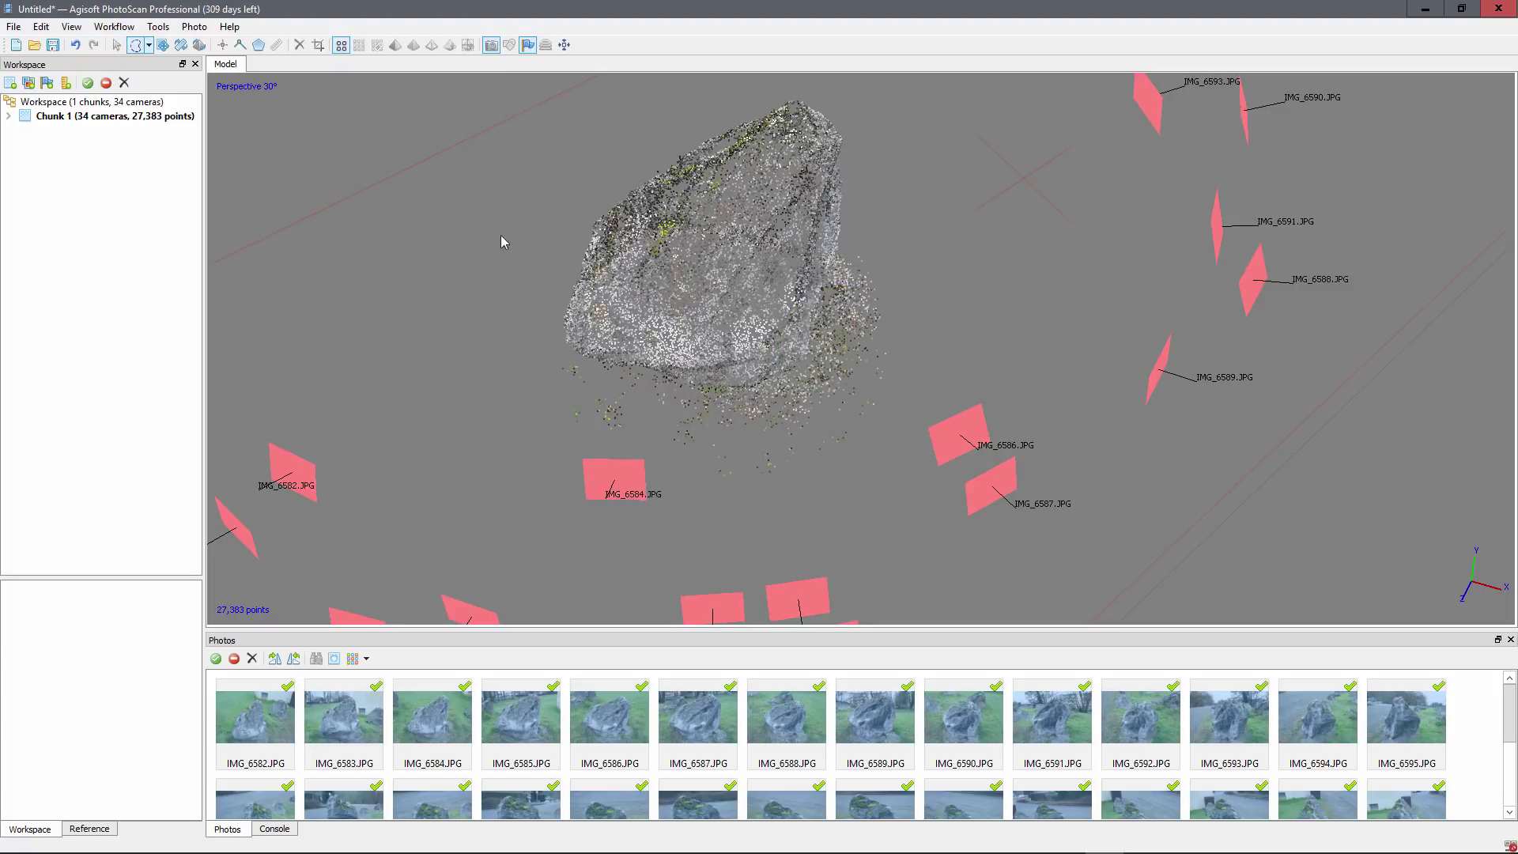
mouse_move(833, 269)
left_mouse_down()
mouse_move(799, 376)
mouse_move(755, 392)
mouse_move(562, 373)
mouse_move(576, 532)
mouse_move(952, 420)
mouse_move(959, 314)
left_mouse_up()
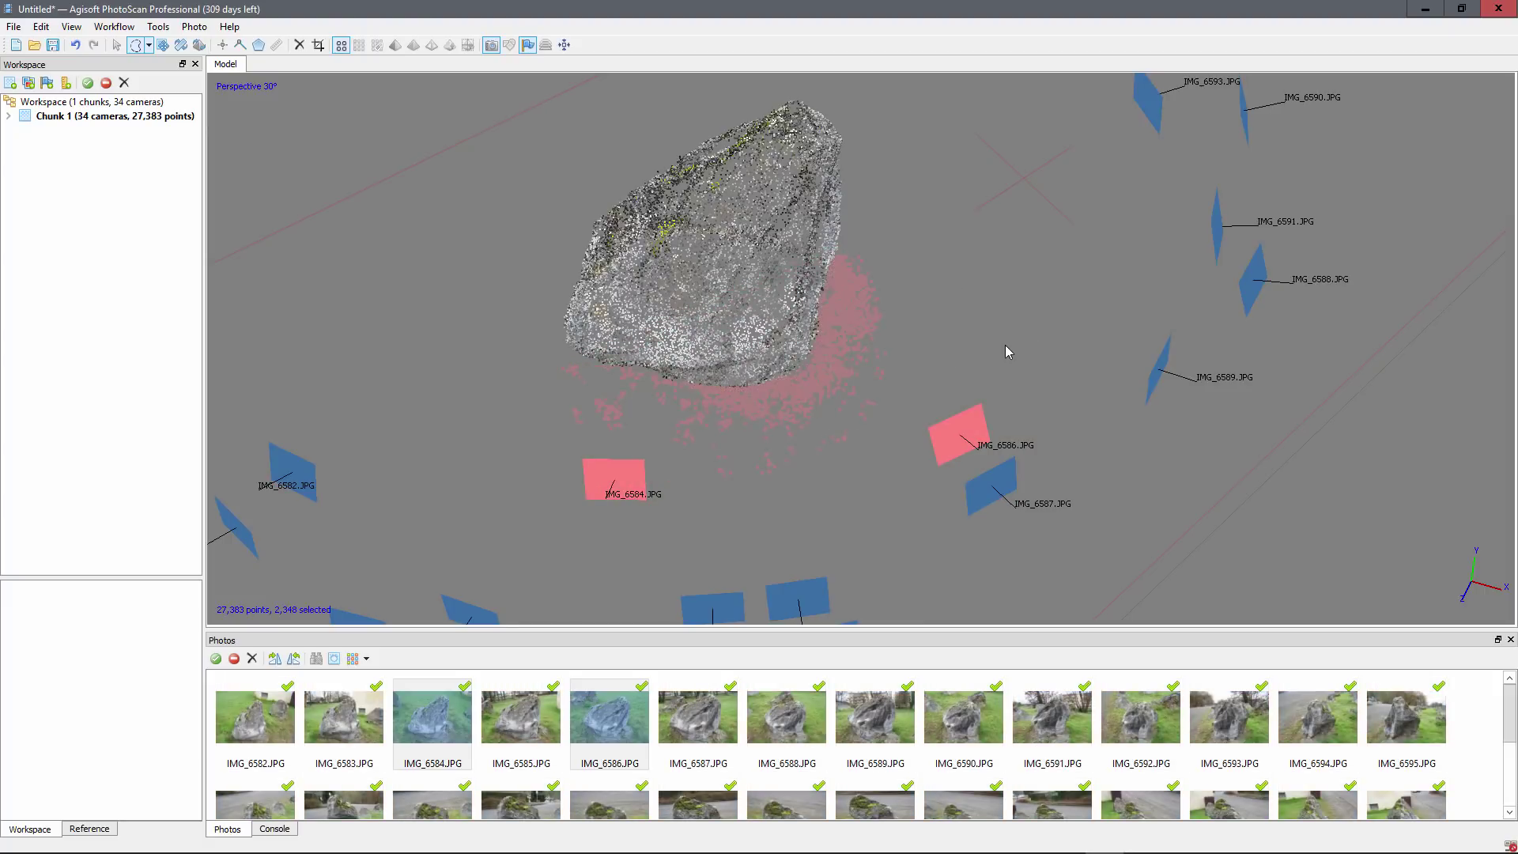
key("Delete")
- Select the stray points along the rock's lower edge on the opposite side, facing IMG_6600, and delete them
scroll(910, 381, "down", 4)
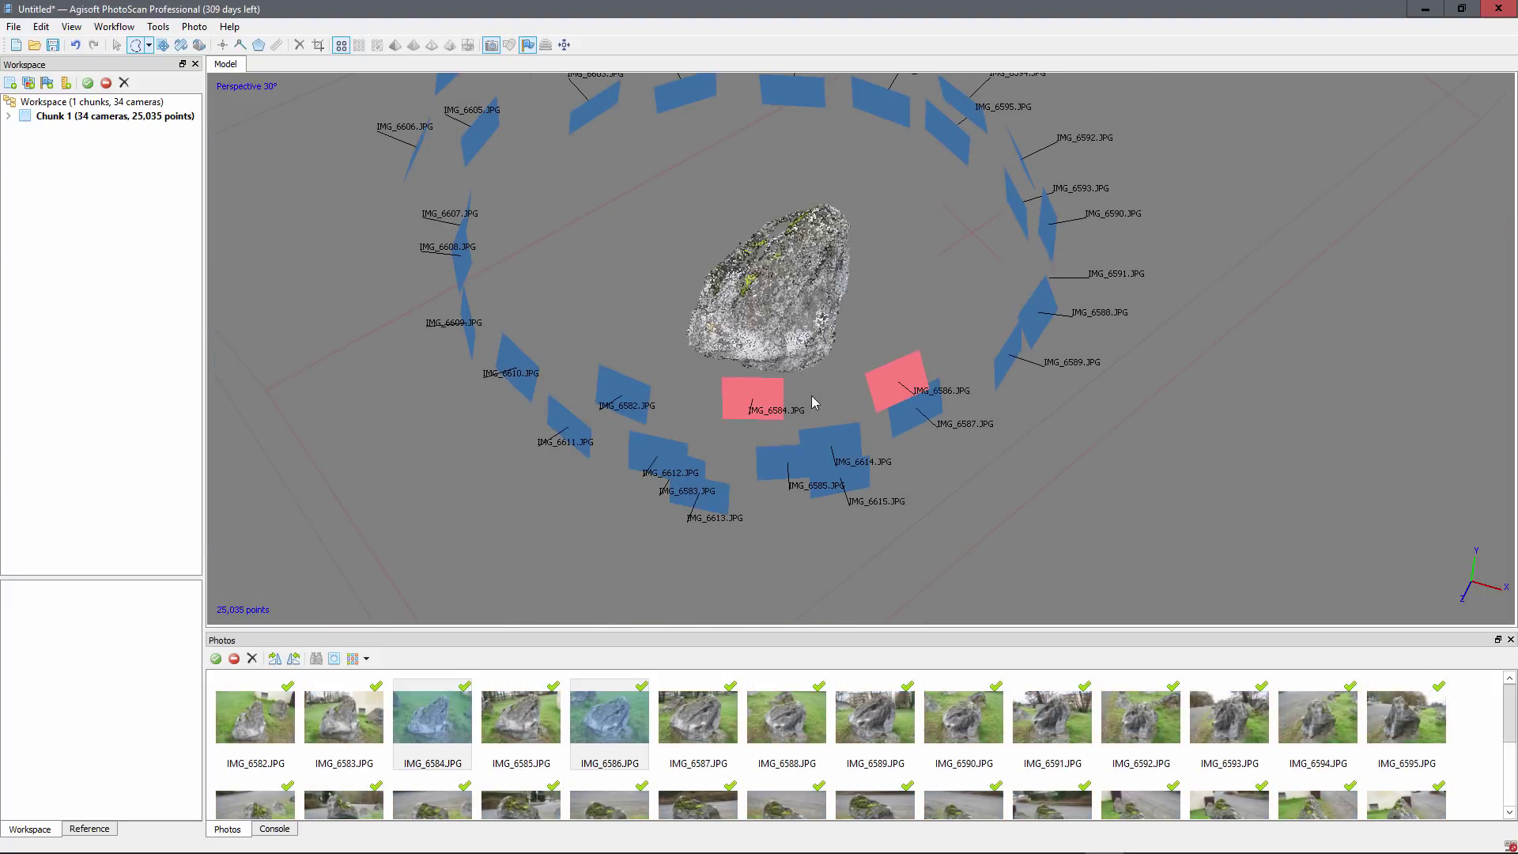
scroll(811, 396, "up", 4)
scroll(811, 409, "down", 2)
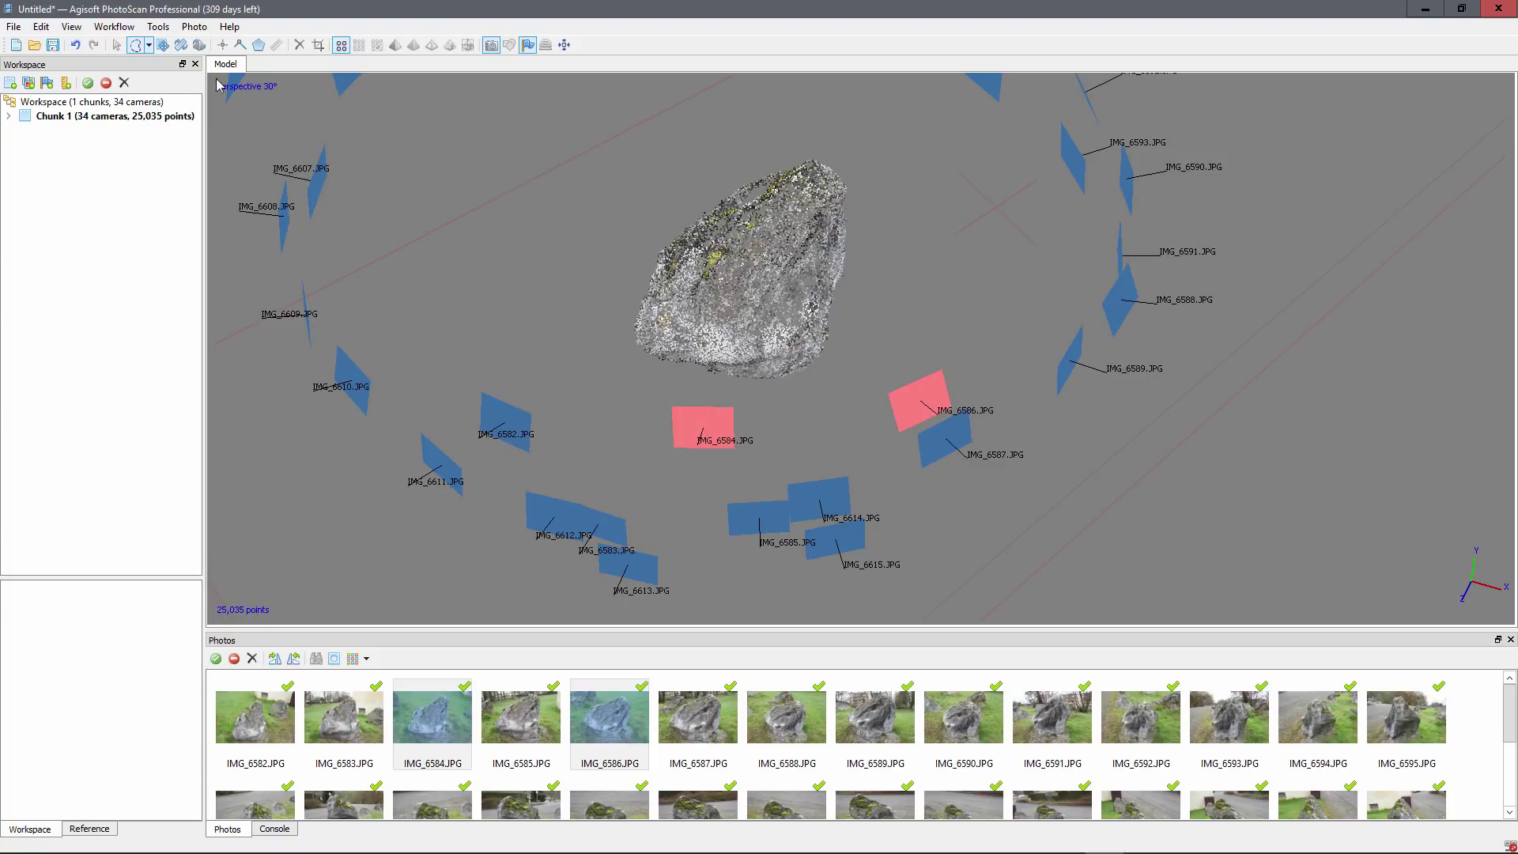
left_click(116, 45)
left_click_drag(710, 391, 1124, 448)
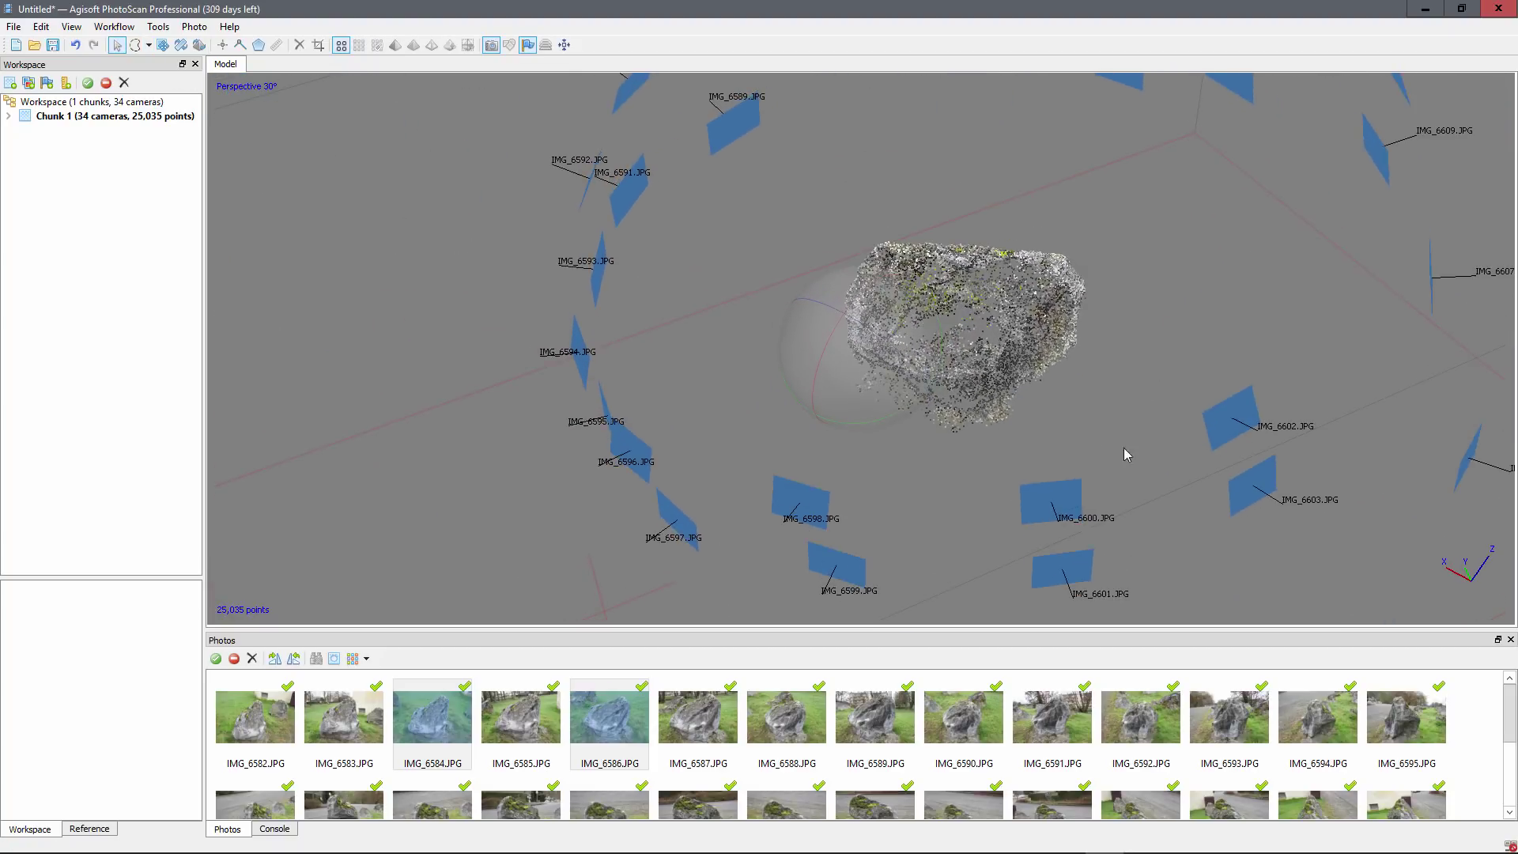
scroll(1117, 454, "up", 3)
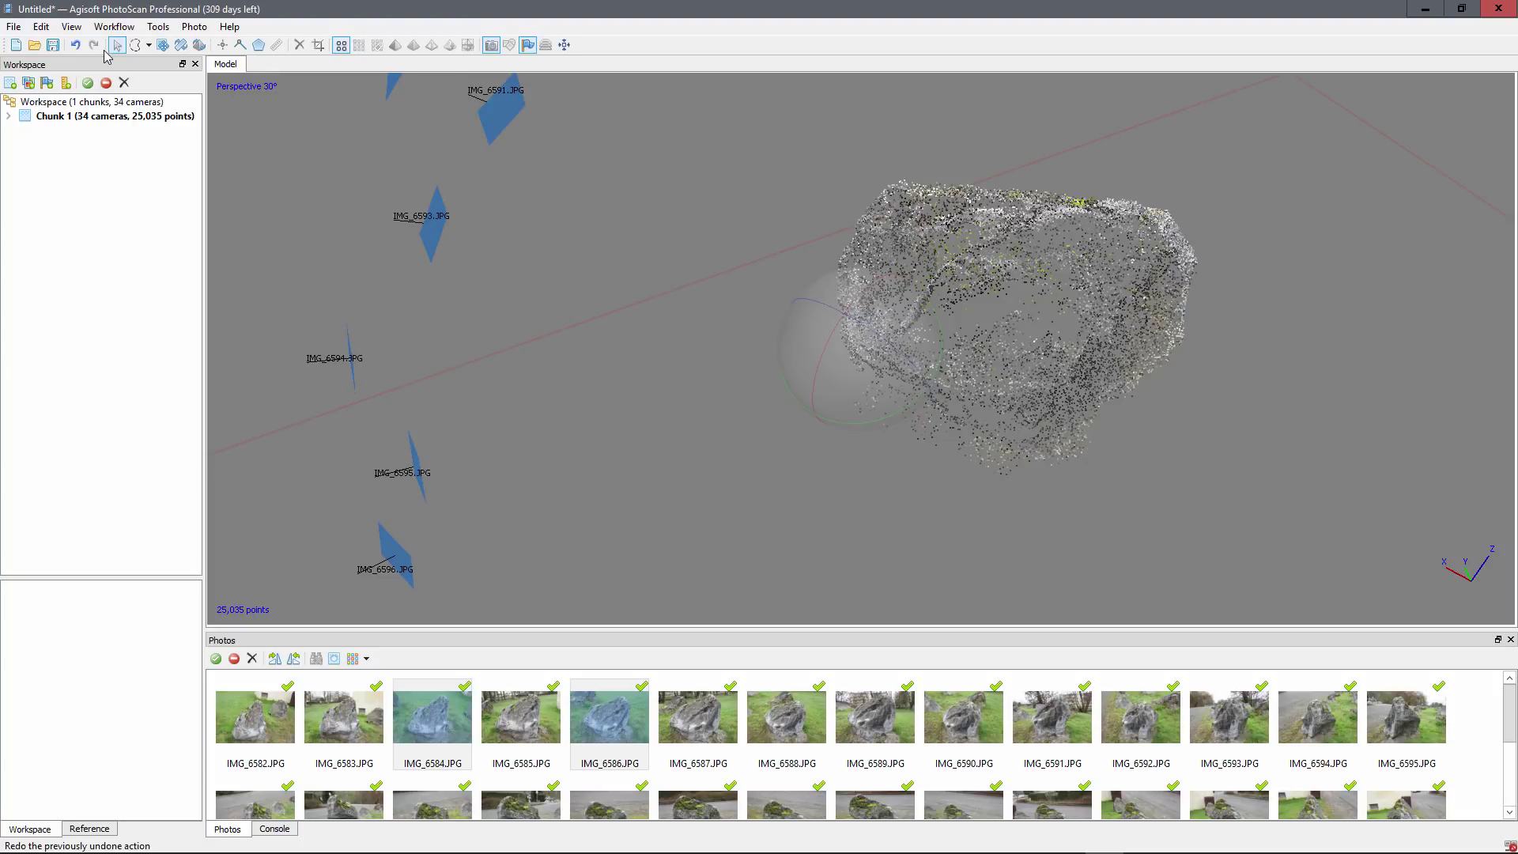
left_click(135, 45)
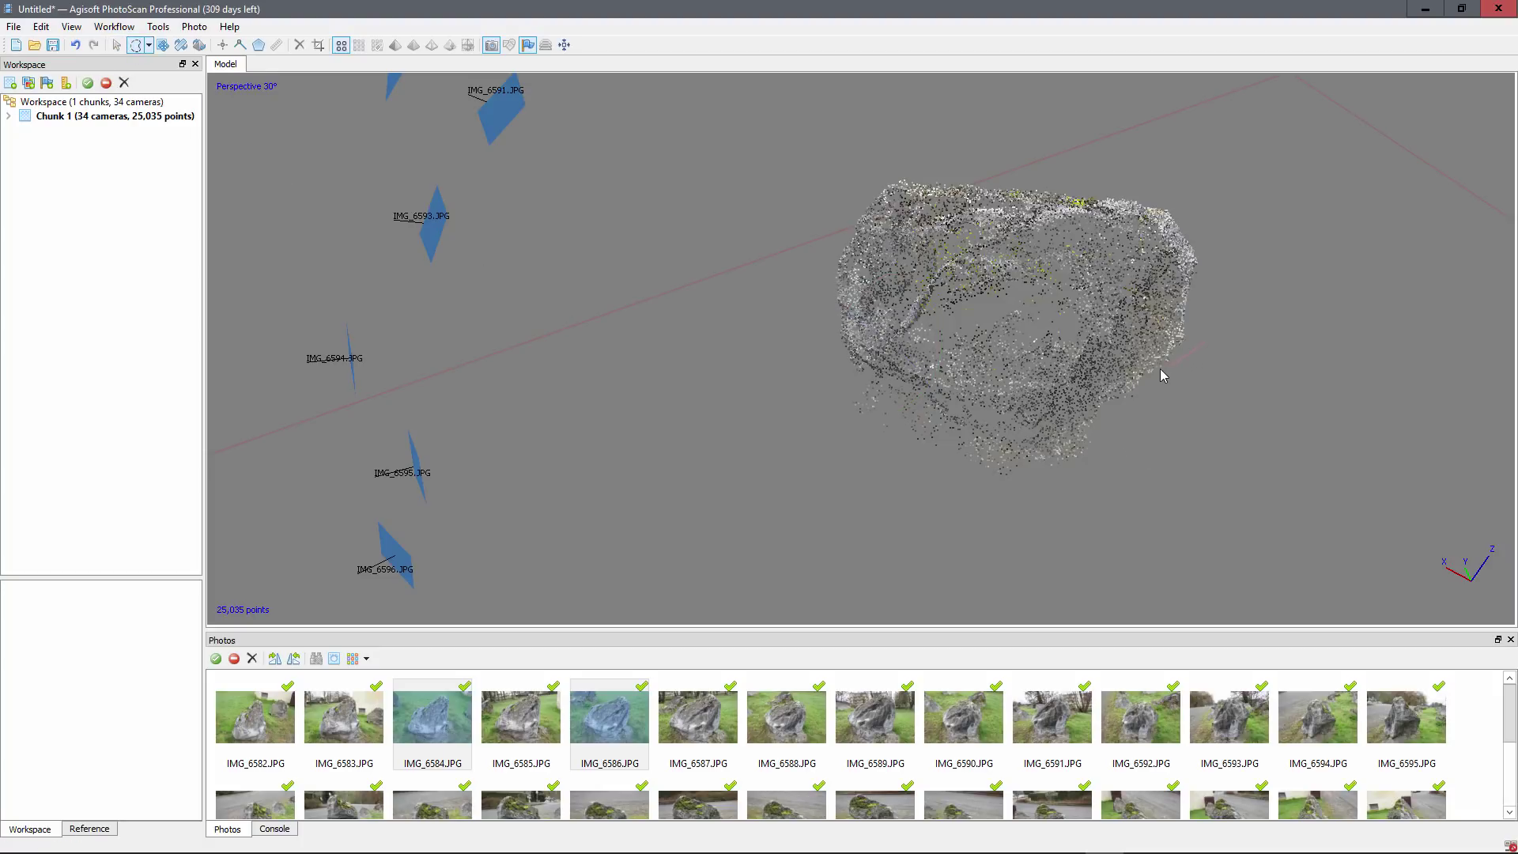
mouse_move(1065, 448)
left_mouse_down()
mouse_move(962, 430)
mouse_move(898, 393)
mouse_move(803, 416)
mouse_move(1256, 488)
mouse_move(1174, 511)
left_mouse_up()
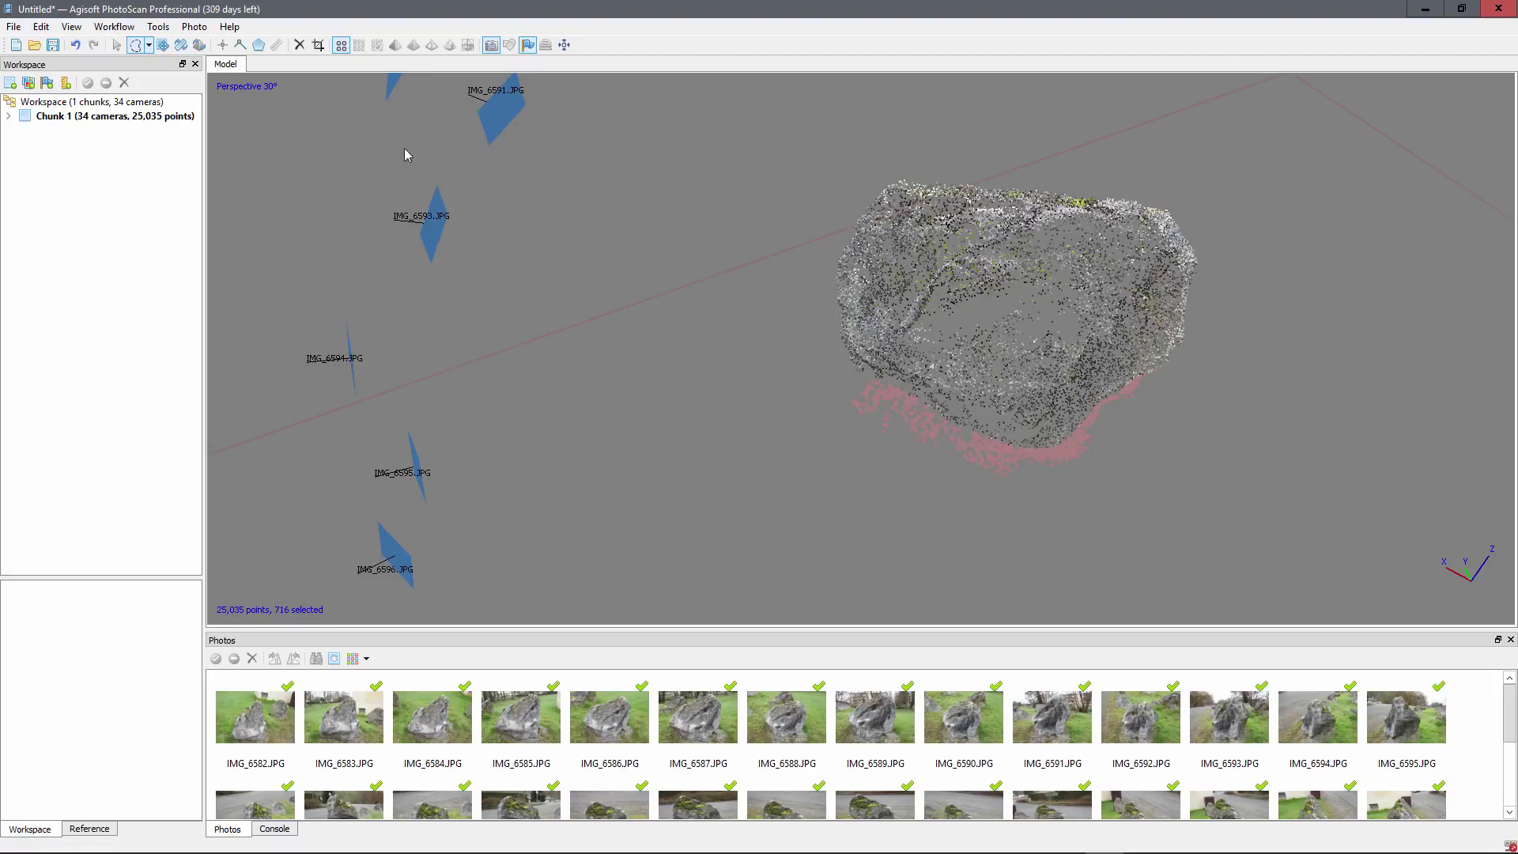
key("Delete")
key("0")
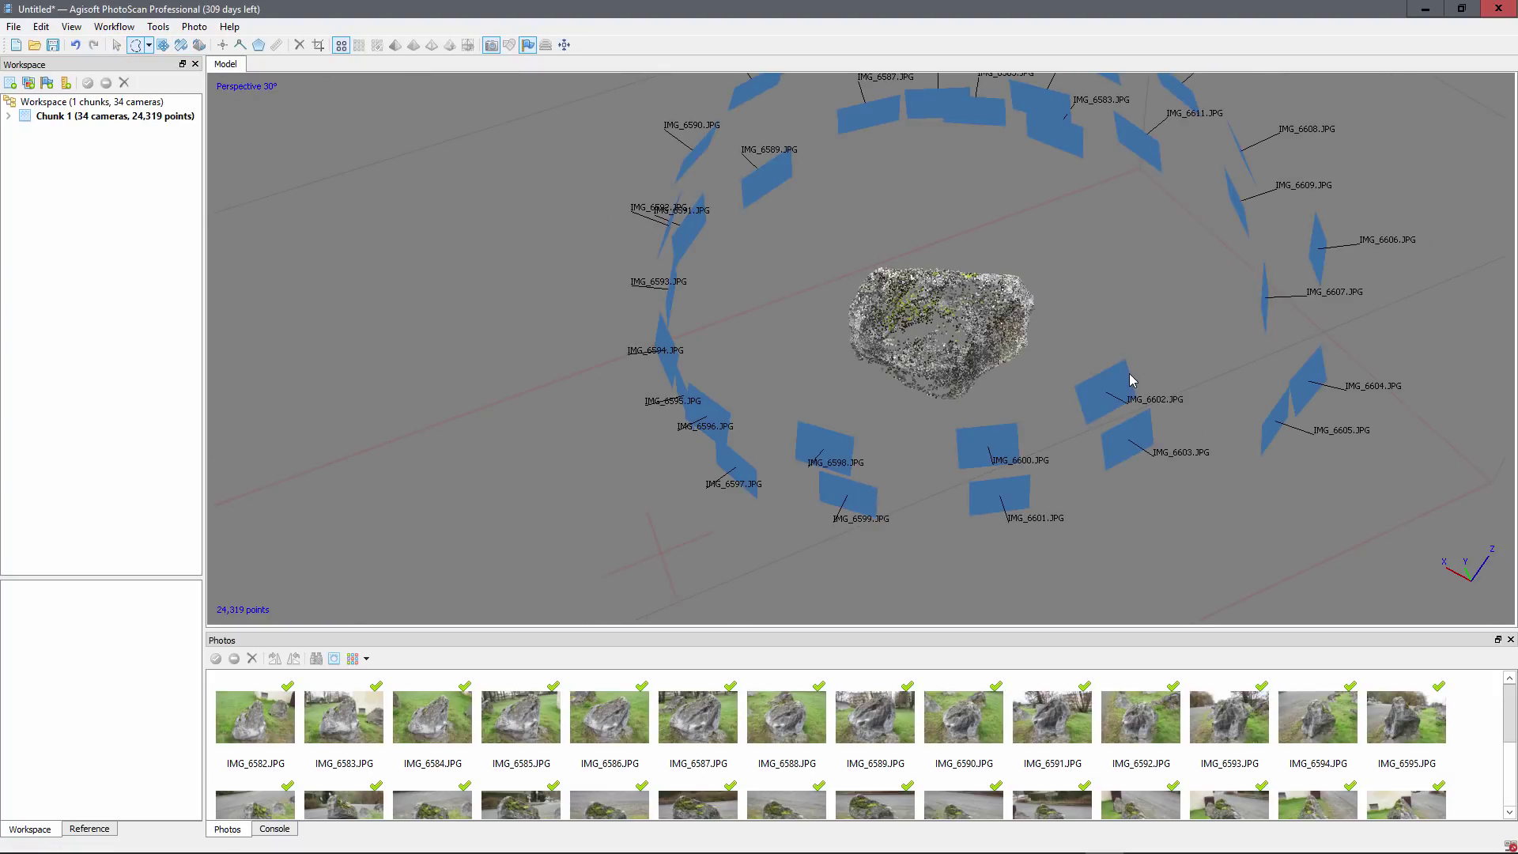
middle_click_drag(1094, 442, 1015, 491)
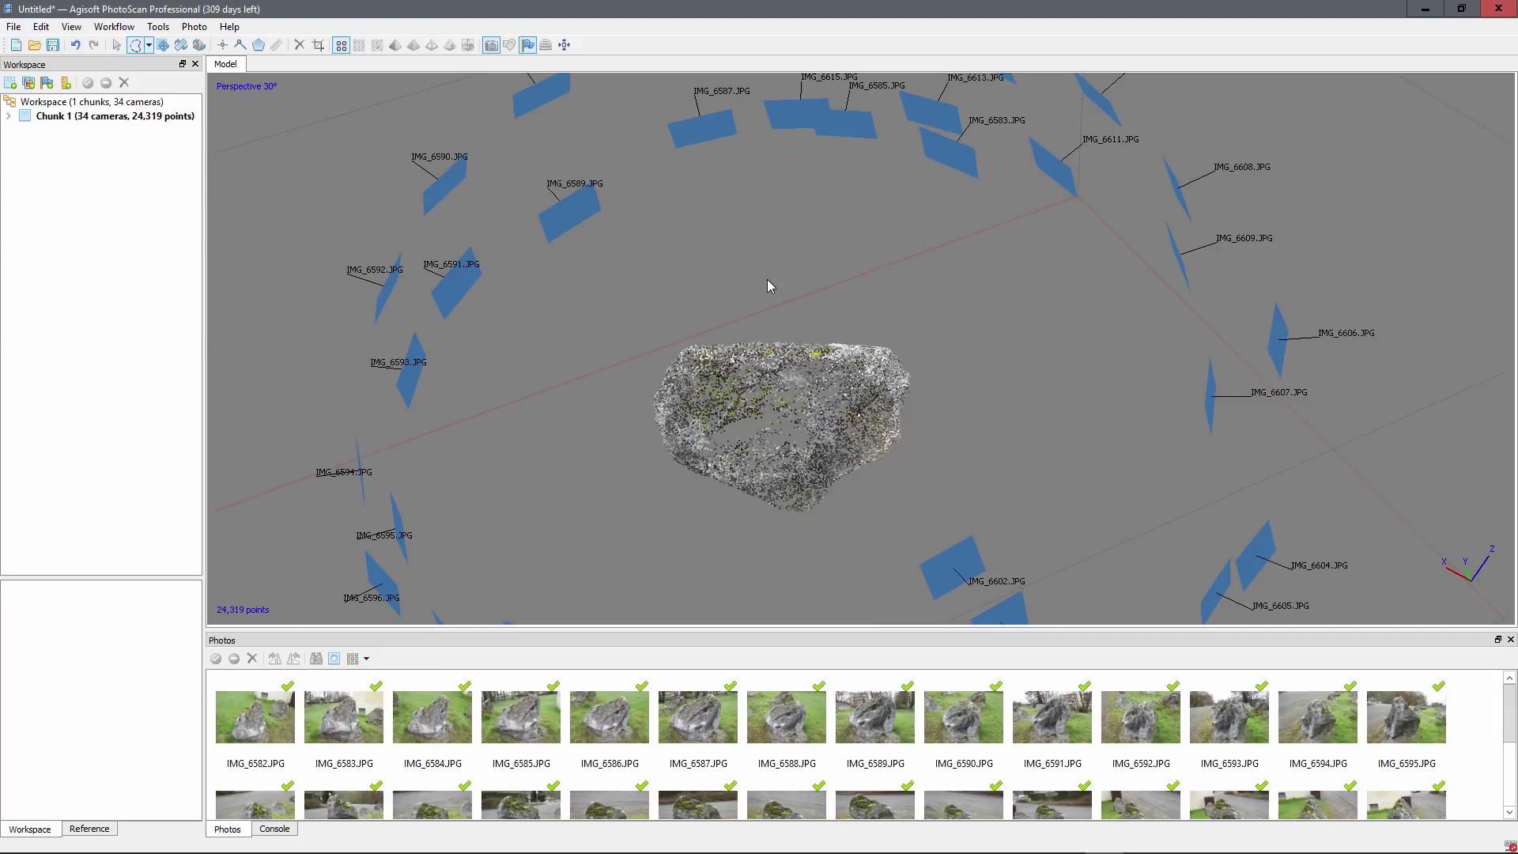
middle_click_drag(992, 540, 1037, 509)
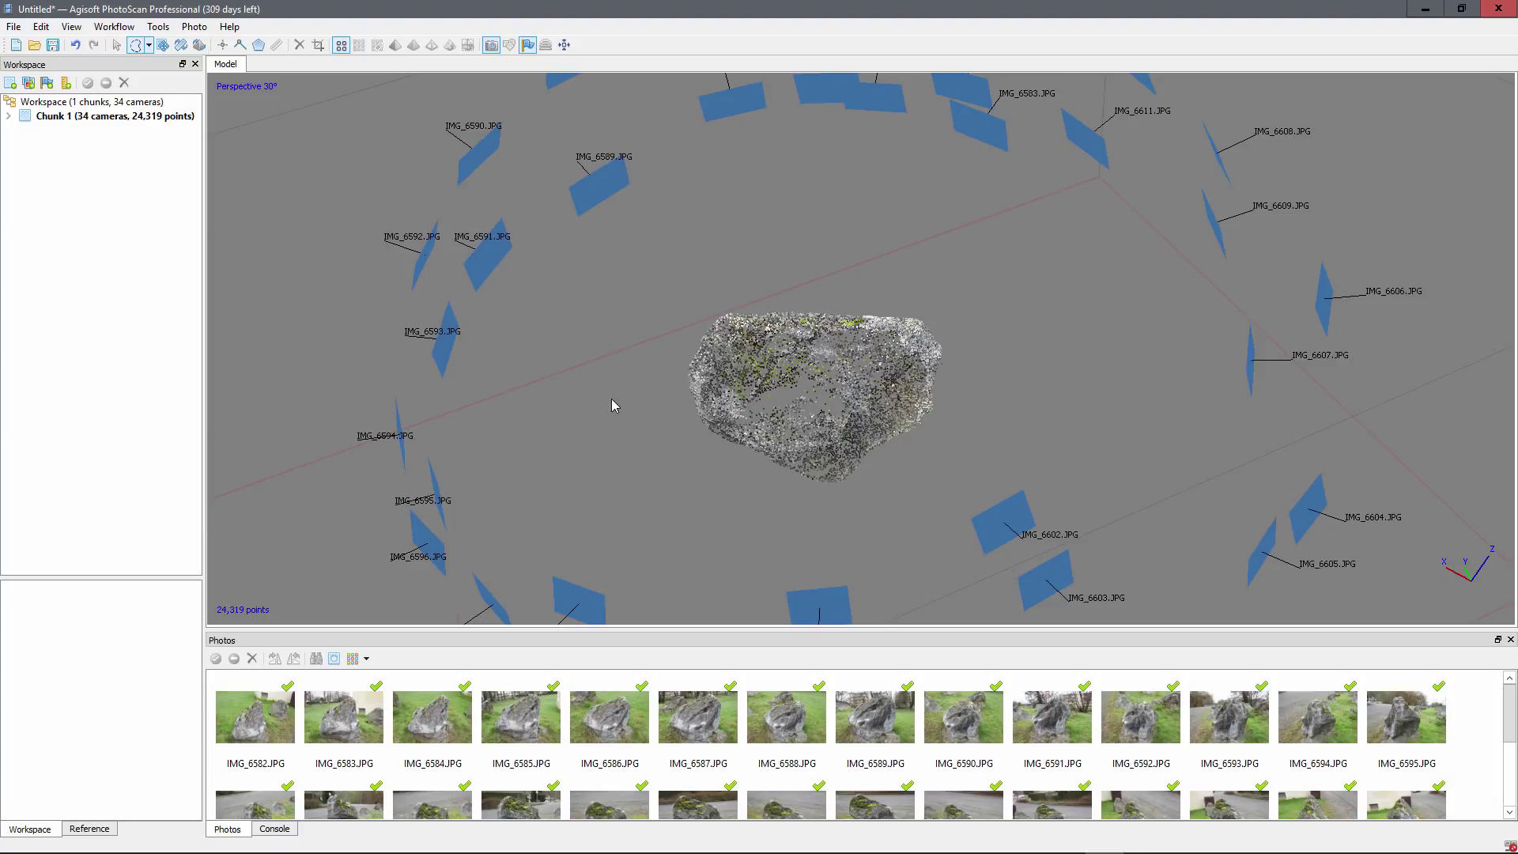
left_click(136, 46)
left_click_drag(698, 487, 853, 494)
- Build the dense cloud with Medium quality and Aggressive depth filtering
left_click(101, 30)
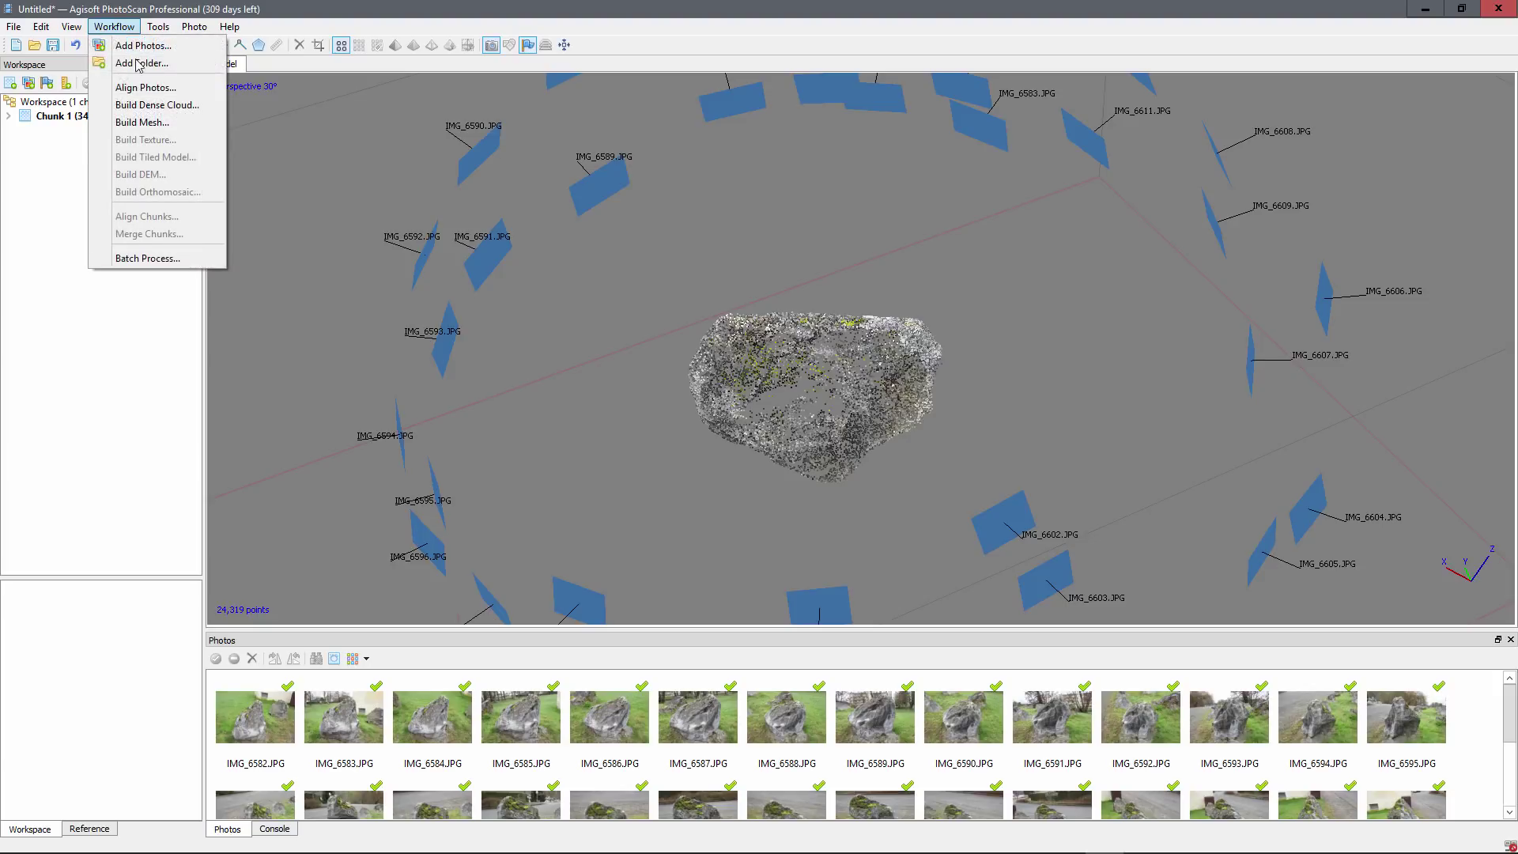
left_click(155, 106)
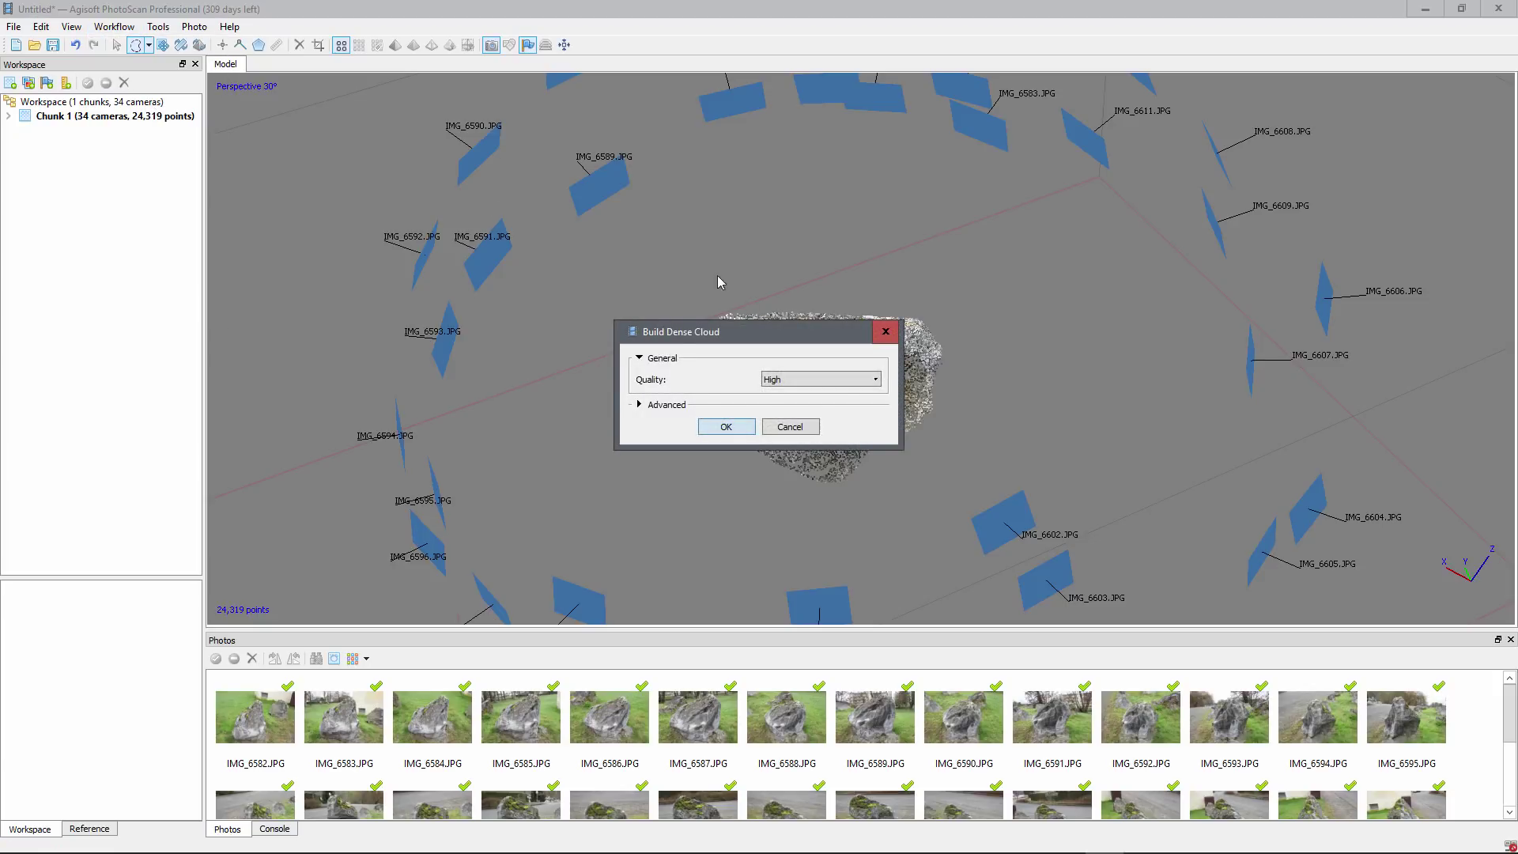
left_click(640, 405)
left_click(811, 379)
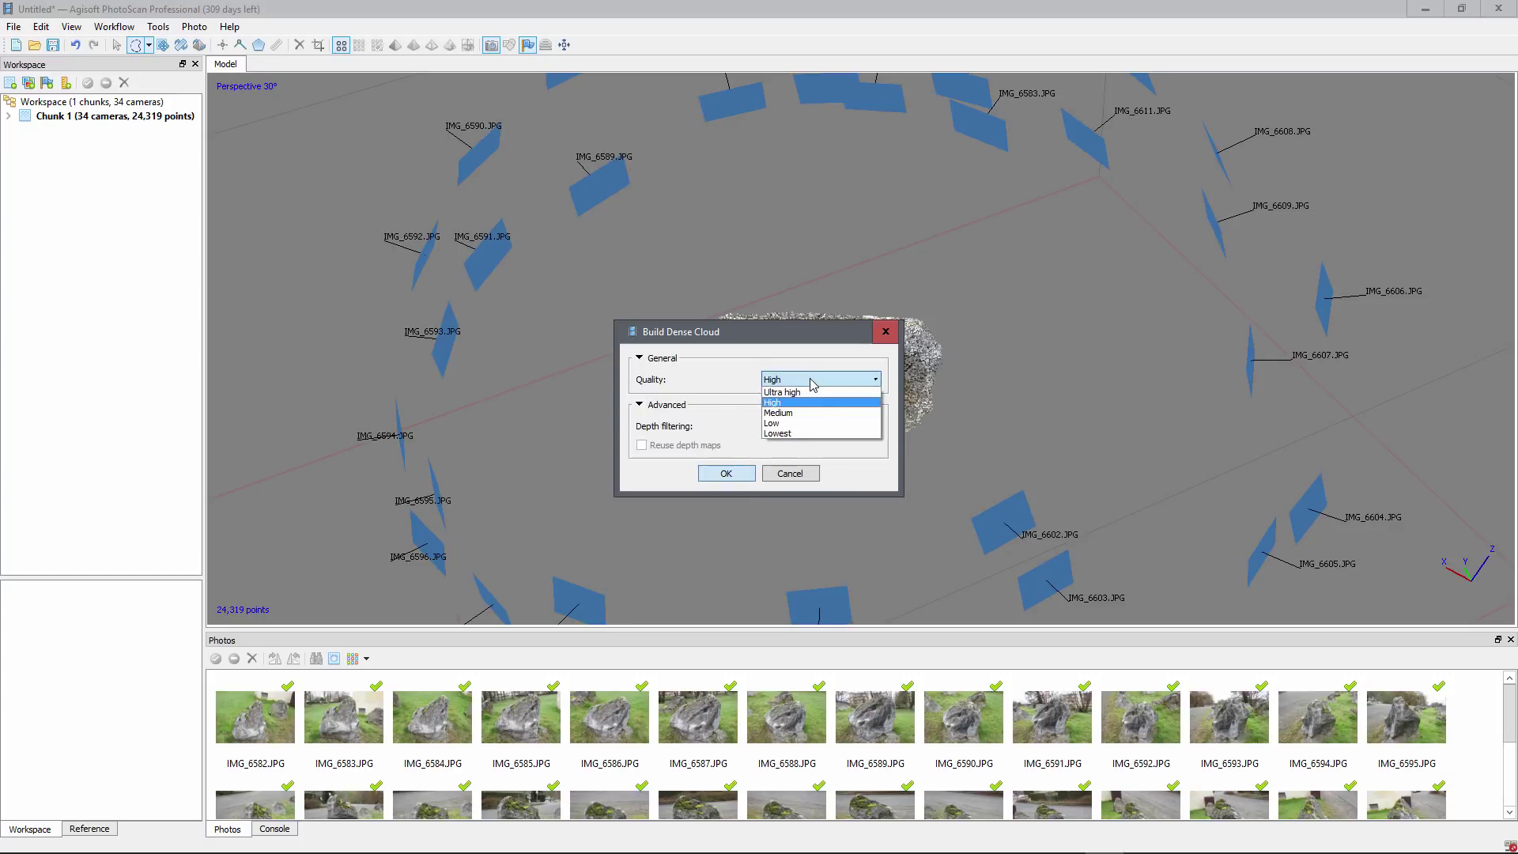
left_click(806, 413)
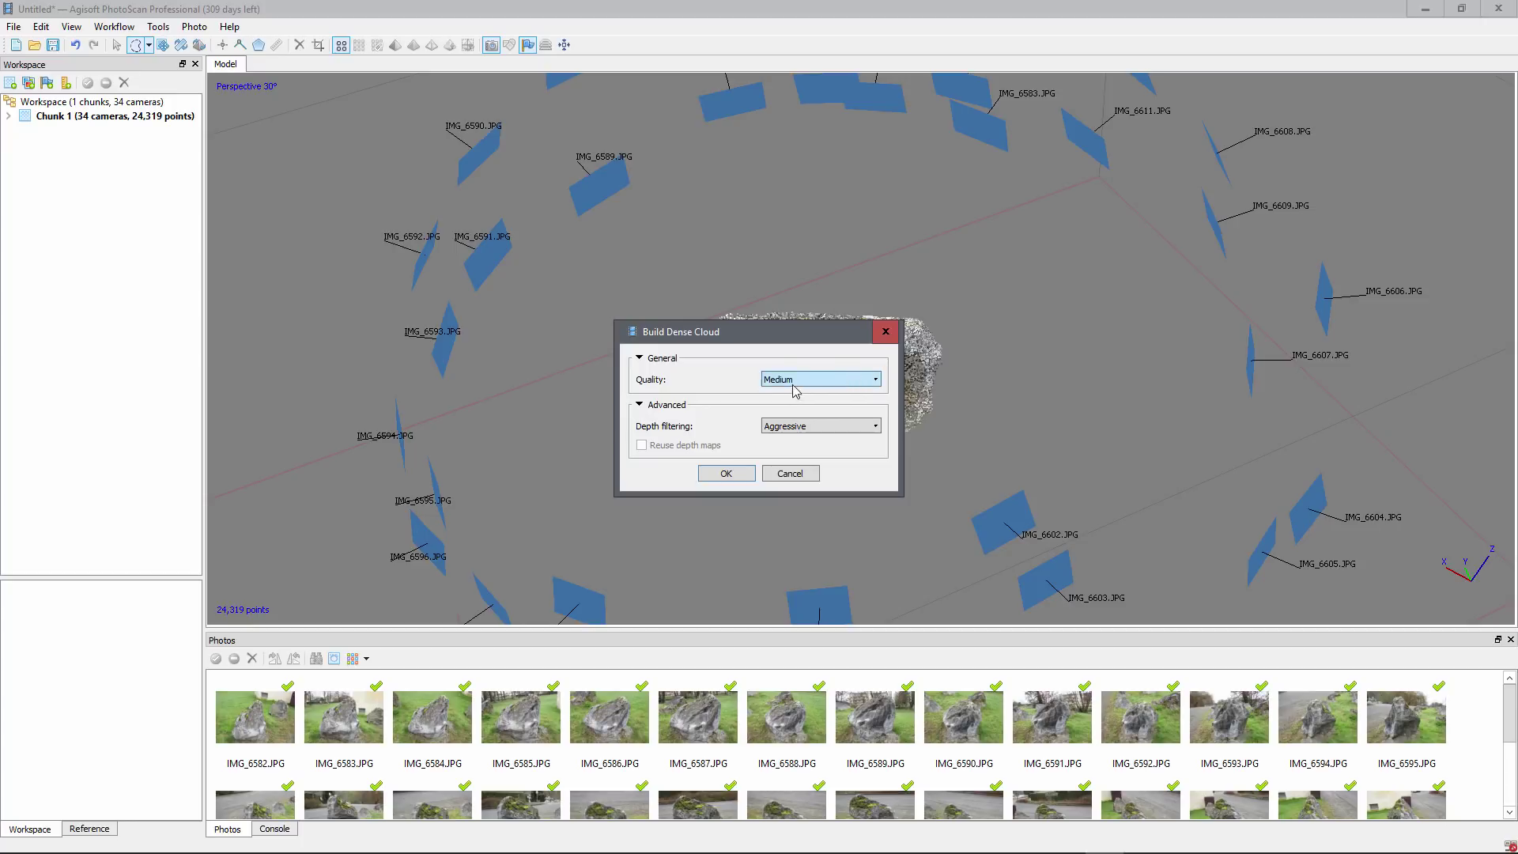
left_click(820, 378)
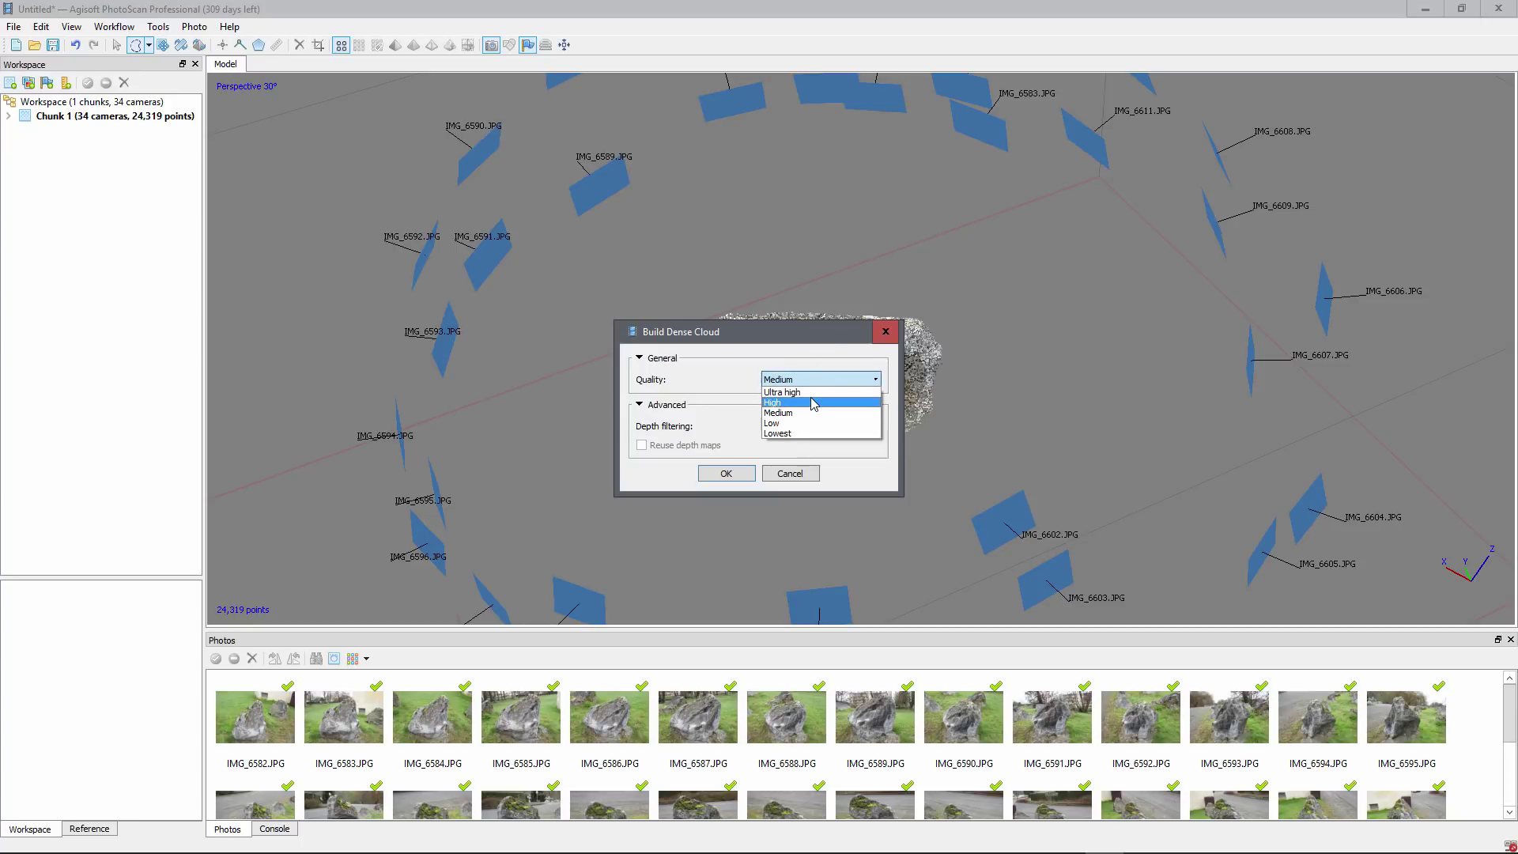
left_click(794, 414)
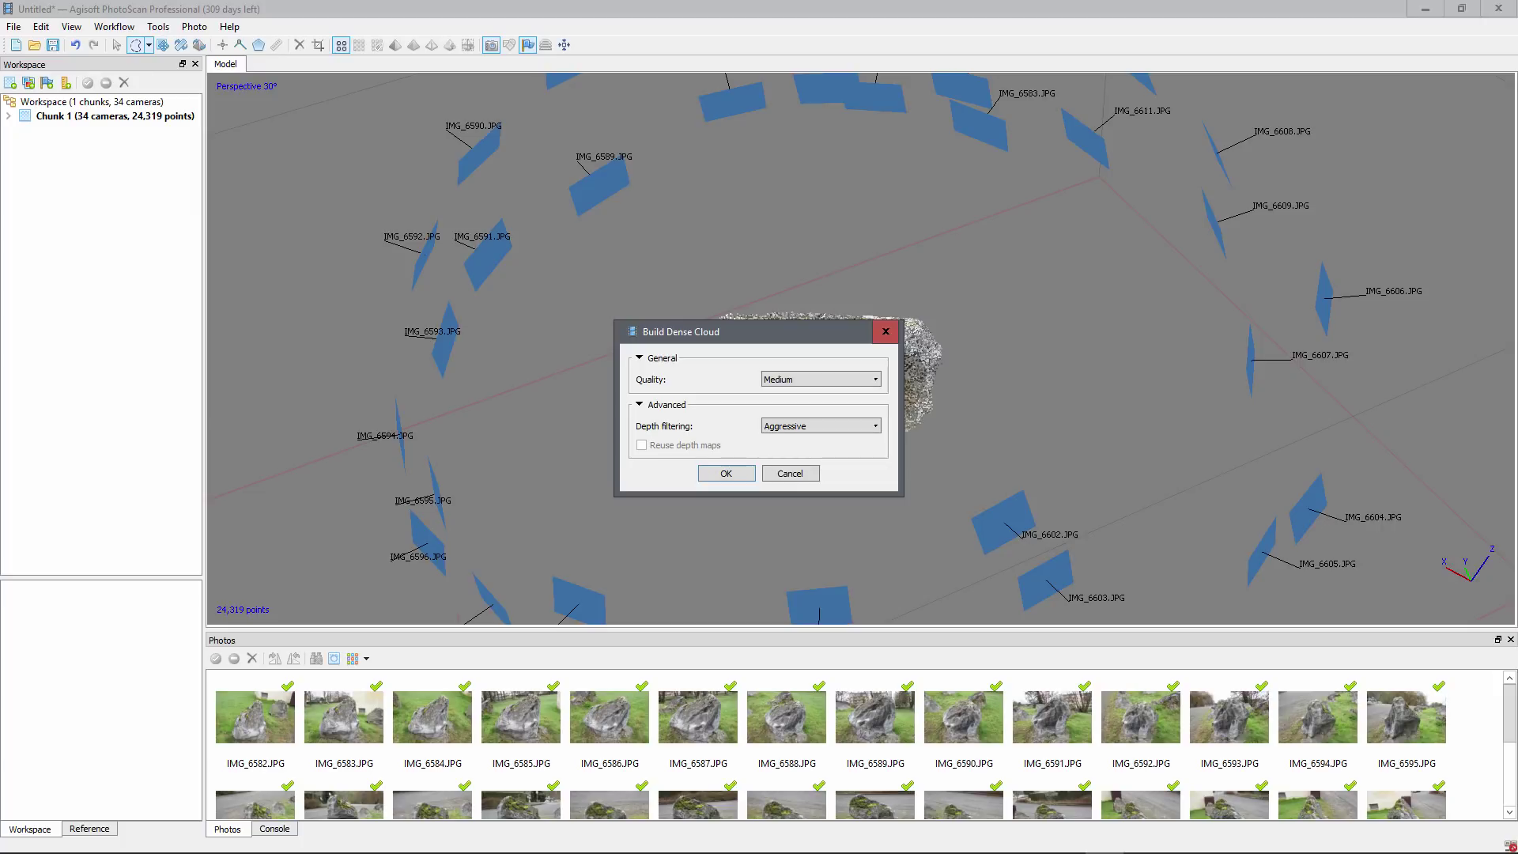
left_click(726, 474)
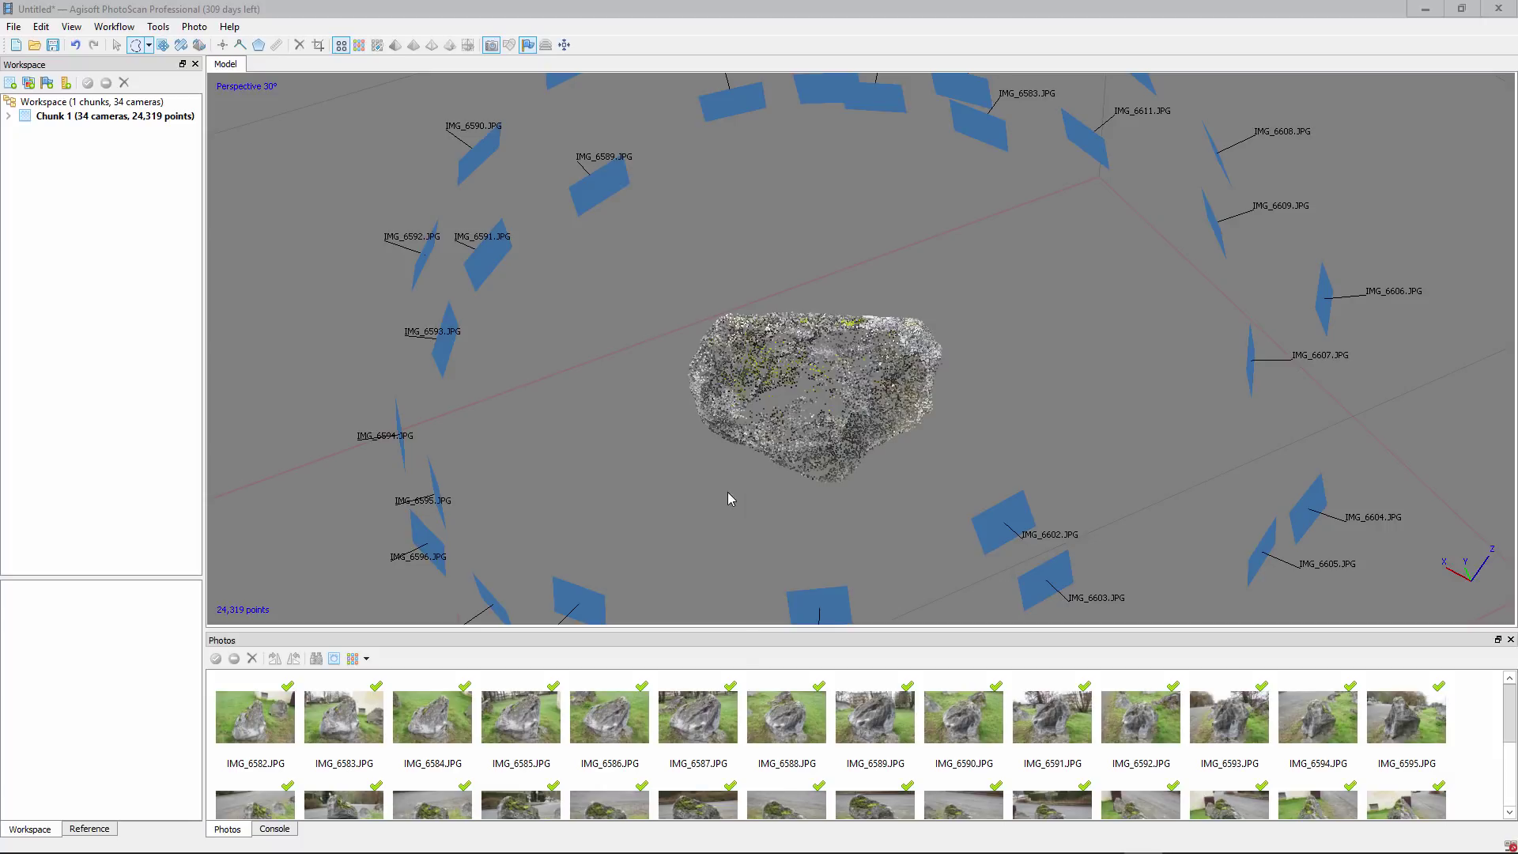
- Display the dense cloud and examine the rock and its surrounding ground from several sides and from above
left_click(358, 45)
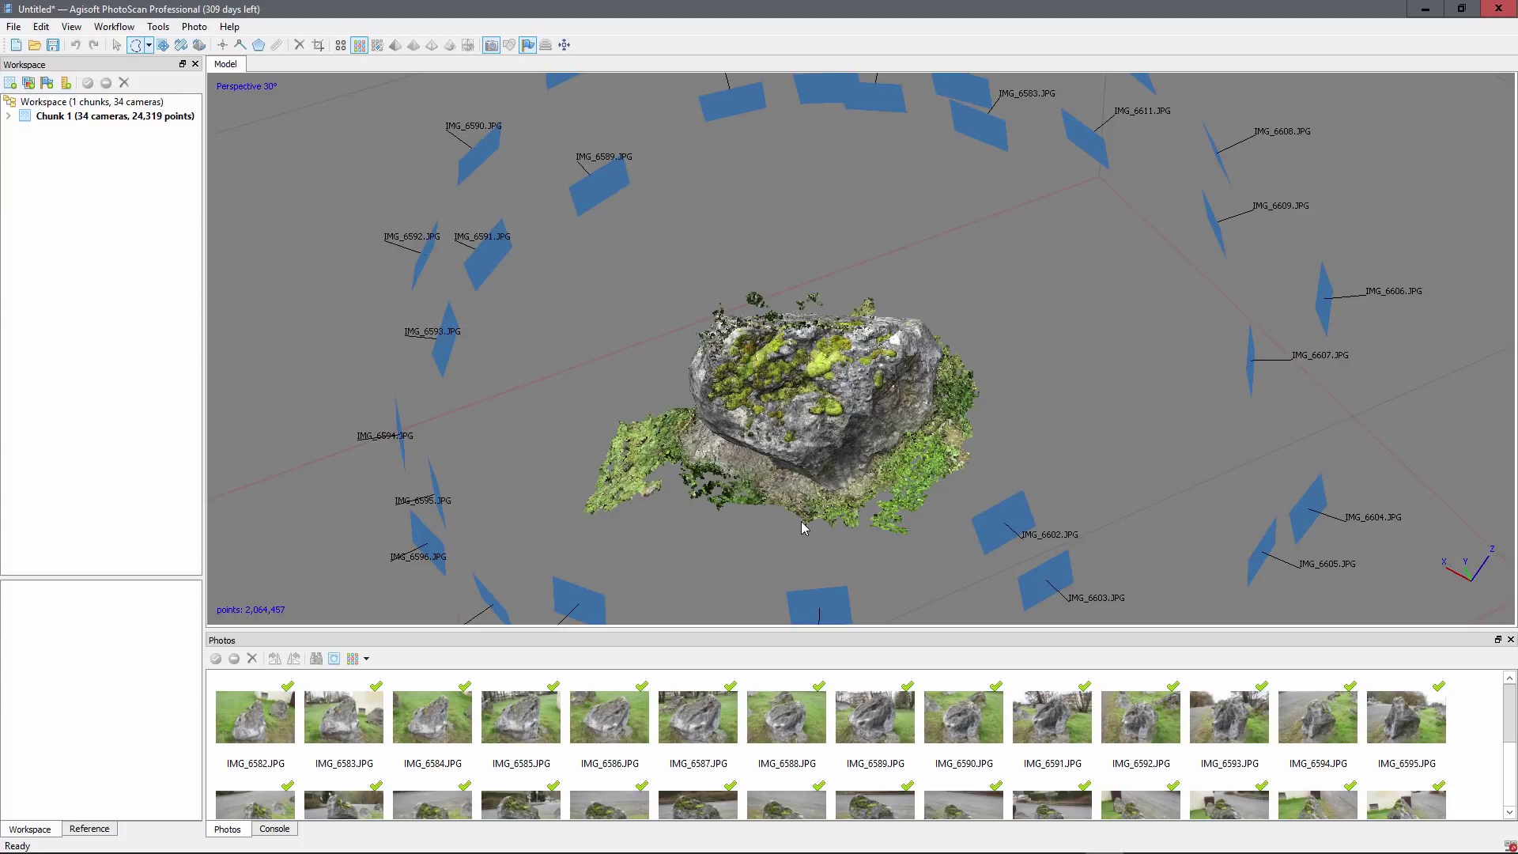
right_click_drag(780, 521, 820, 514)
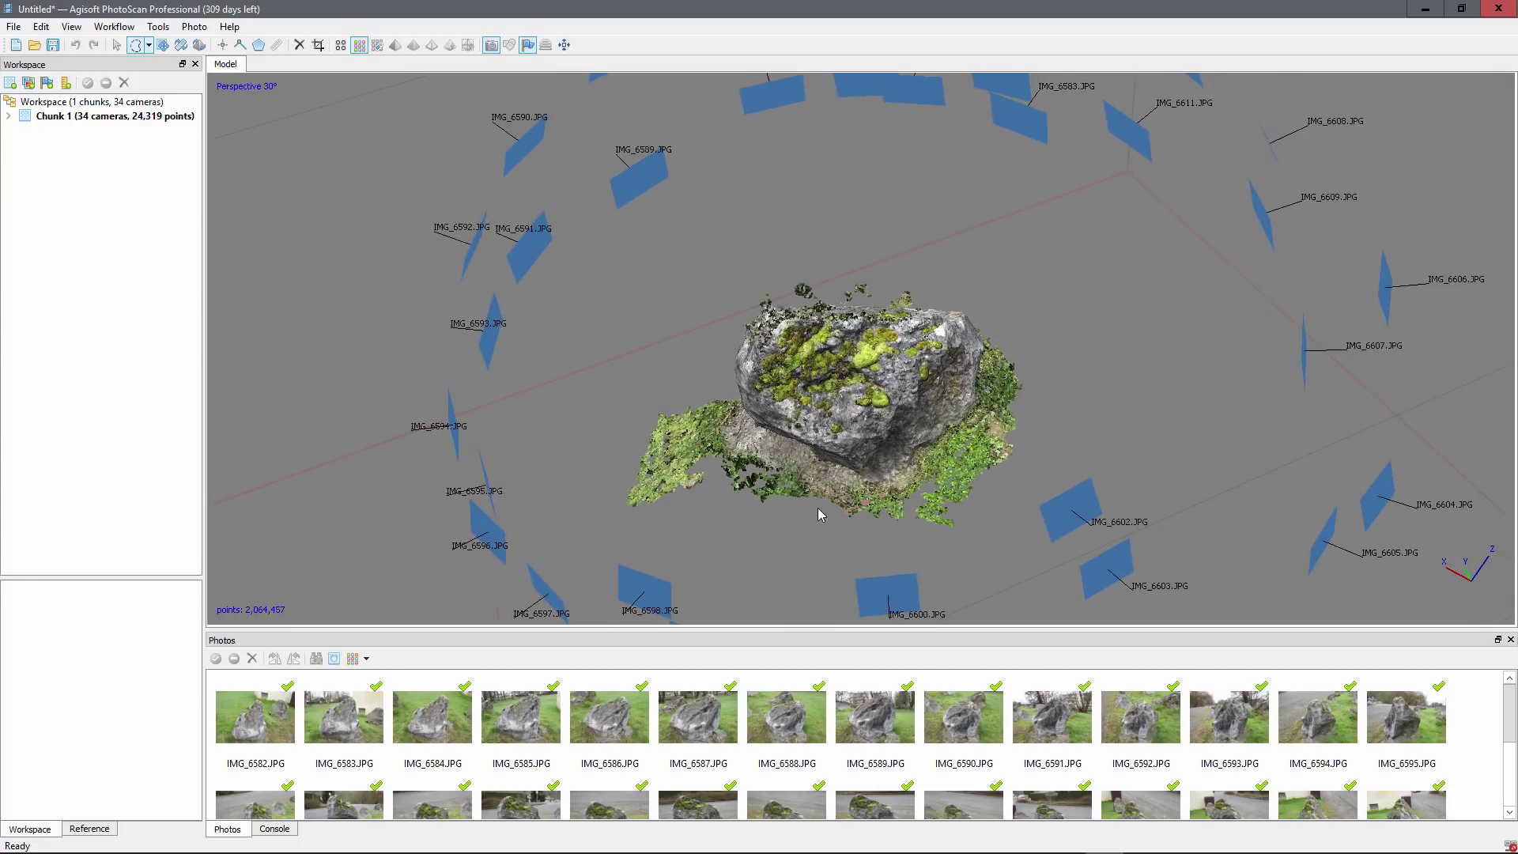
left_click(116, 45)
left_click_drag(838, 490, 1019, 326)
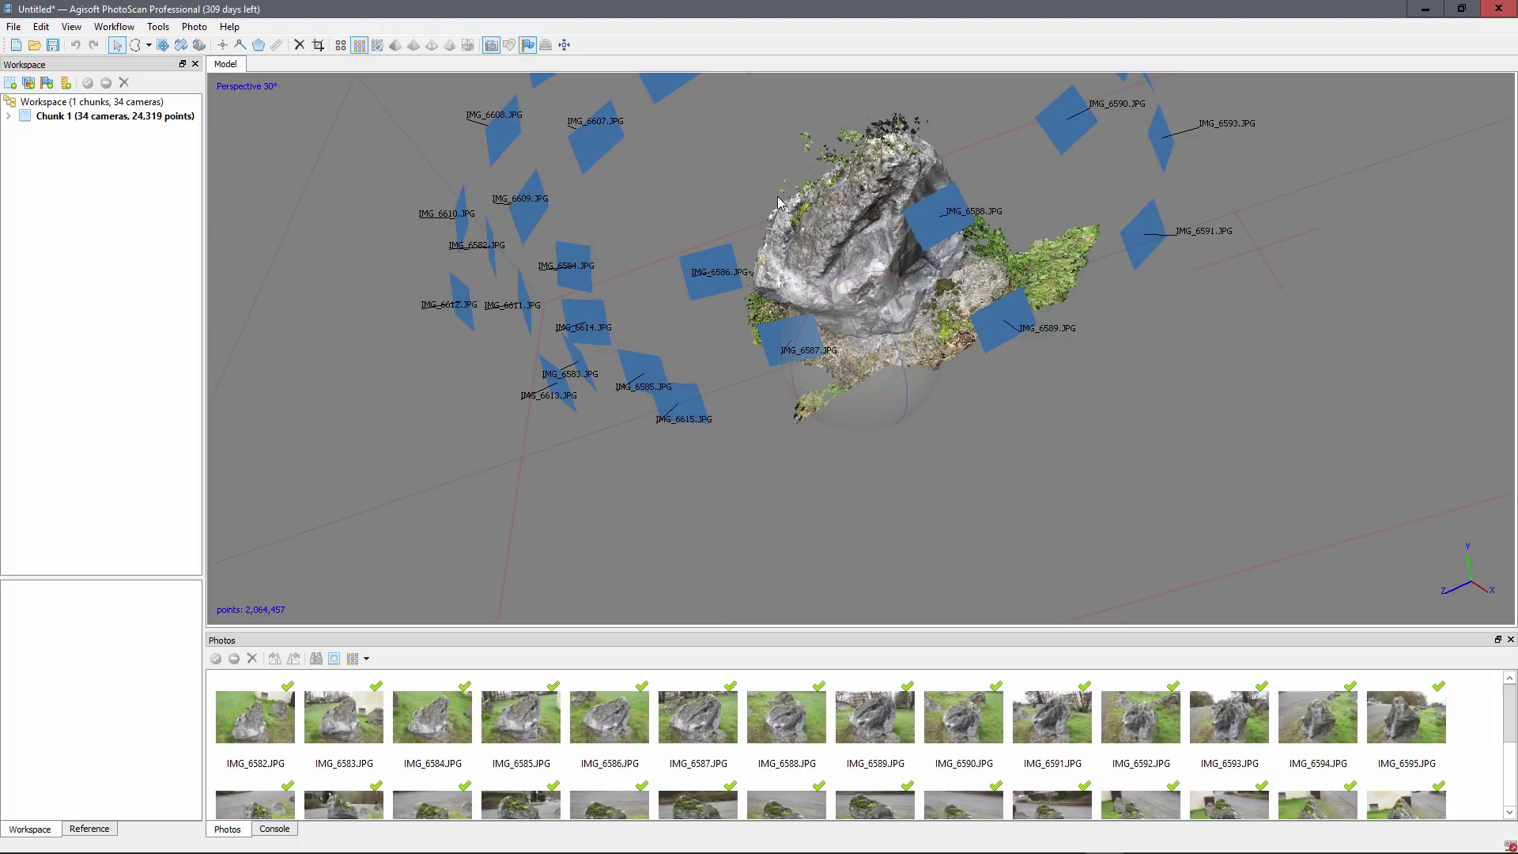
left_click_drag(949, 408, 522, 300)
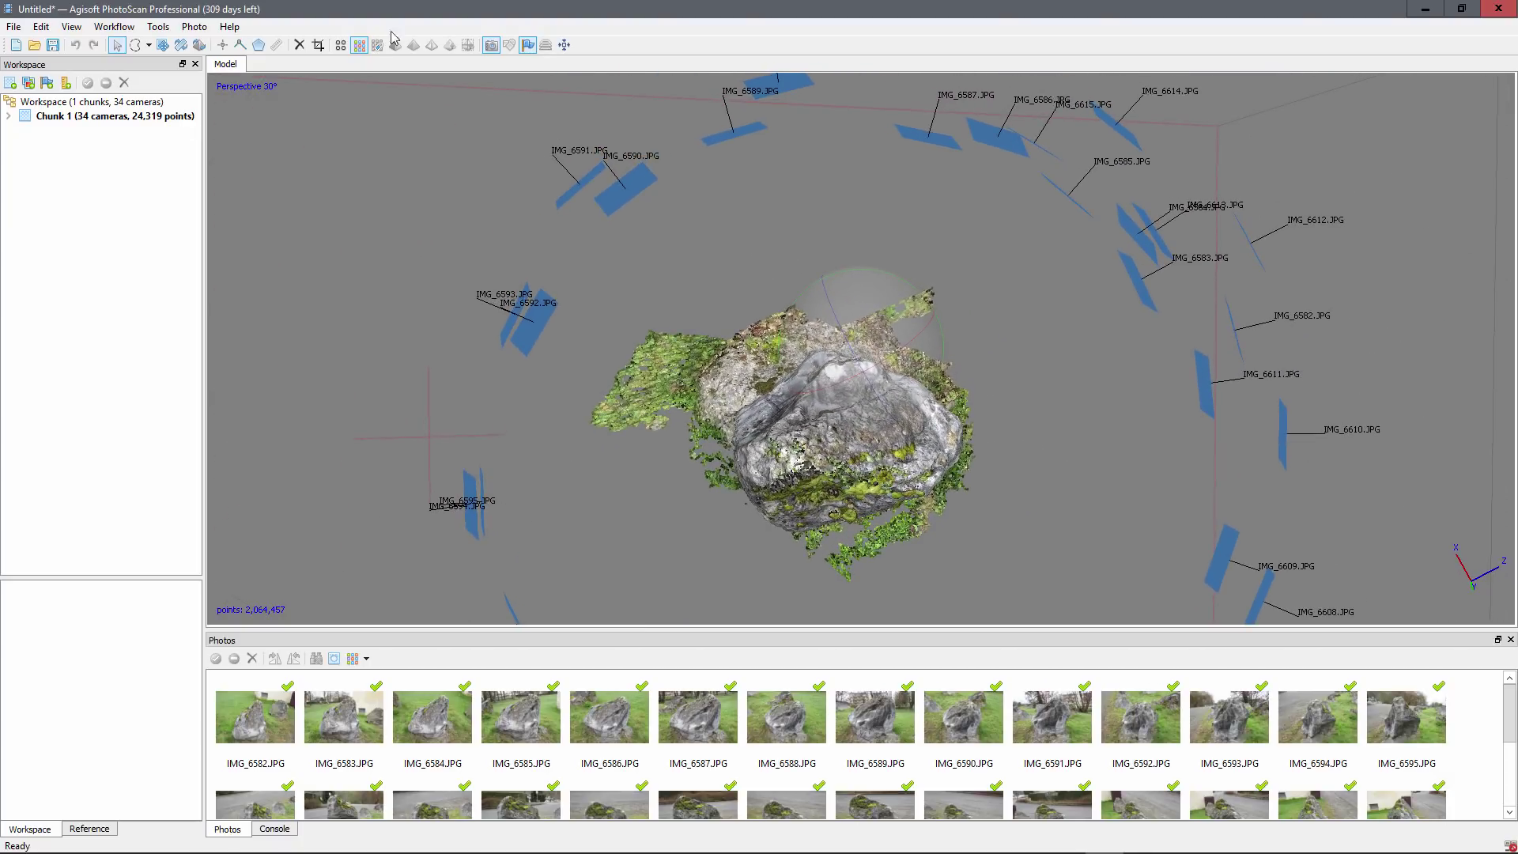
- Check in the preferences which GPU devices are enabled and whether the CPU is used during GPU accelerated processing
left_click(159, 27)
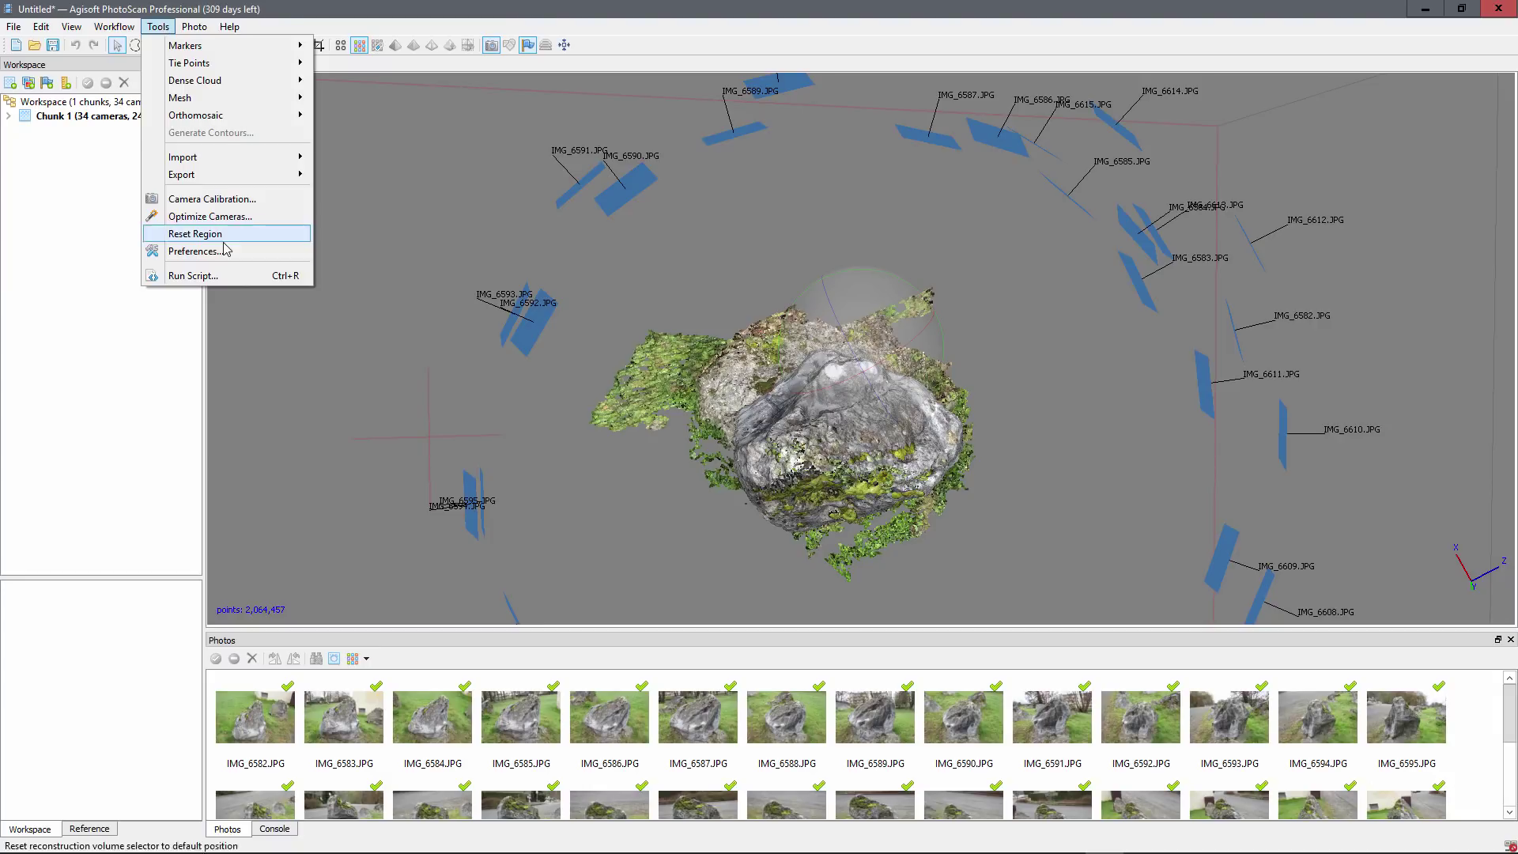
left_click(194, 251)
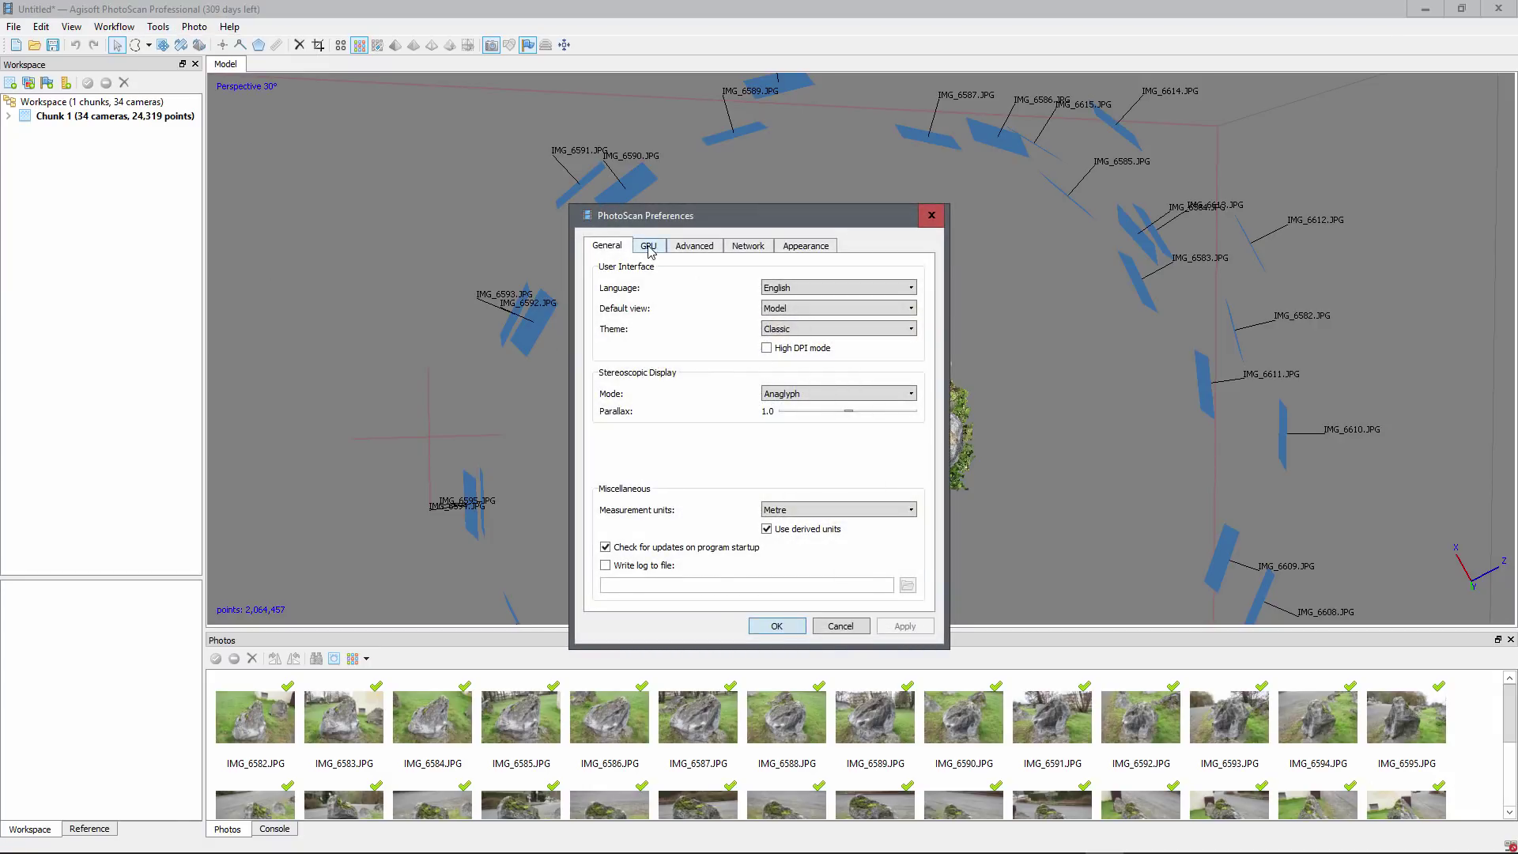
left_click(649, 247)
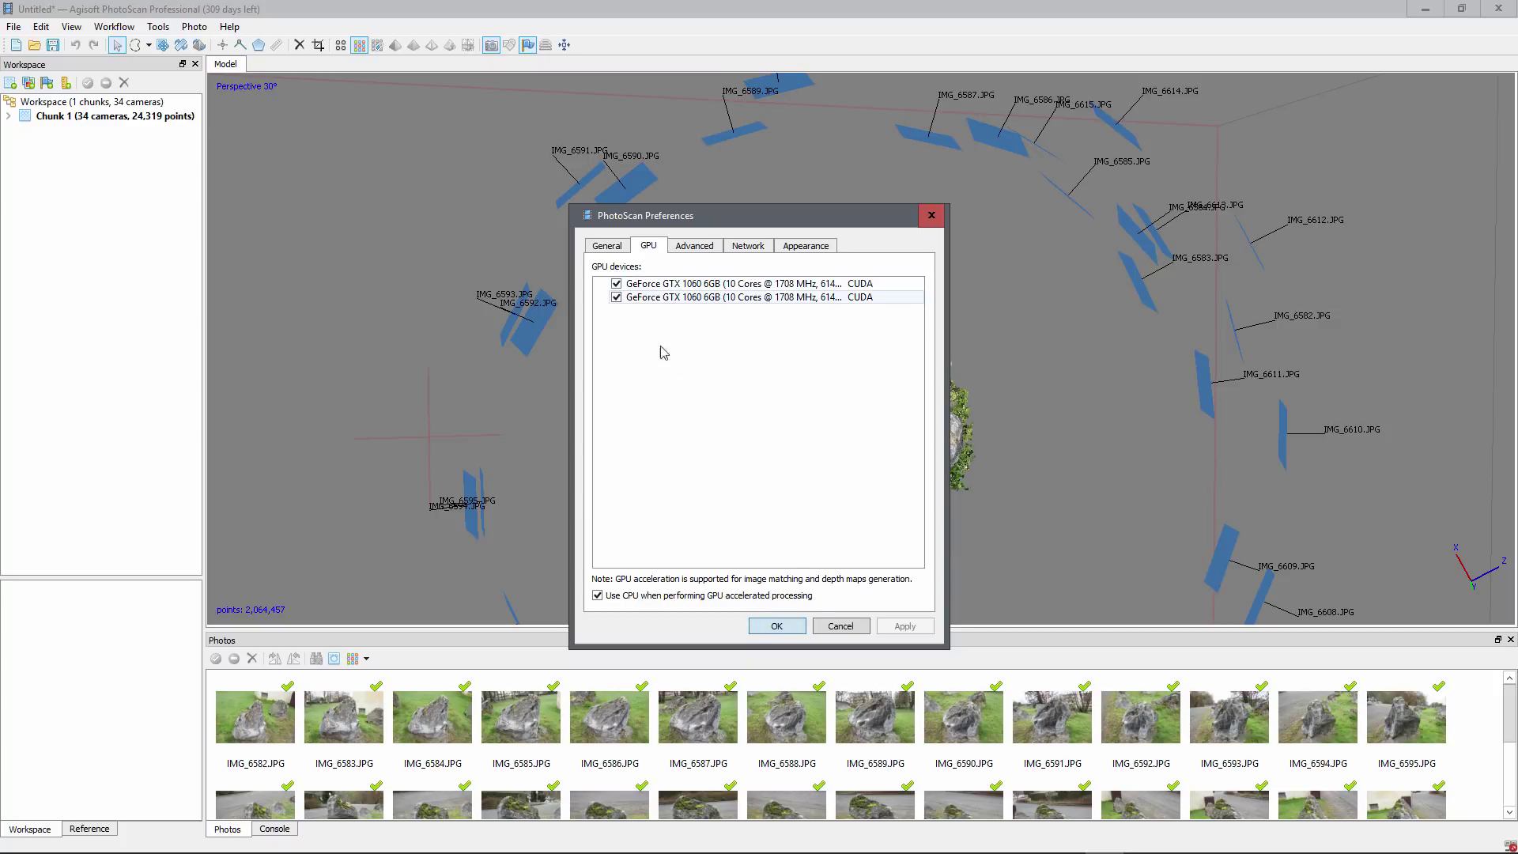
left_click(777, 626)
scroll(830, 427, "up", 3)
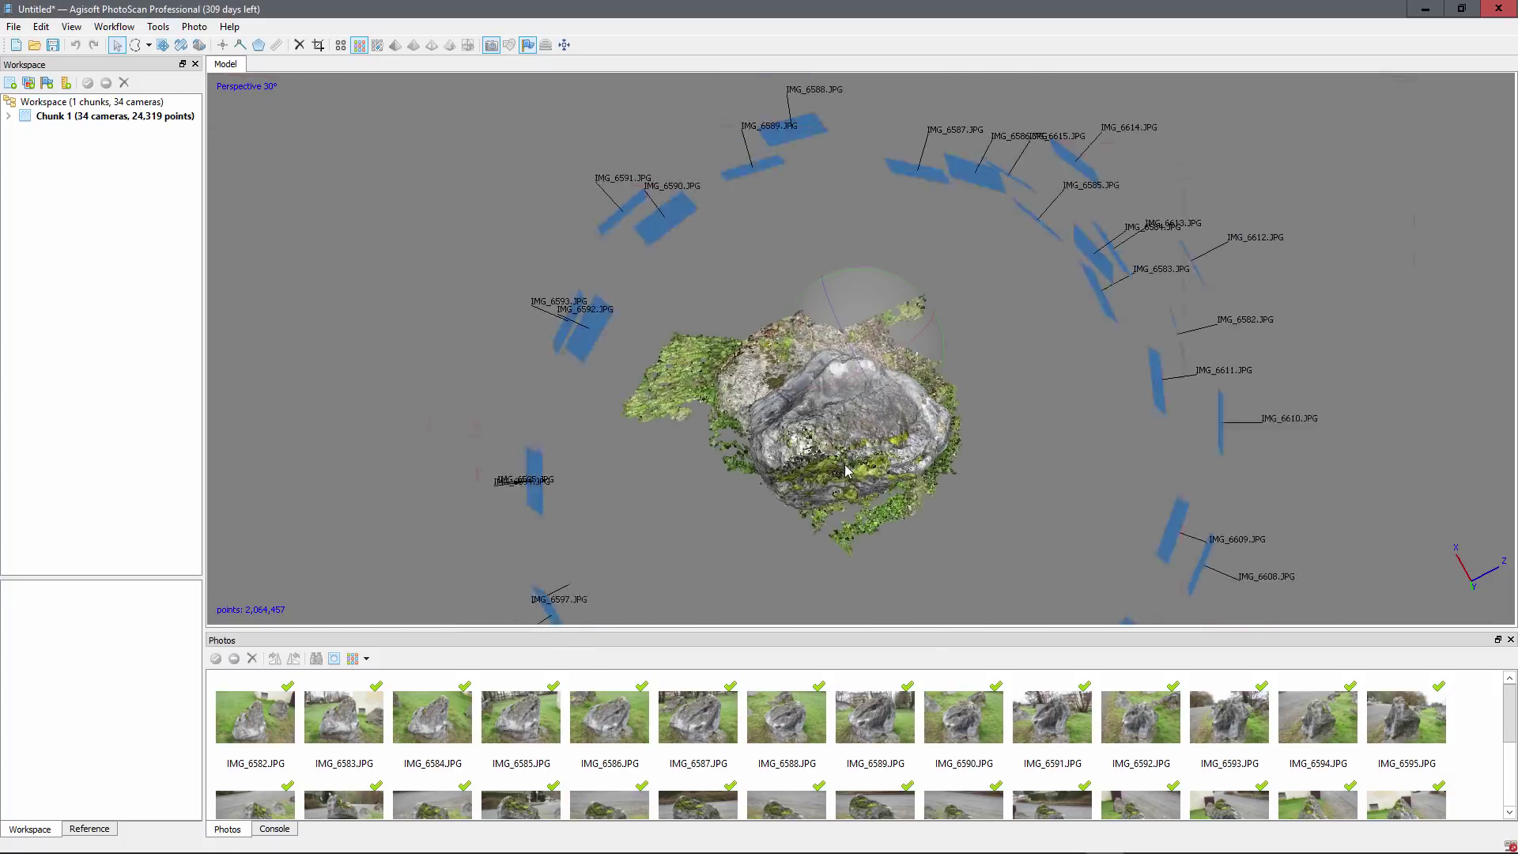
- Lasso the grassy ground points along the base below the rock's mossy face in the dense cloud and delete them
left_click_drag(800, 438, 913, 359)
left_click(135, 45)
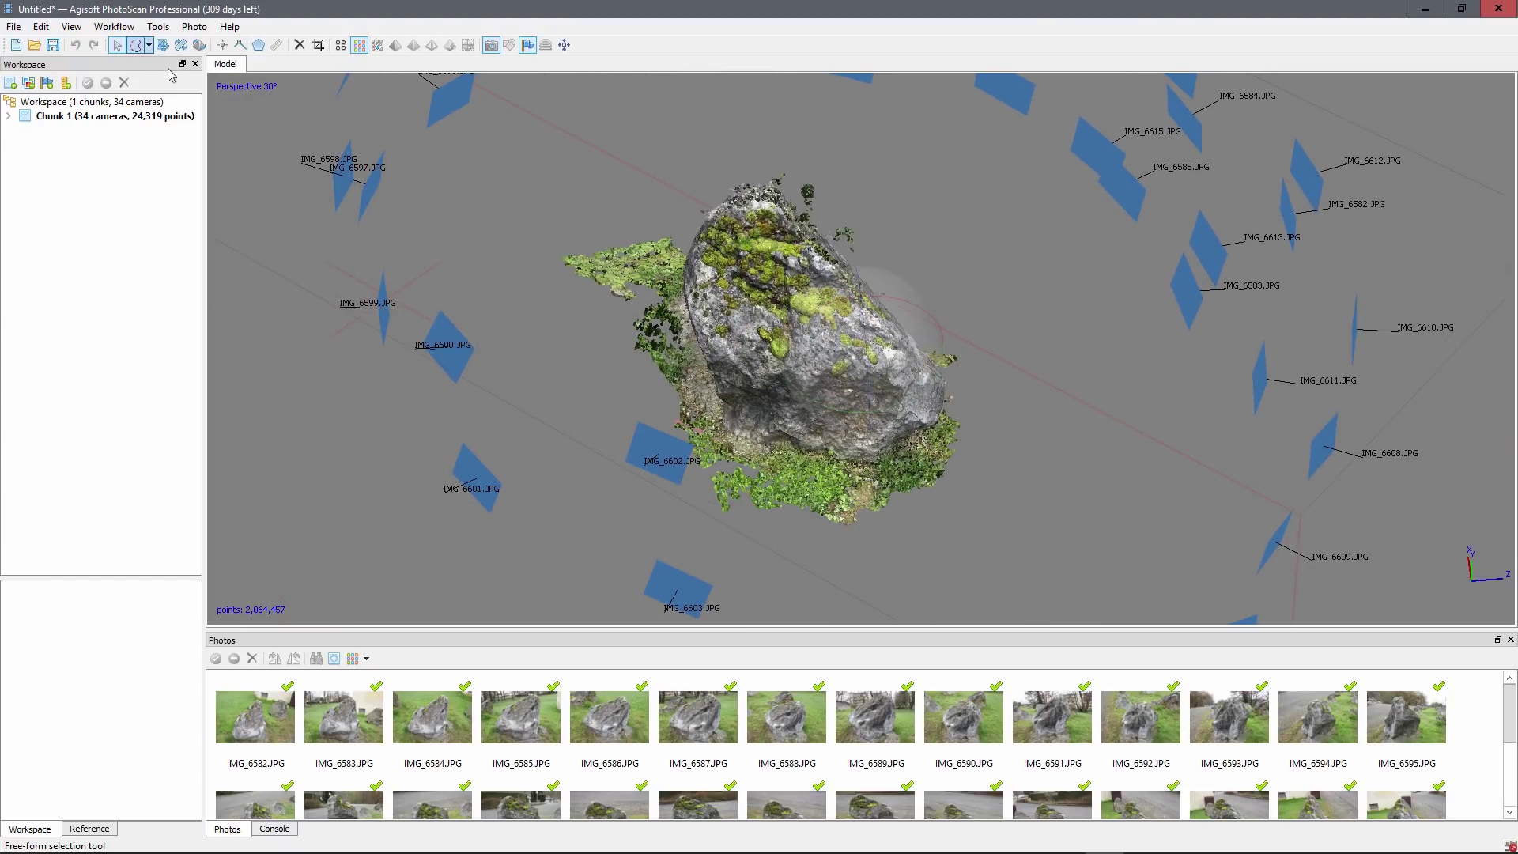
scroll(873, 538, "up", 2)
scroll(915, 537, "up", 1)
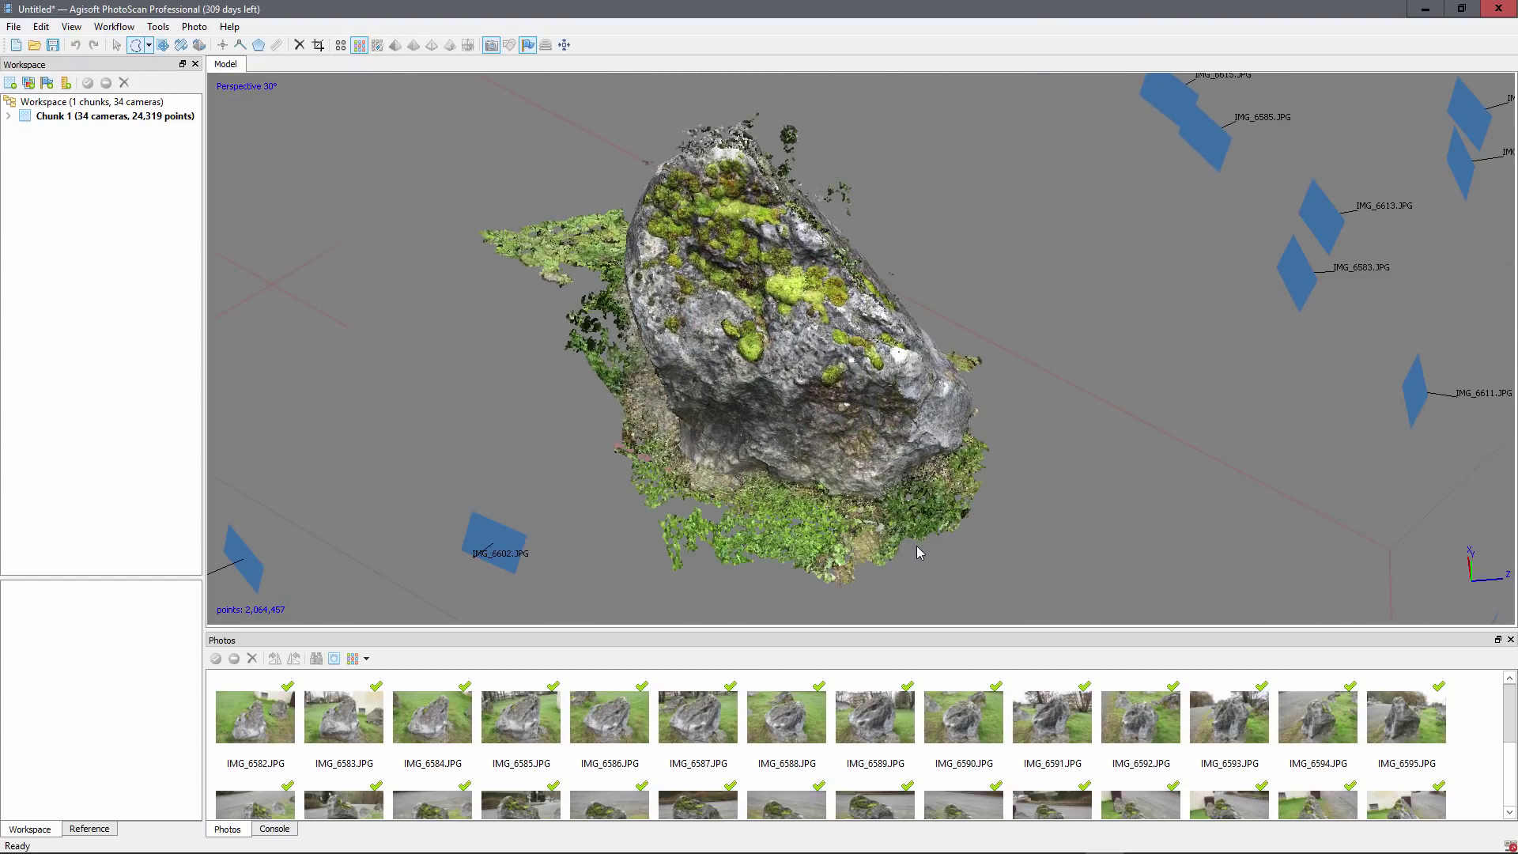
mouse_move(869, 504)
left_mouse_down()
mouse_move(680, 460)
mouse_move(586, 552)
mouse_move(899, 624)
left_mouse_up()
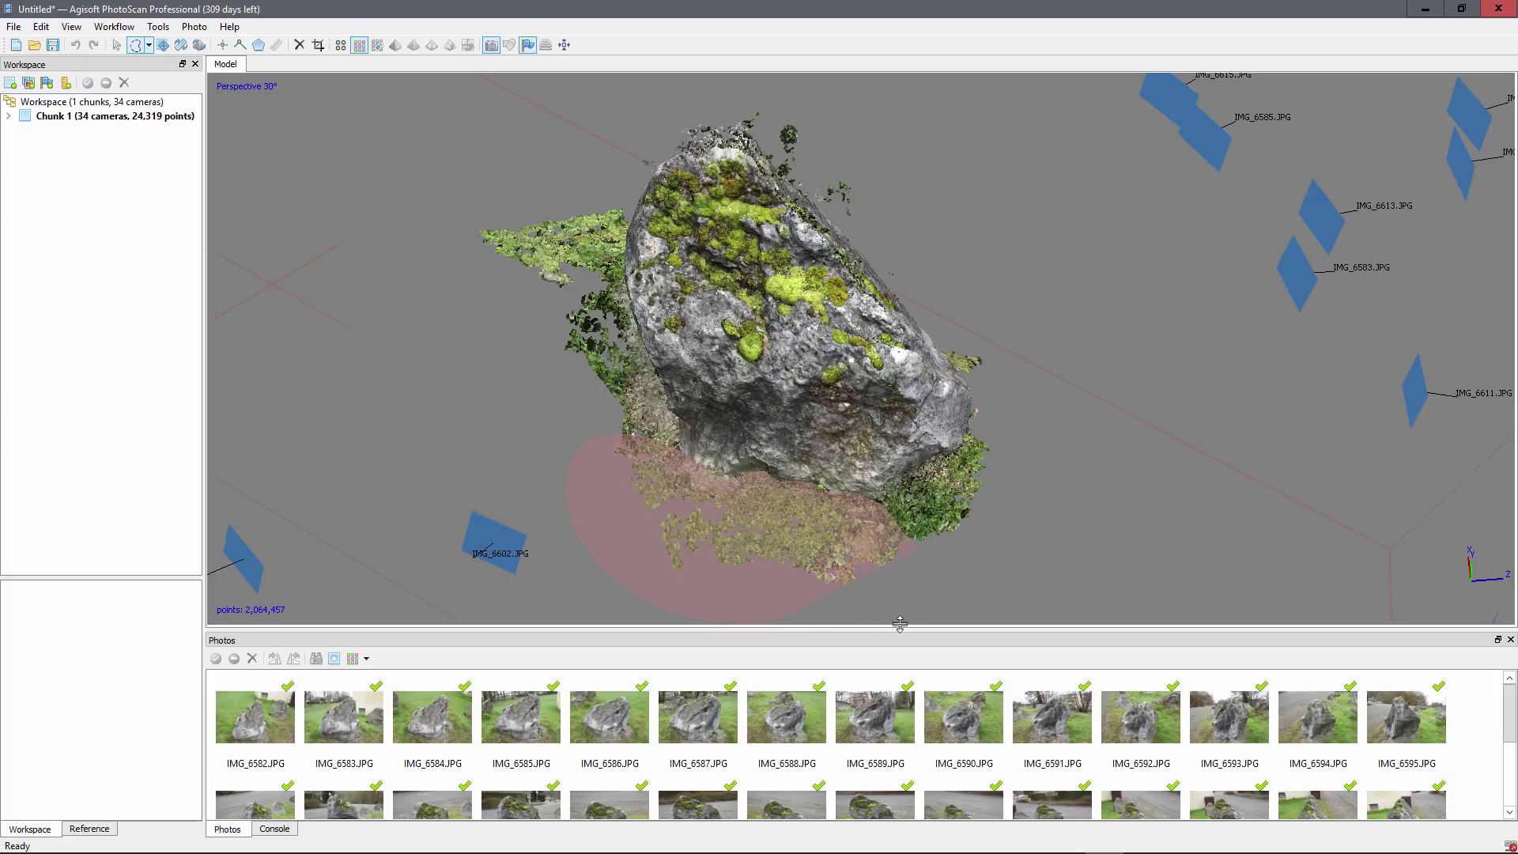
left_click_drag(966, 566, 952, 561)
key("Delete")
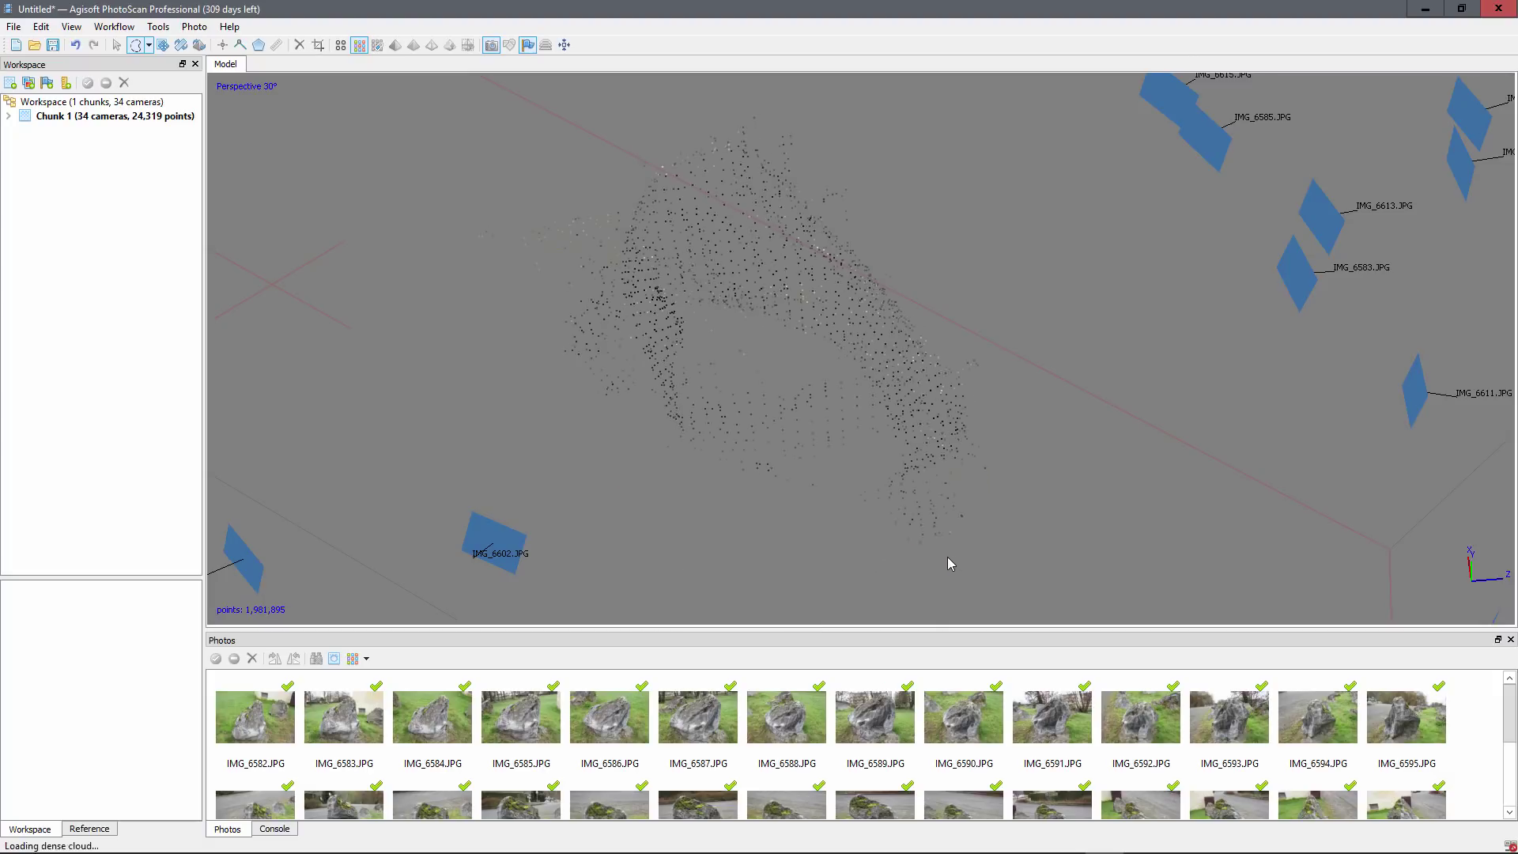
- Outline the grass and soil points around the rock's base on the side facing IMG_6611 and delete them
left_click(118, 46)
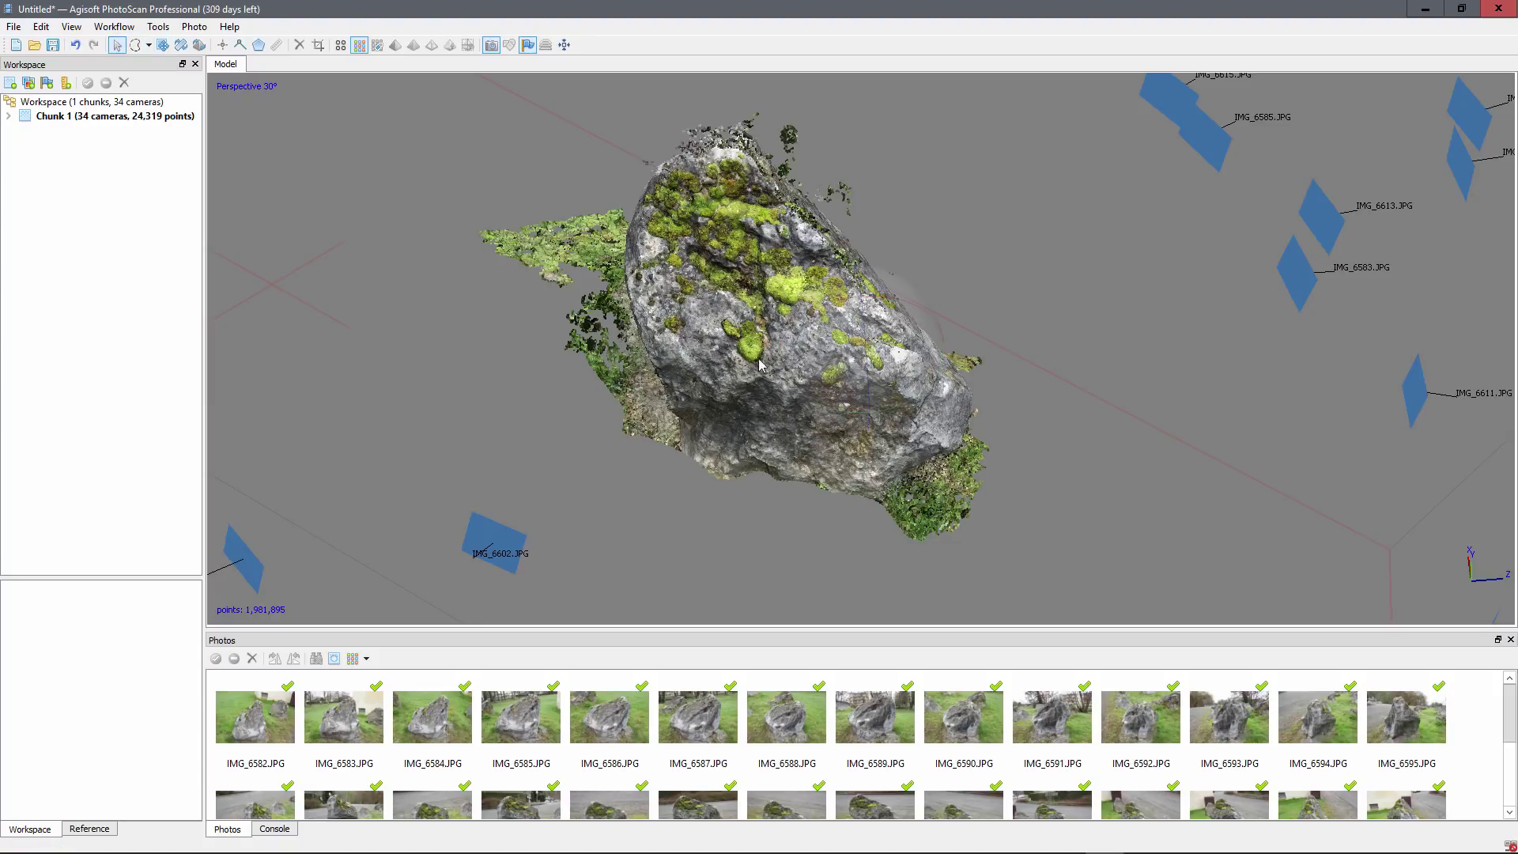
left_click_drag(1025, 530, 817, 403)
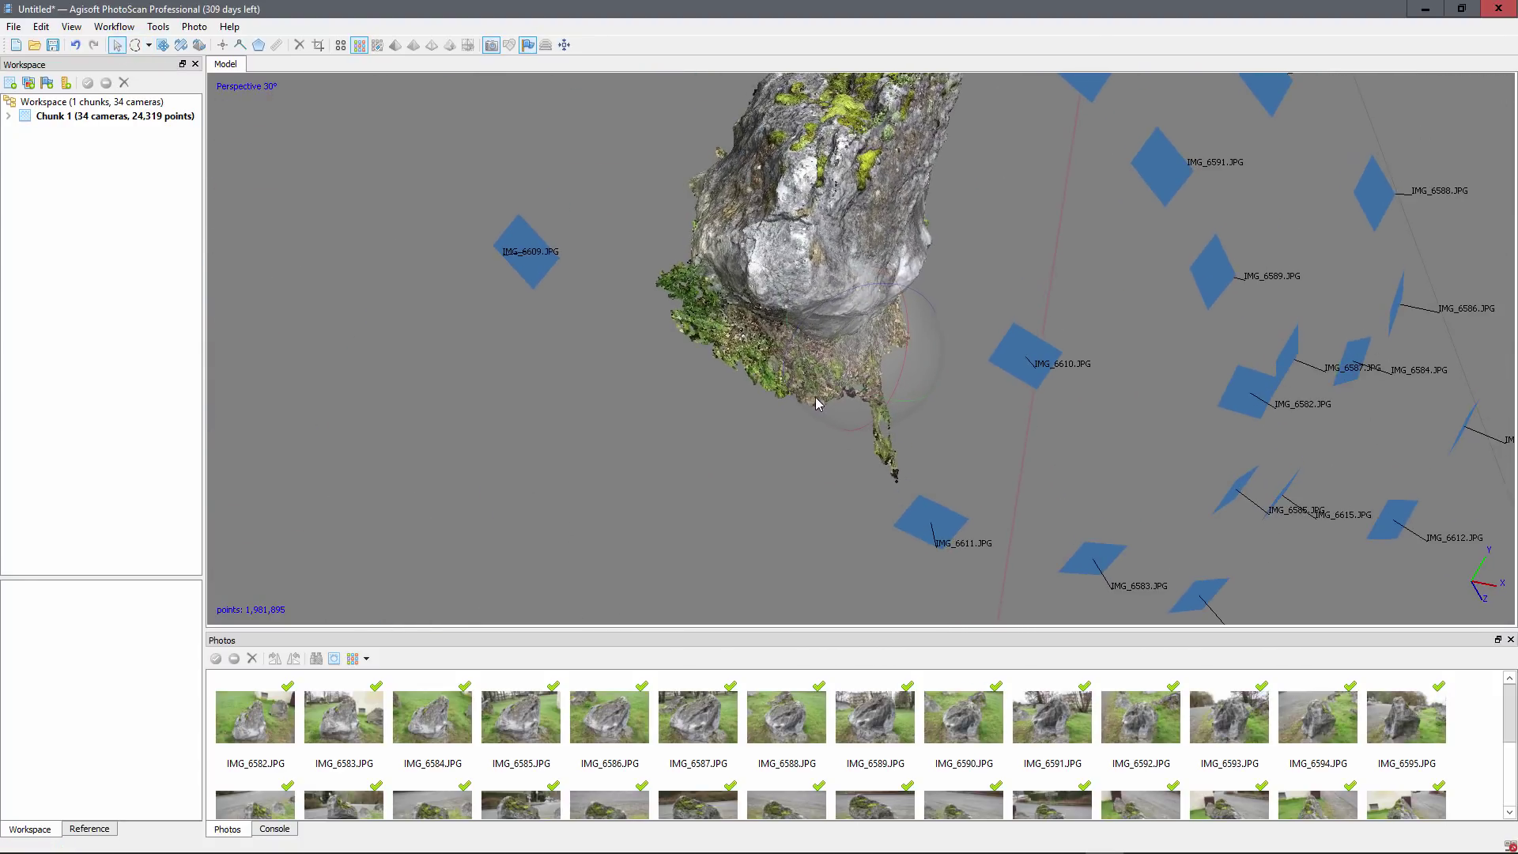
left_click(136, 45)
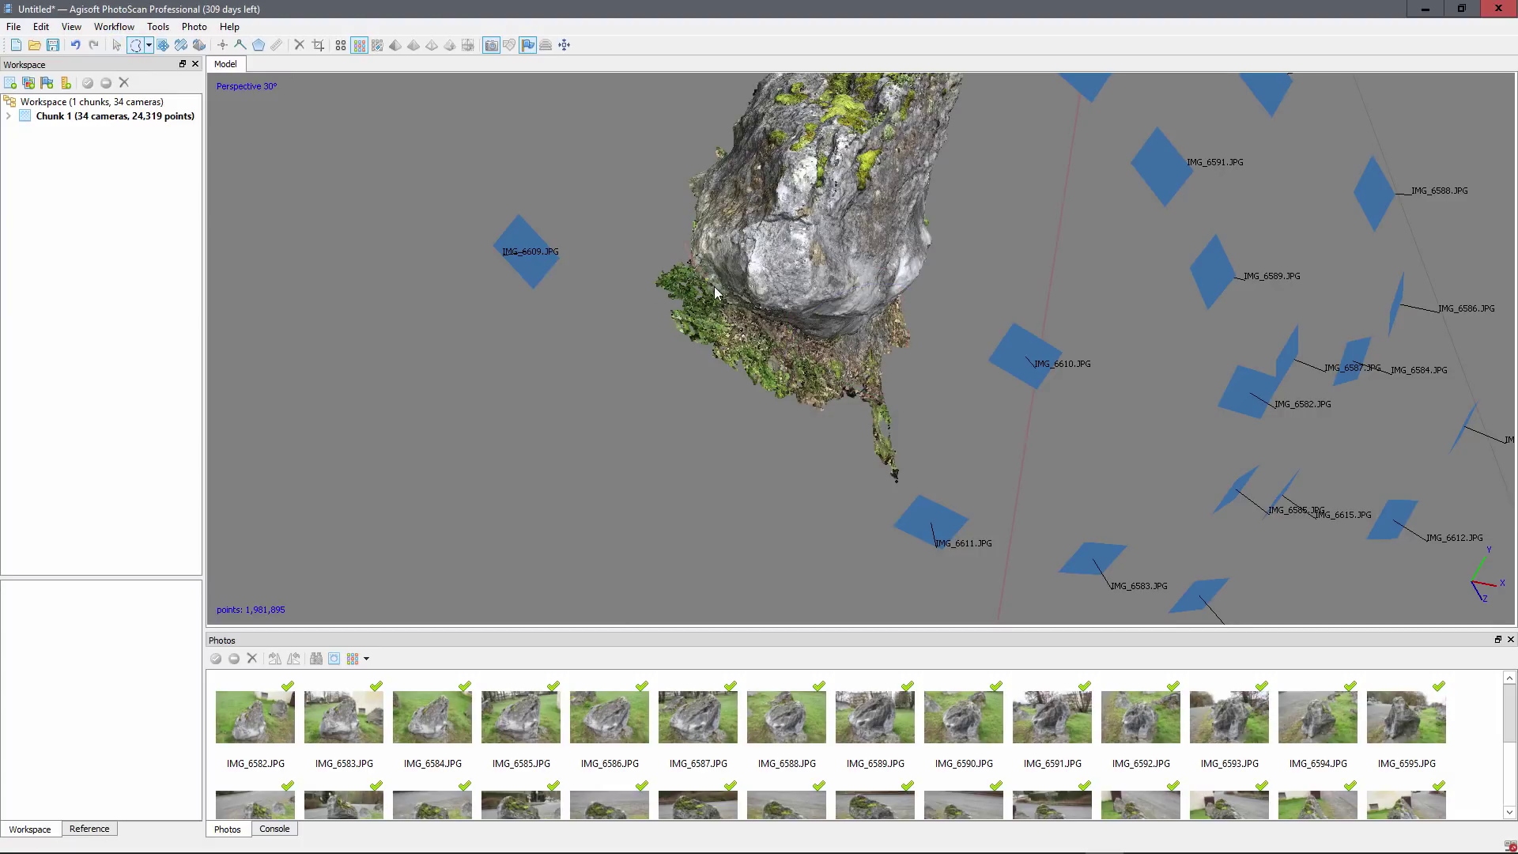
mouse_move(728, 305)
left_mouse_down()
mouse_move(884, 354)
mouse_move(874, 621)
mouse_move(420, 400)
mouse_move(533, 278)
mouse_move(569, 324)
left_mouse_up()
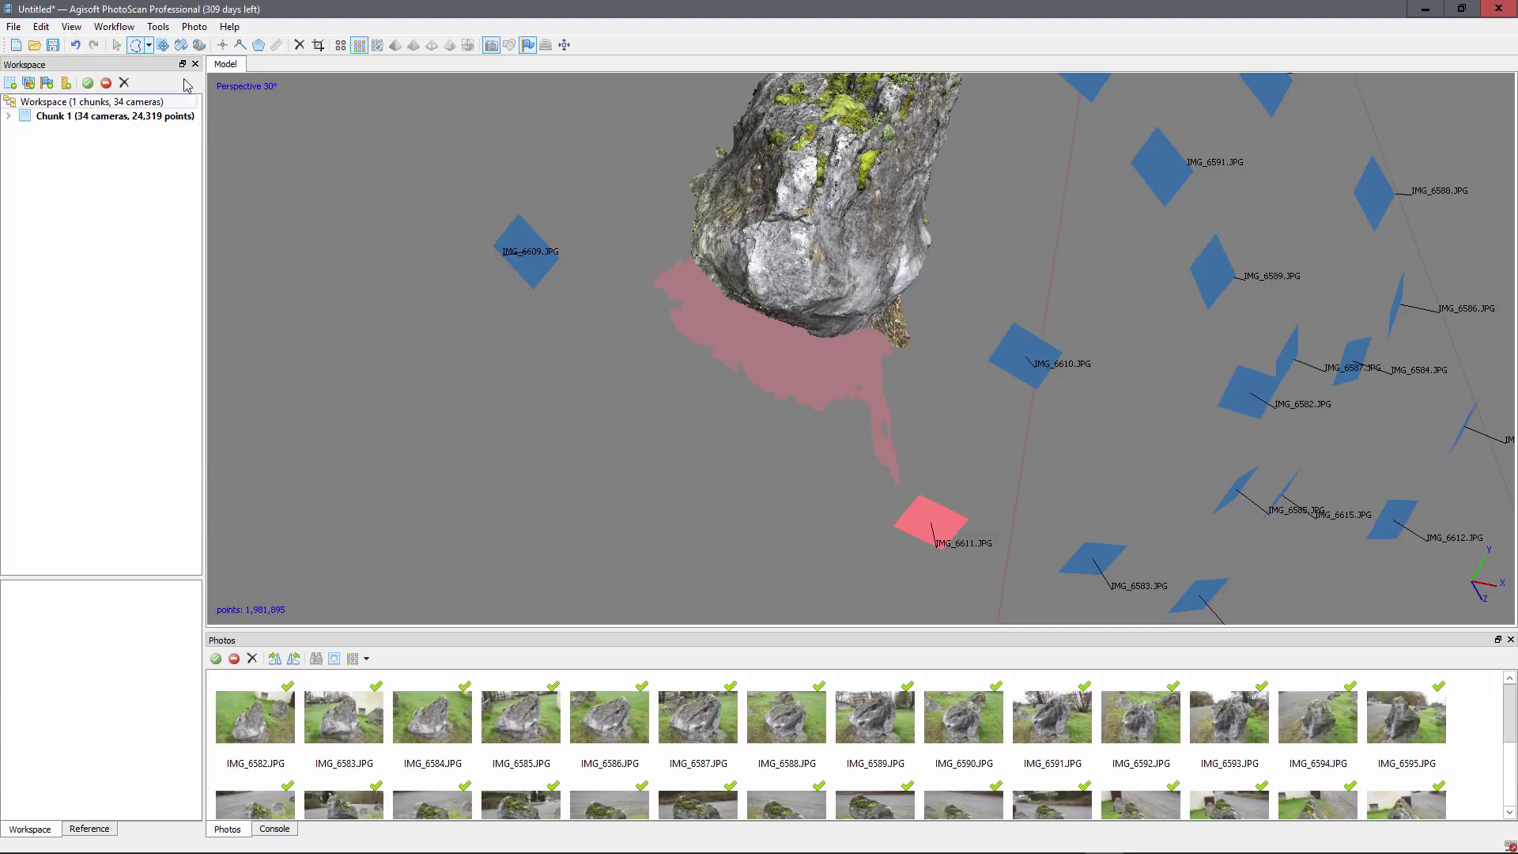
key("Delete")
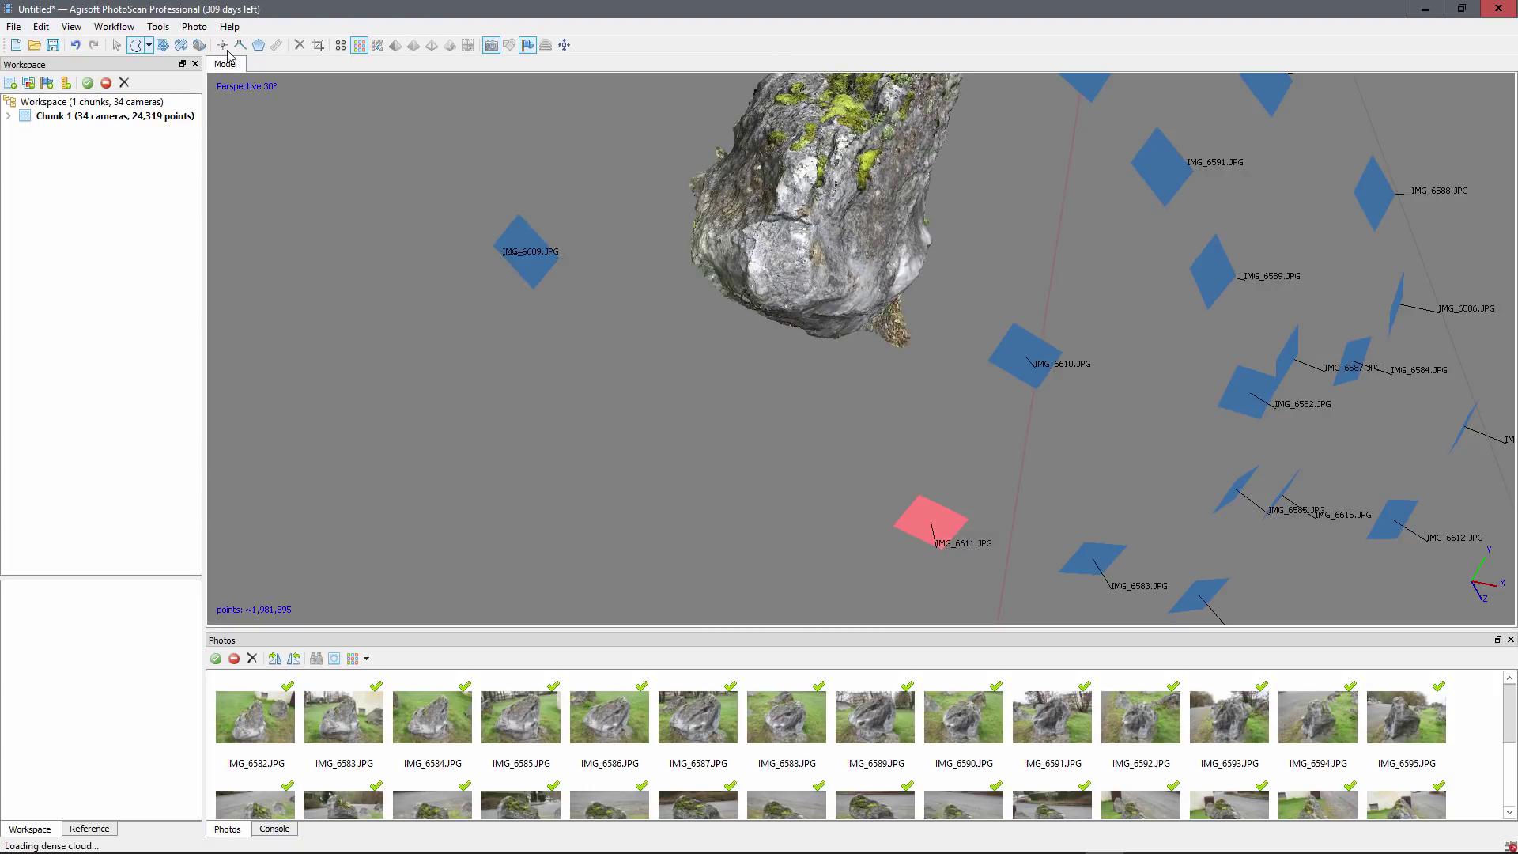
- Lasso the large patch of gravel, grass and foliage beside the rock's base near IMG_6590 and delete it
left_click(118, 47)
left_click_drag(638, 322, 814, 376)
left_click(138, 46)
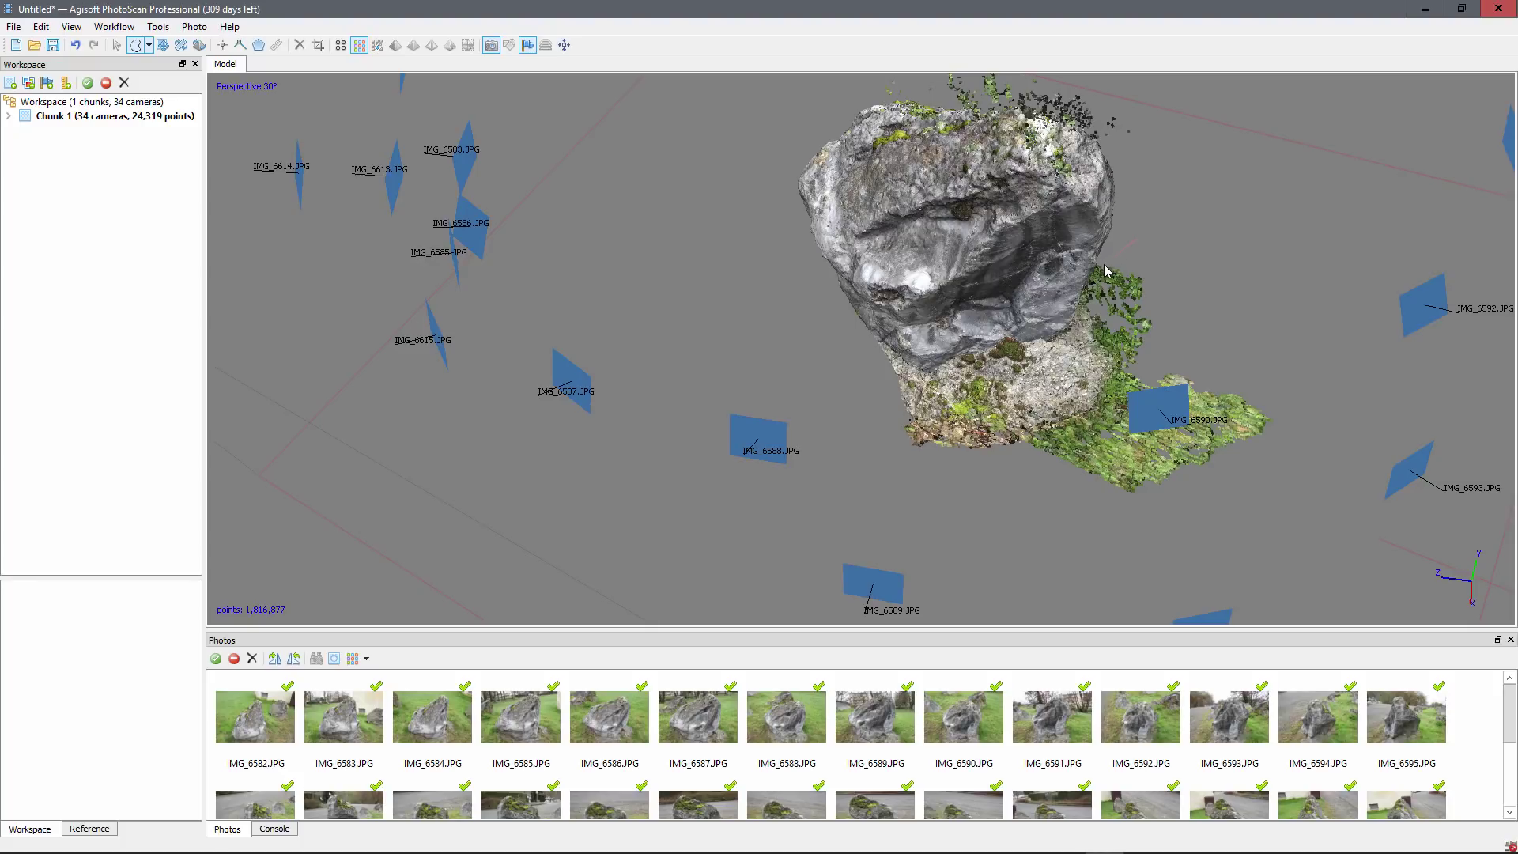
mouse_move(1094, 277)
left_mouse_down()
mouse_move(1059, 343)
mouse_move(913, 370)
mouse_move(878, 336)
mouse_move(898, 506)
mouse_move(1106, 474)
mouse_move(1345, 410)
mouse_move(1270, 250)
mouse_move(1101, 445)
left_mouse_up()
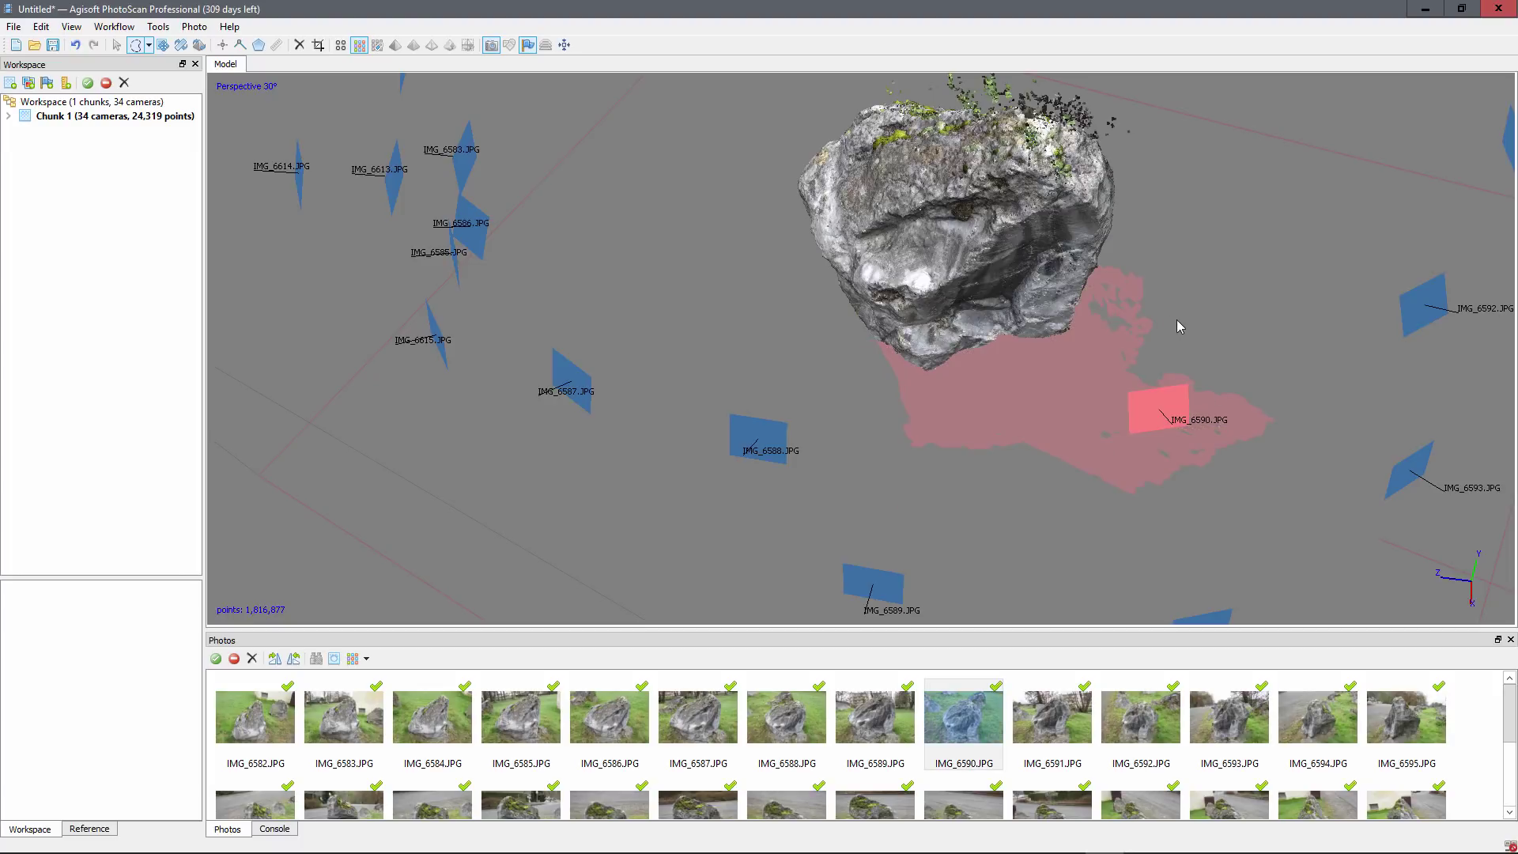
key("Delete")
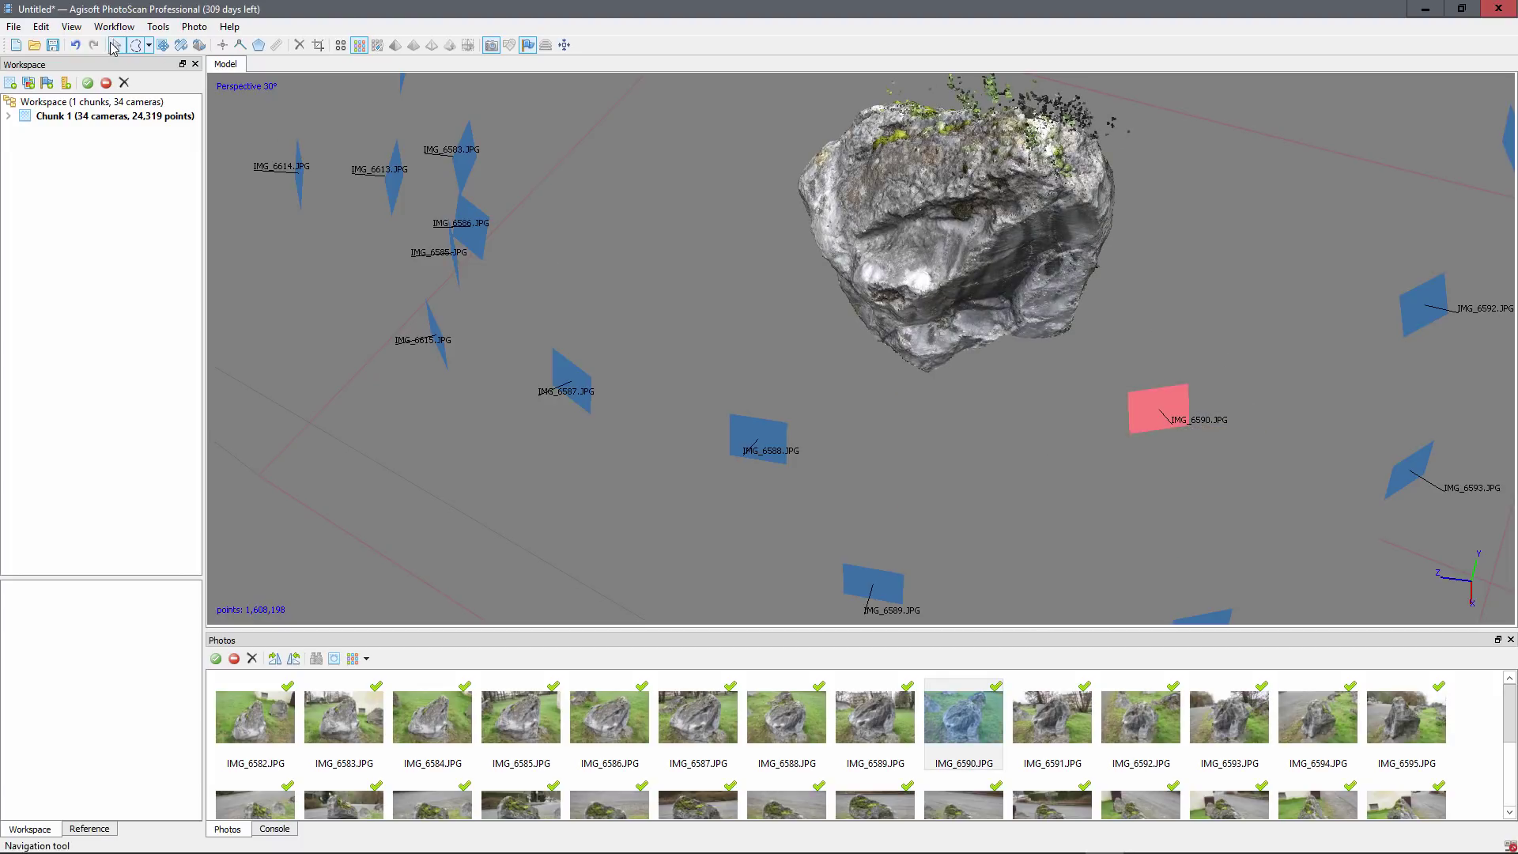
- Select the remaining strip of gravelly ground beneath the rock's dark overhang and delete it
left_click(115, 45)
left_click_drag(1179, 381, 840, 405)
scroll(950, 429, "up", 2)
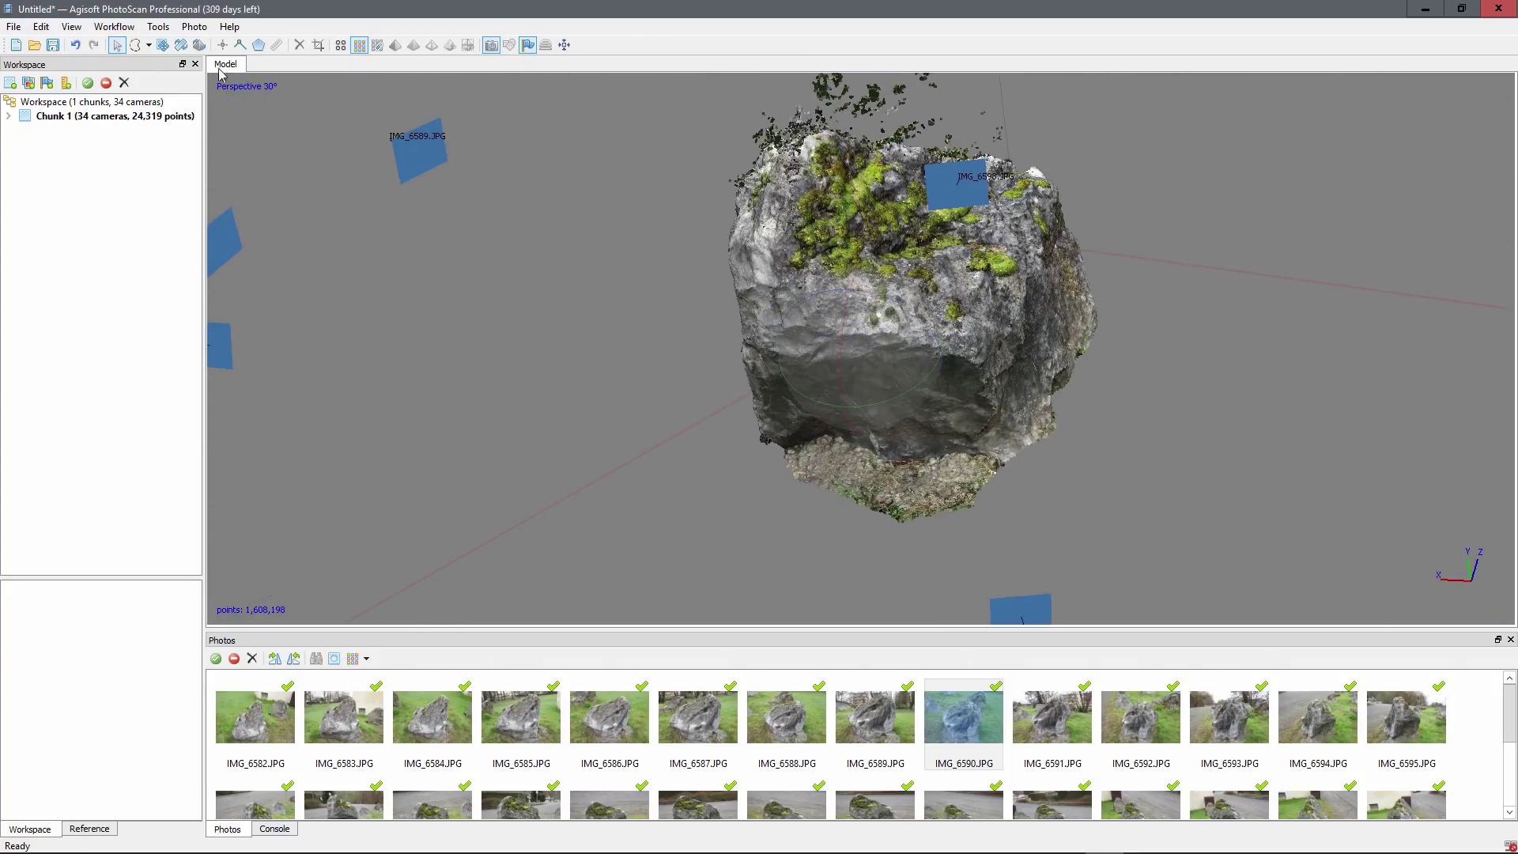
left_click(136, 45)
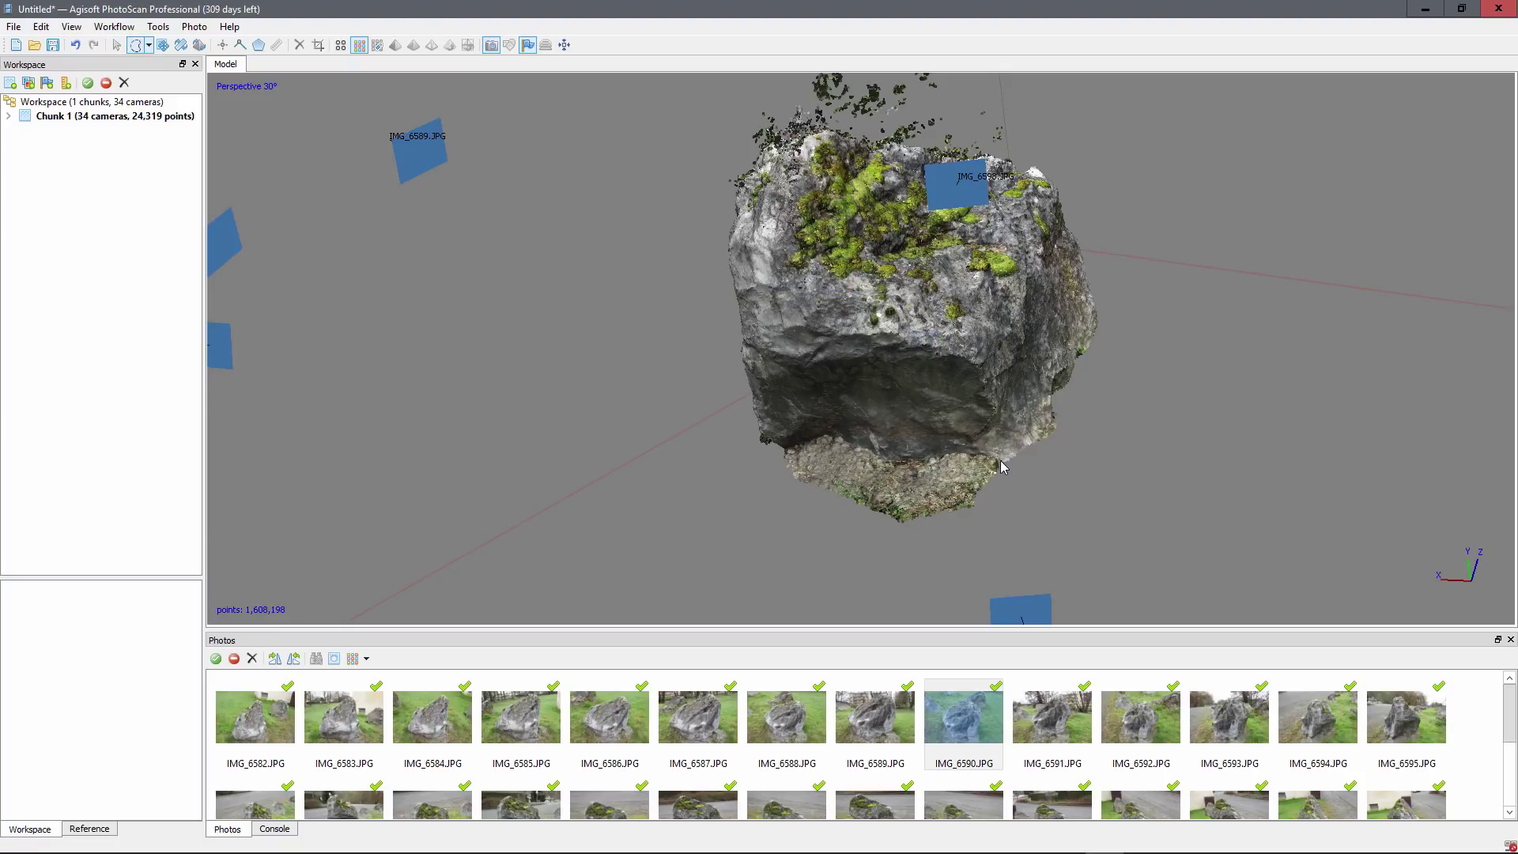
mouse_move(984, 459)
left_mouse_down()
mouse_move(891, 466)
mouse_move(843, 444)
mouse_move(756, 484)
mouse_move(1016, 564)
mouse_move(1126, 480)
left_mouse_up()
key("Delete")
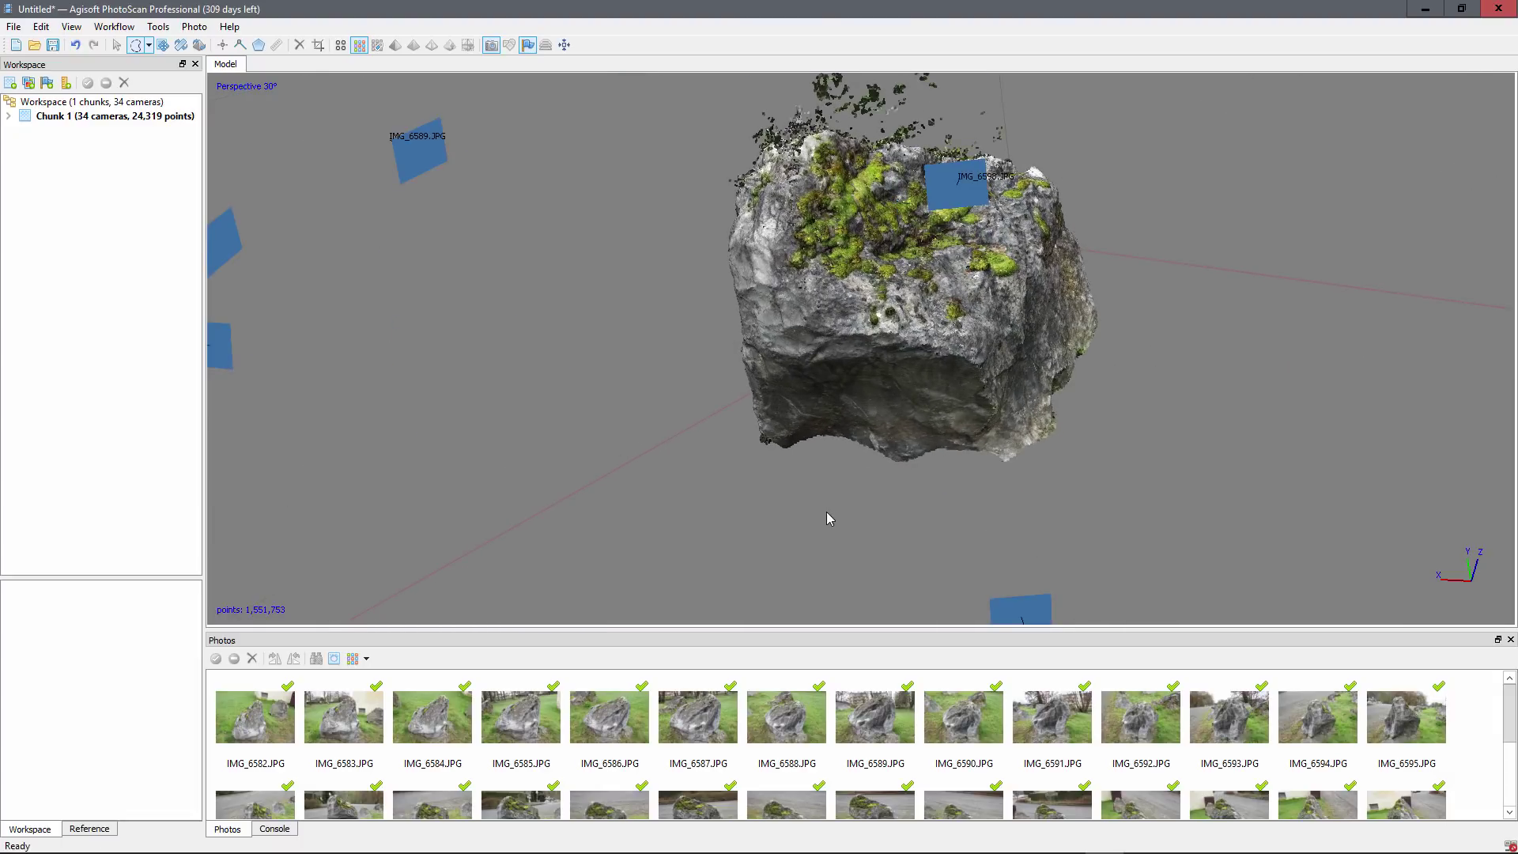
- Outline the stray leaf and branch points floating above the rock's upper edge and delete them
left_click(117, 45)
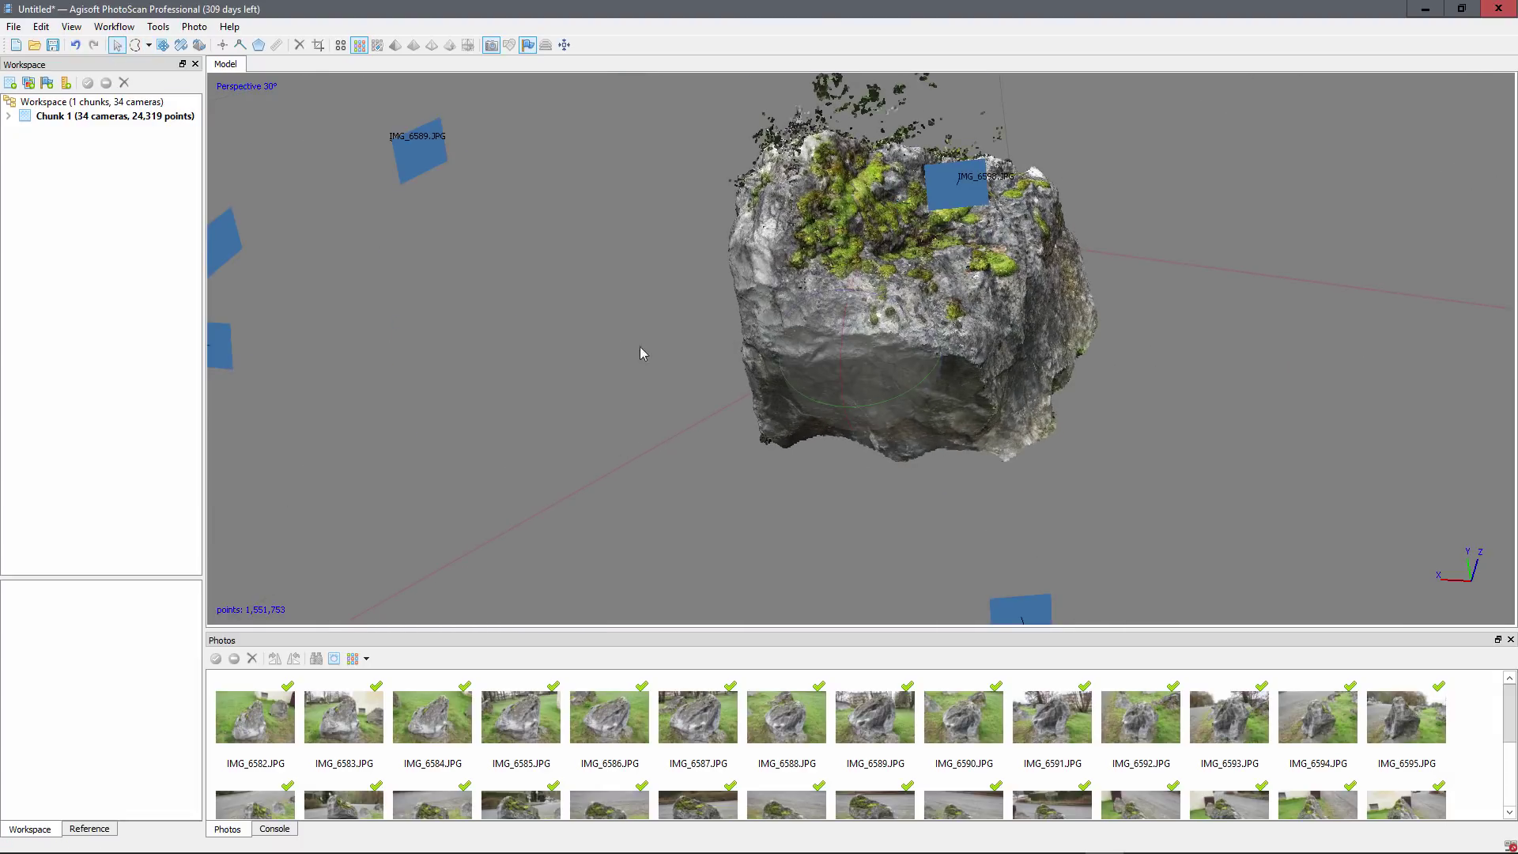
left_click_drag(640, 353, 918, 344)
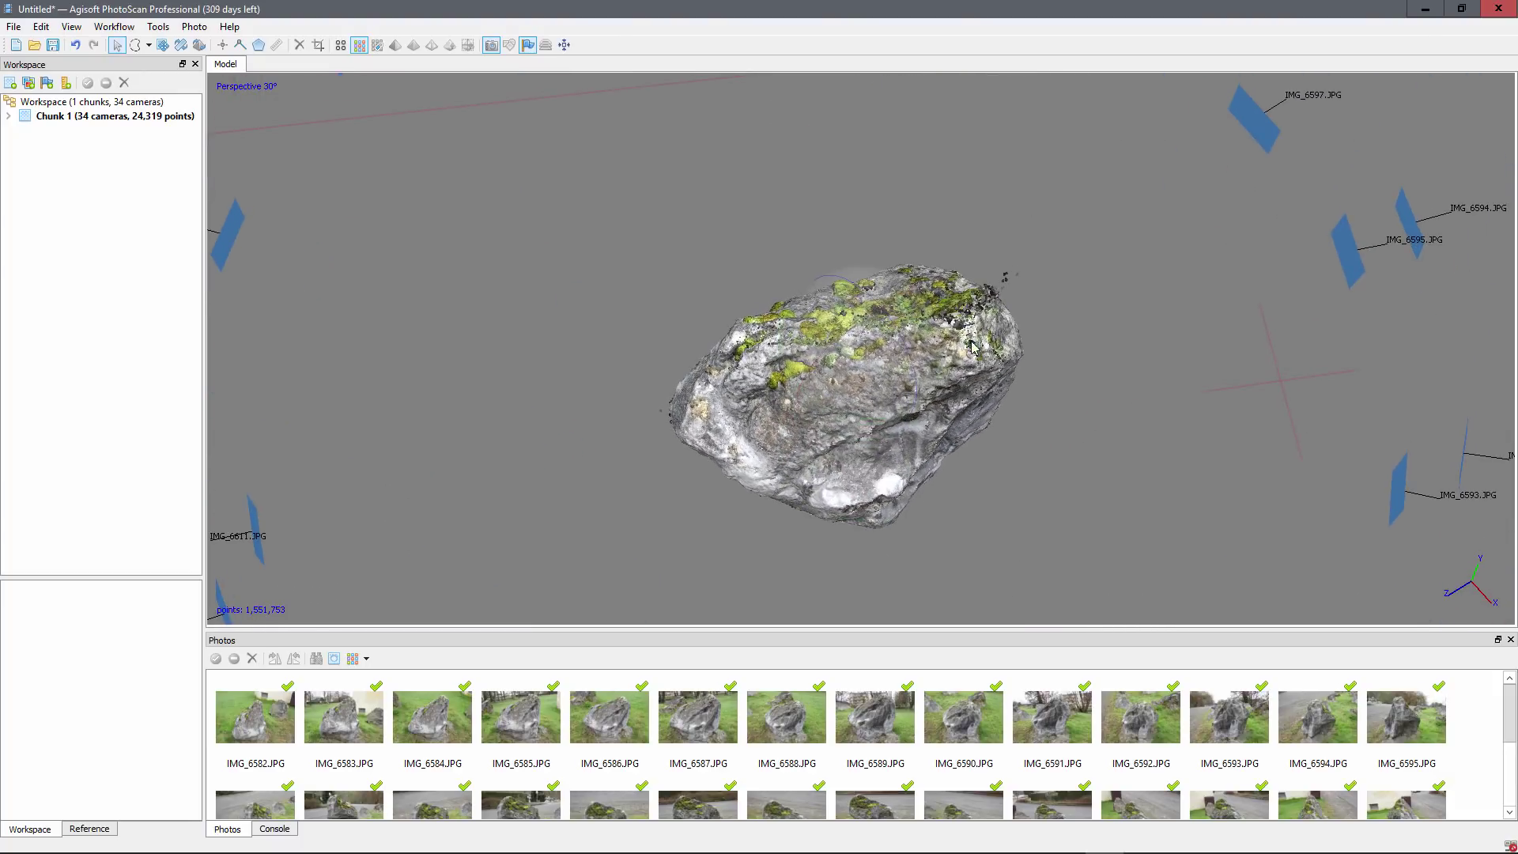
scroll(931, 355, "up", 2)
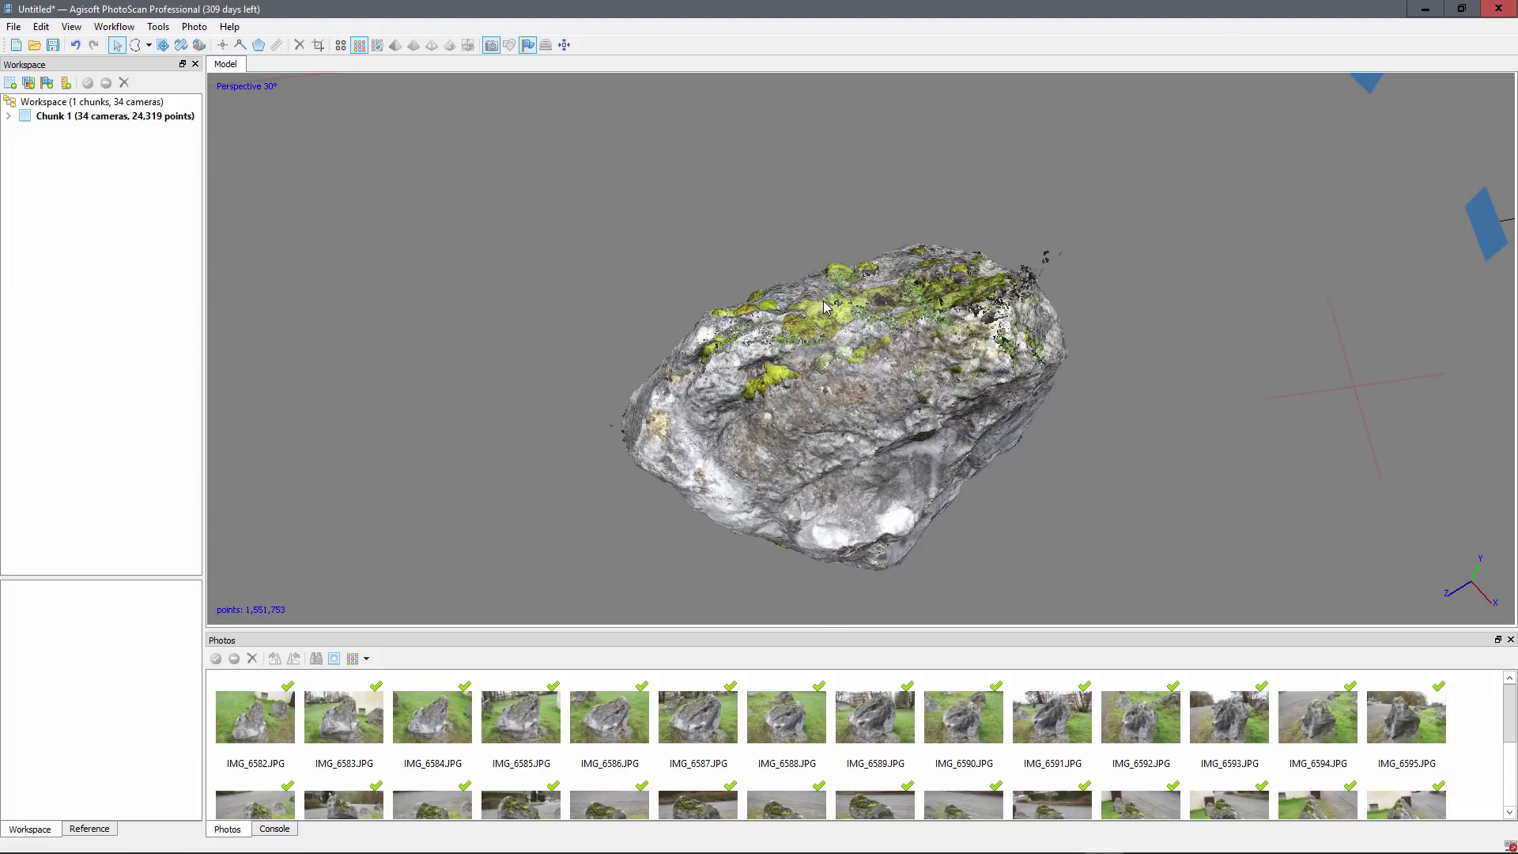
left_click_drag(825, 306, 813, 122)
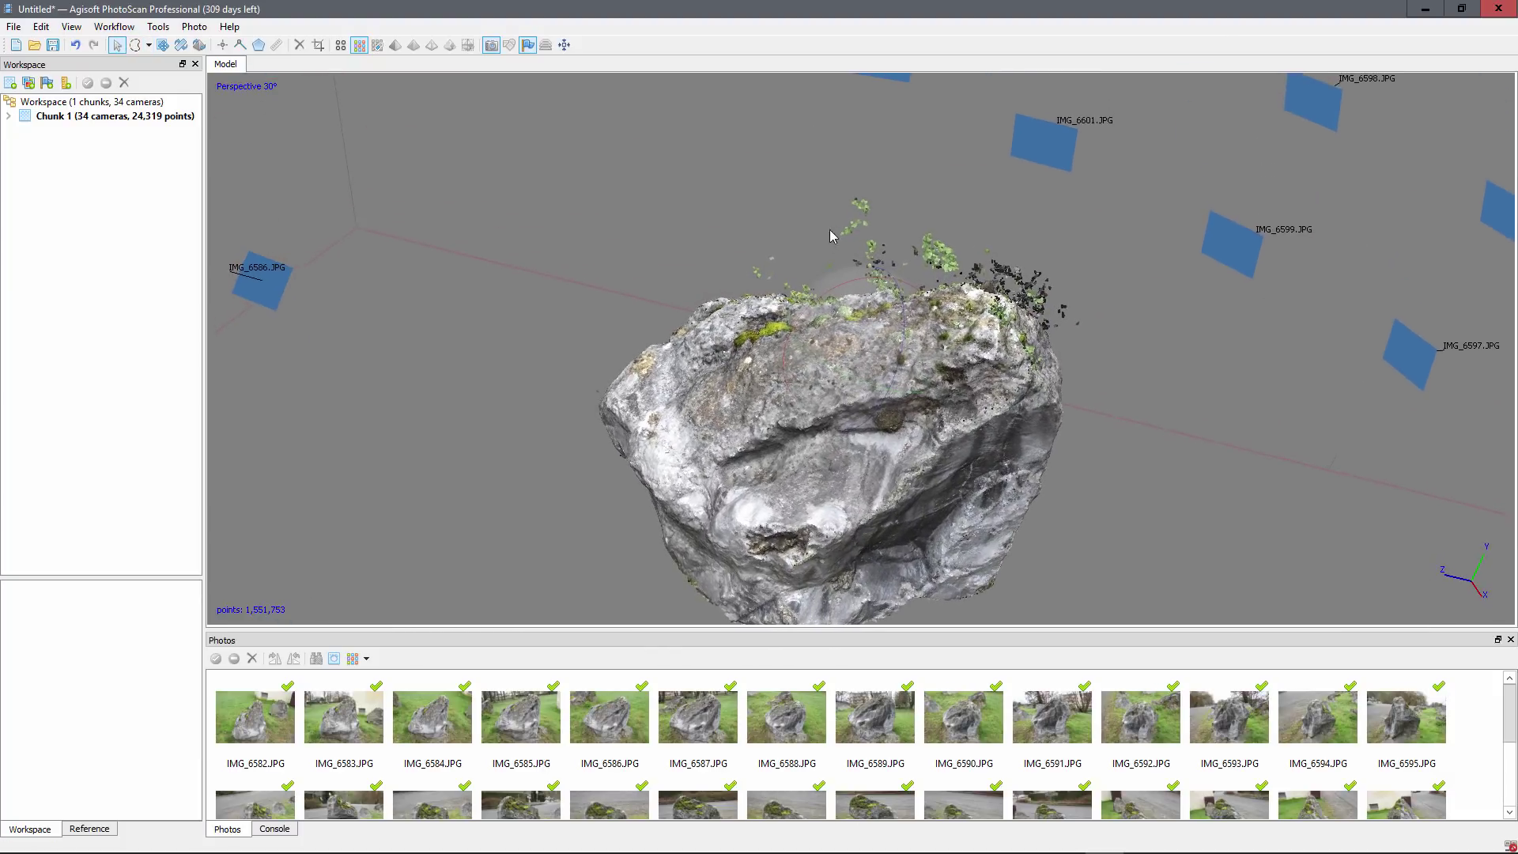
mouse_move(830, 231)
left_mouse_down()
mouse_move(830, 202)
mouse_move(845, 211)
left_mouse_up()
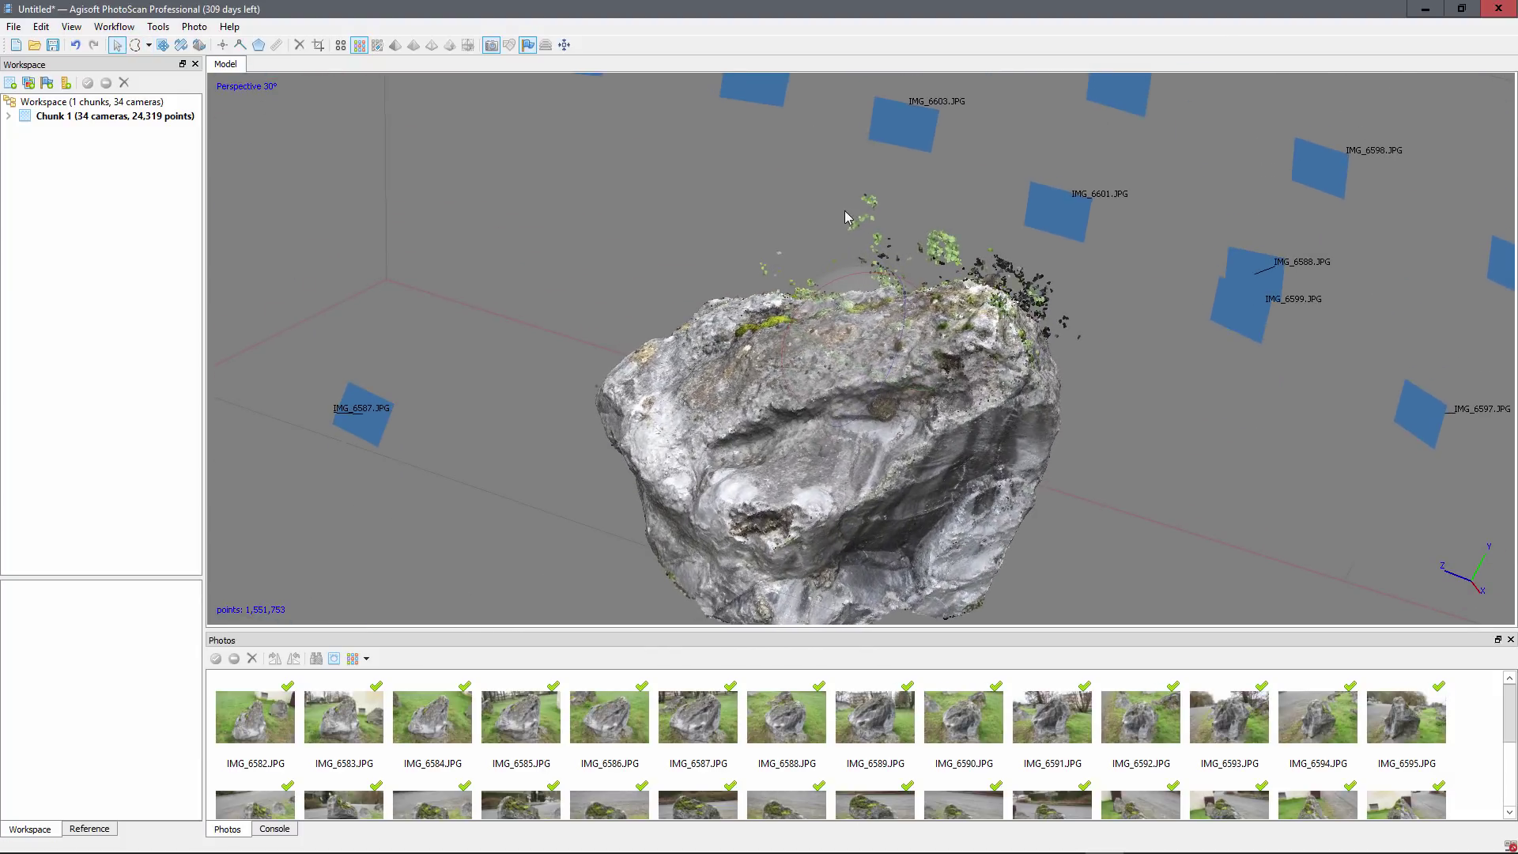
left_click(135, 45)
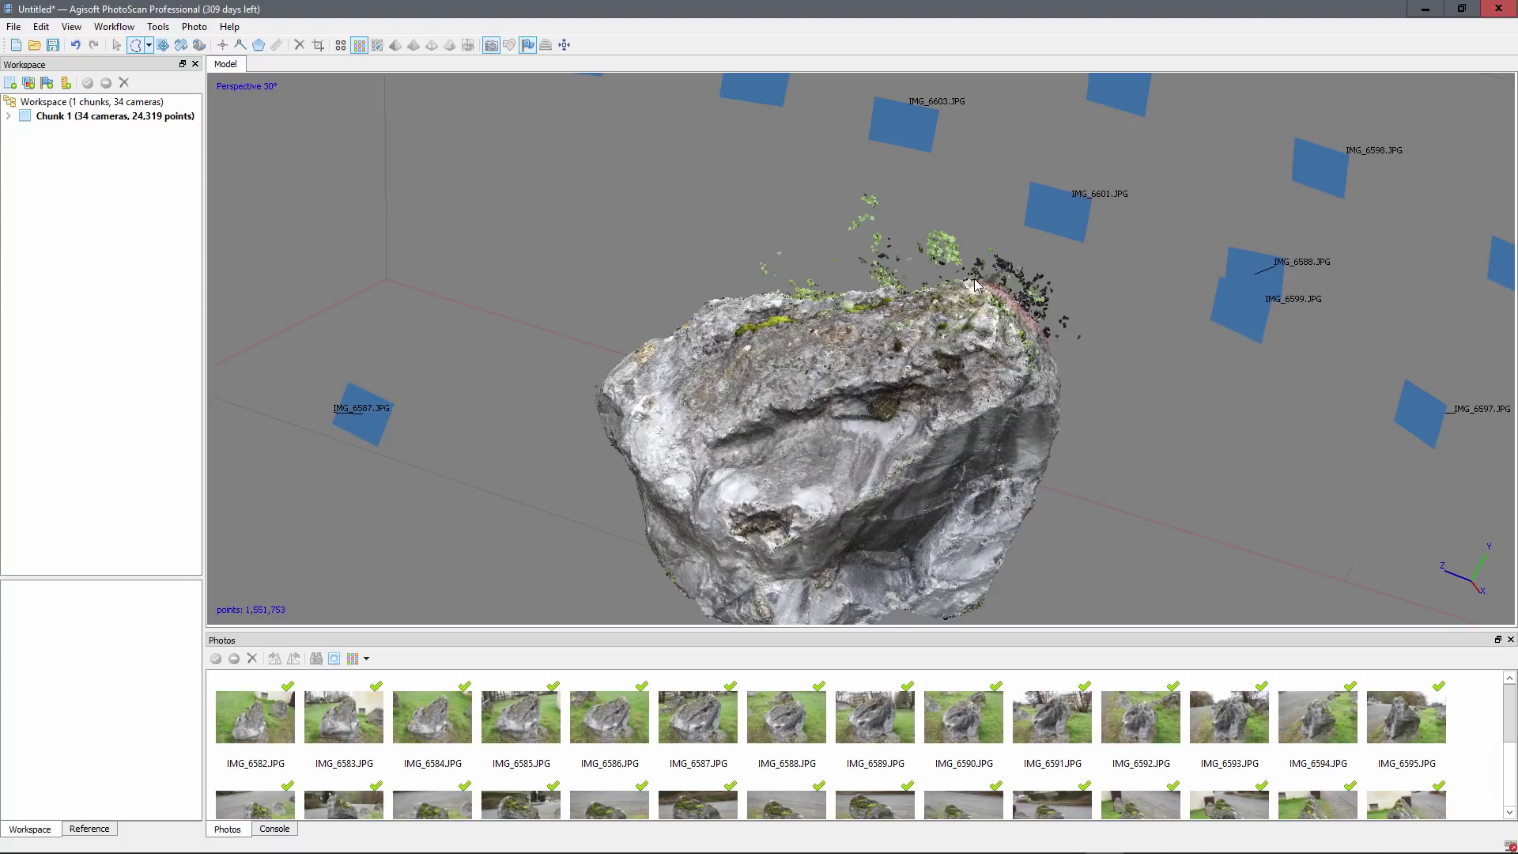
mouse_move(974, 282)
left_mouse_down()
mouse_move(798, 302)
mouse_move(719, 244)
mouse_move(840, 112)
mouse_move(1216, 298)
mouse_move(1199, 443)
mouse_move(1194, 427)
left_mouse_up()
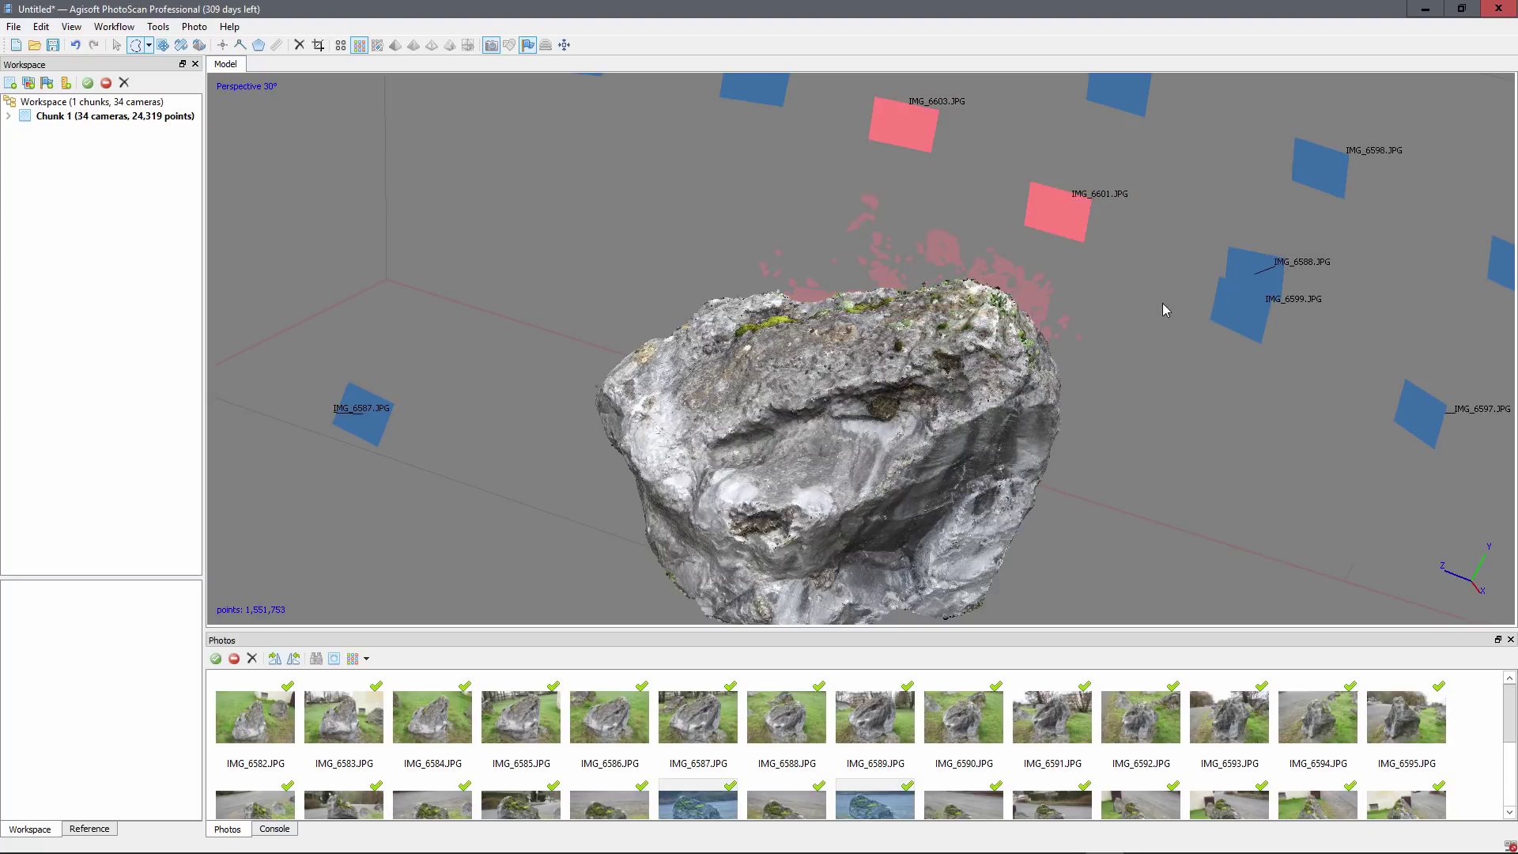
key("Delete")
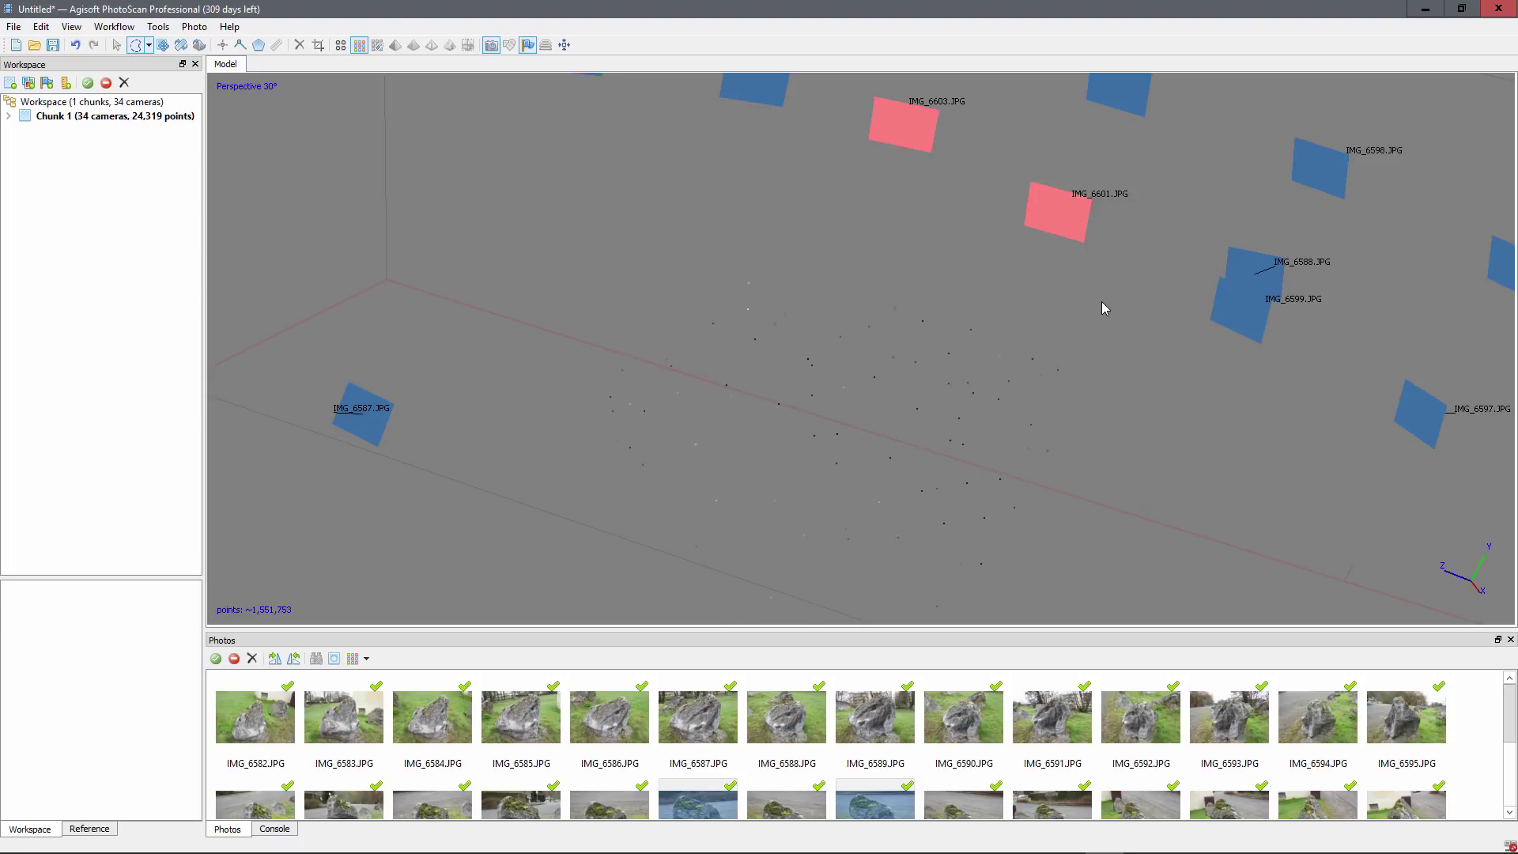
- Check the cleaned rock from its narrow side and delete the small stray points floating above its peak
scroll(798, 397, "down", 3)
scroll(797, 397, "up", 1)
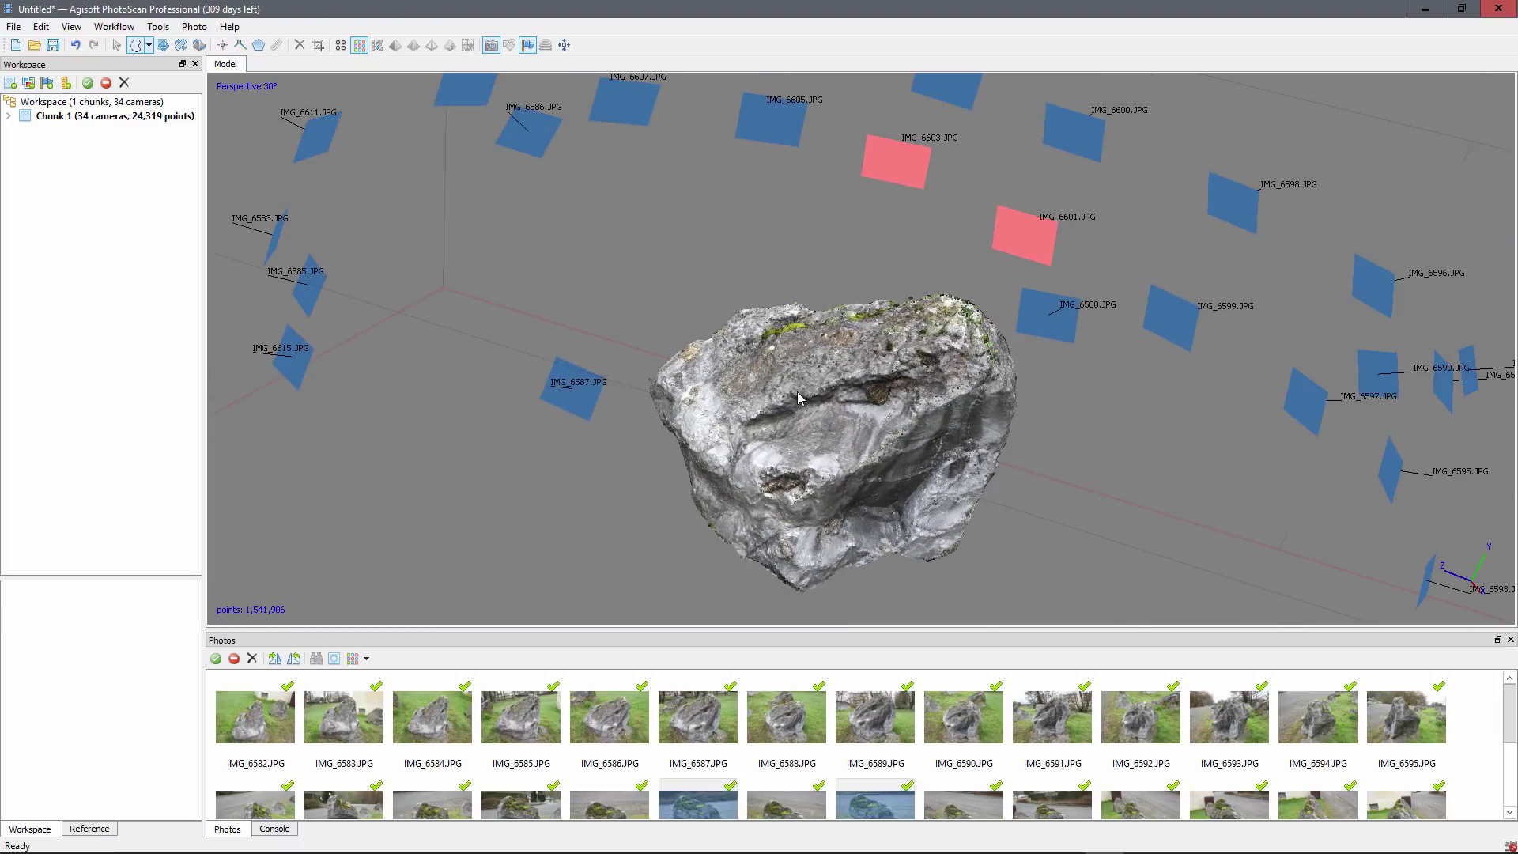
middle_click_drag(794, 413, 606, 425)
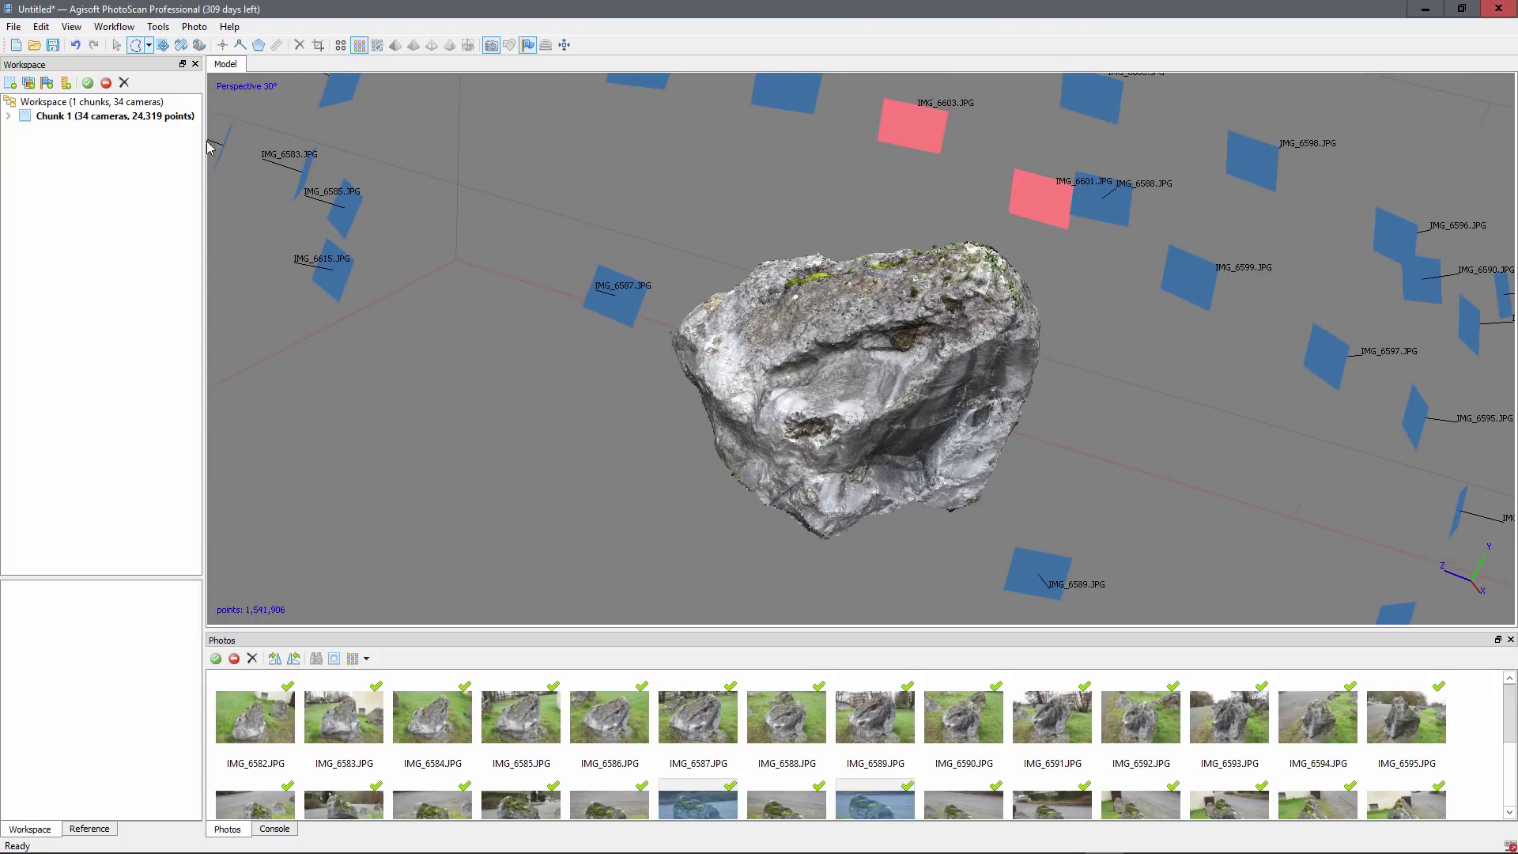
left_click(116, 45)
left_click_drag(664, 437, 857, 395)
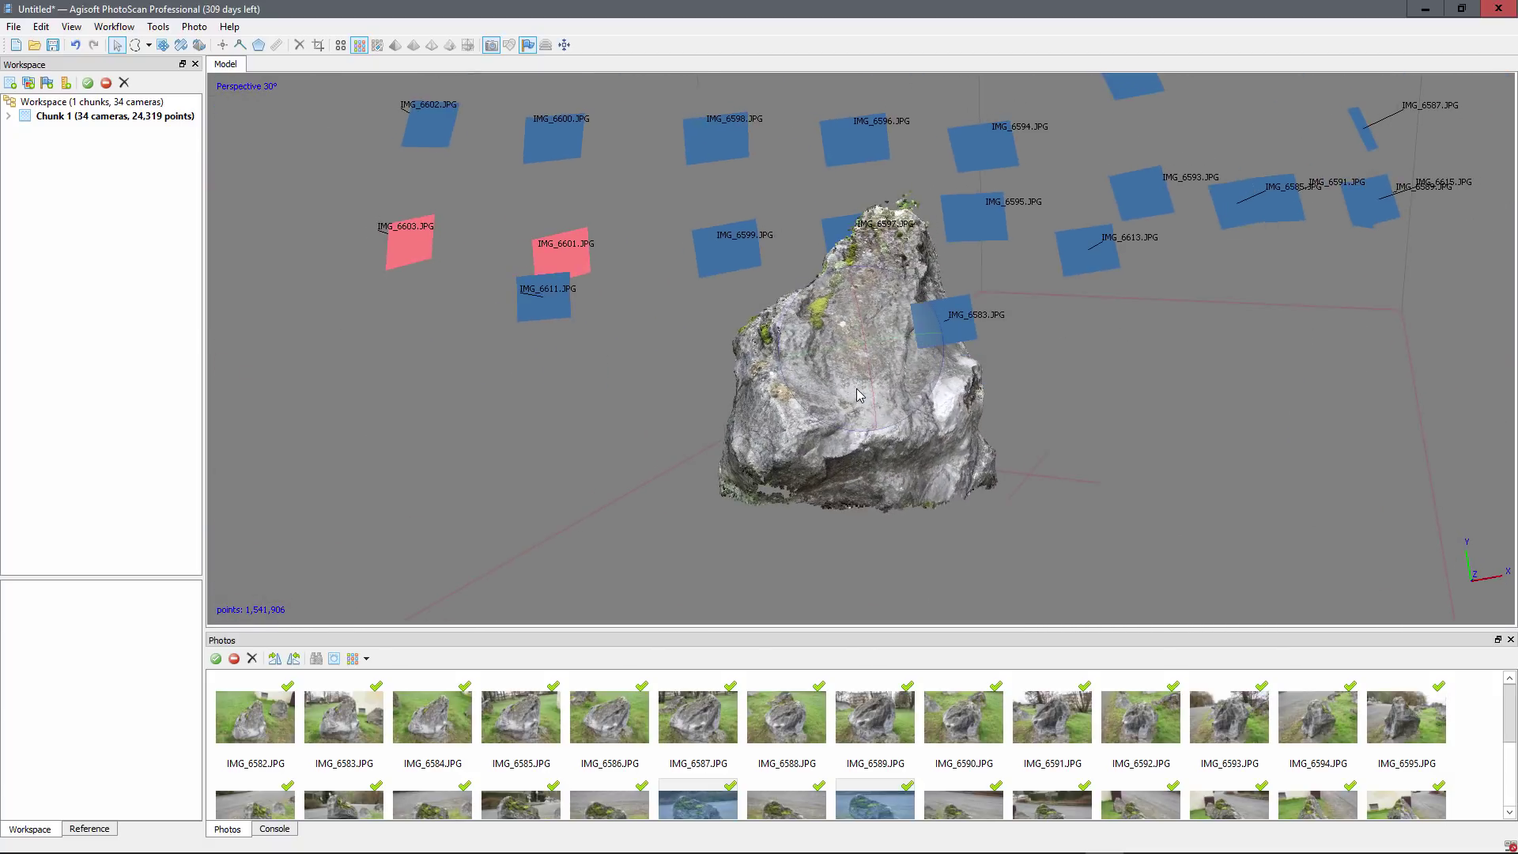
scroll(1024, 167, "up", 3)
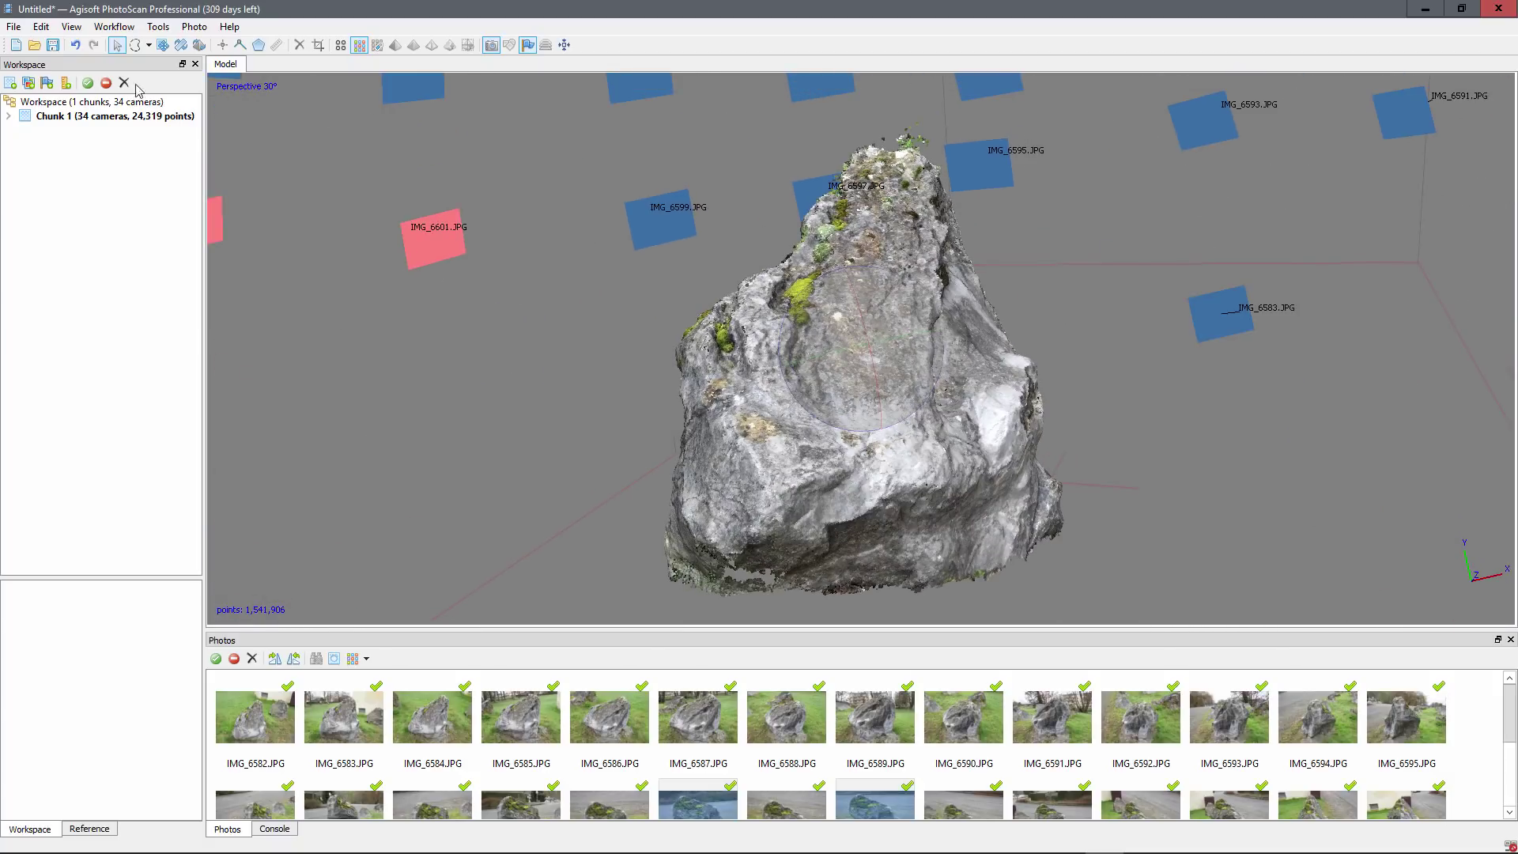
left_click(136, 45)
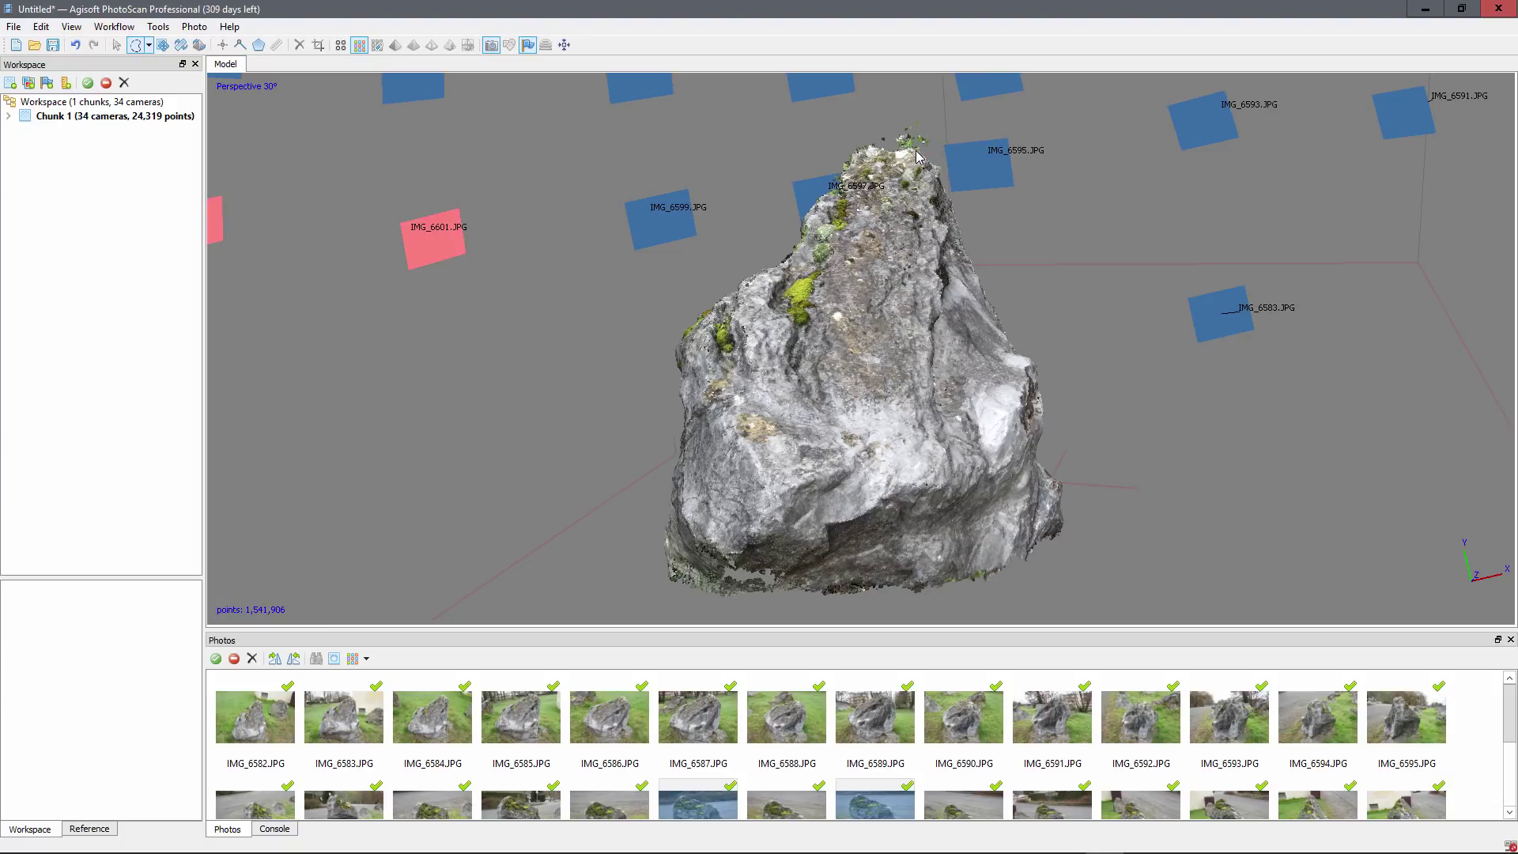
left_click_drag(877, 119, 1020, 164)
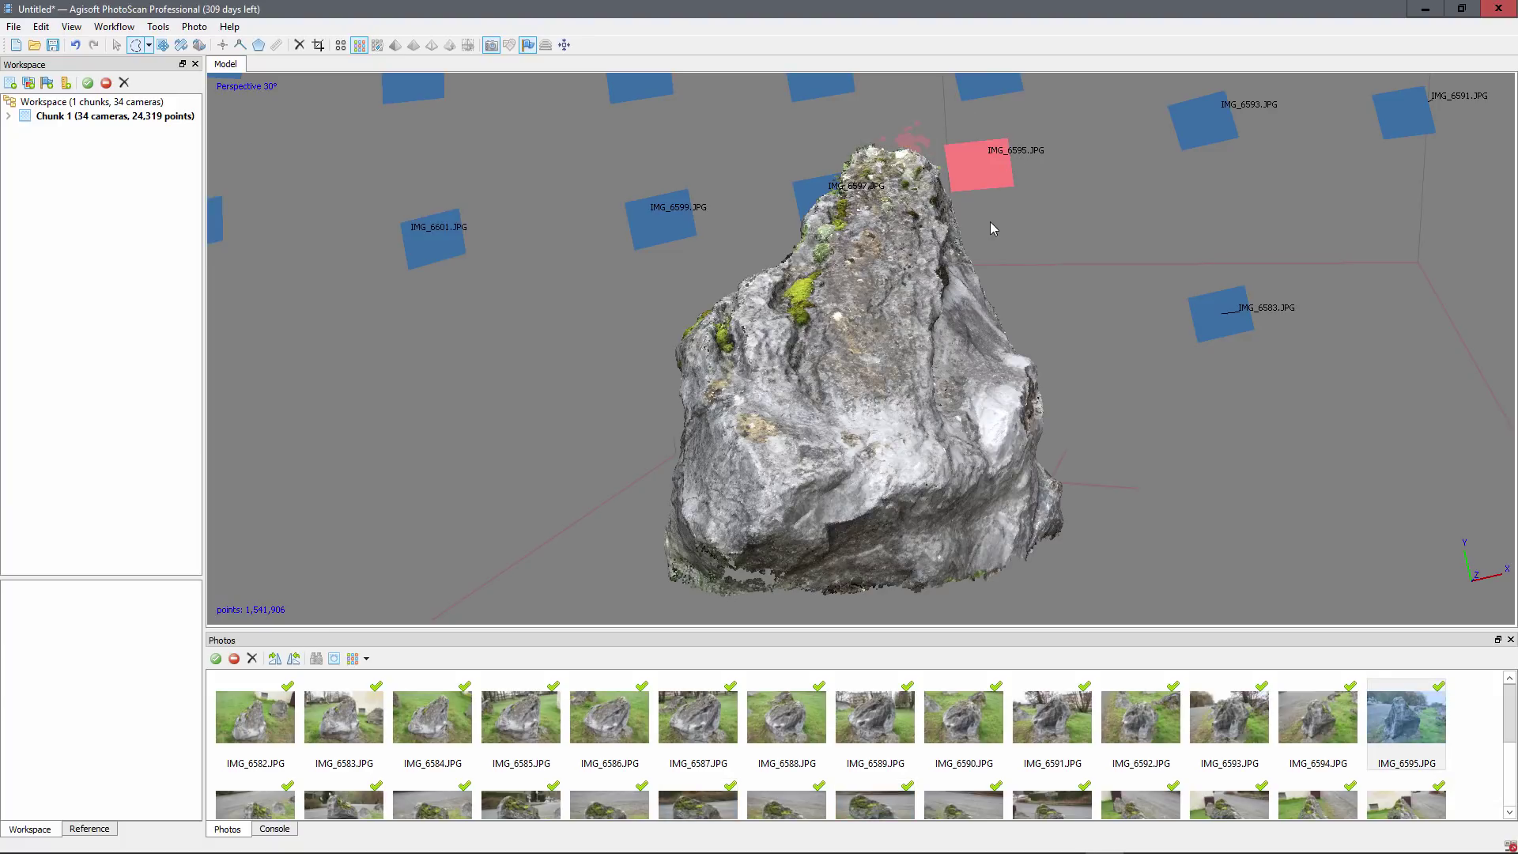
key("Delete")
- Build a mesh of the rock from the dense cloud with Arbitrary surface type and High face count, leaving the advanced settings at default
scroll(1054, 281, "down", 2)
scroll(1018, 269, "down", 2)
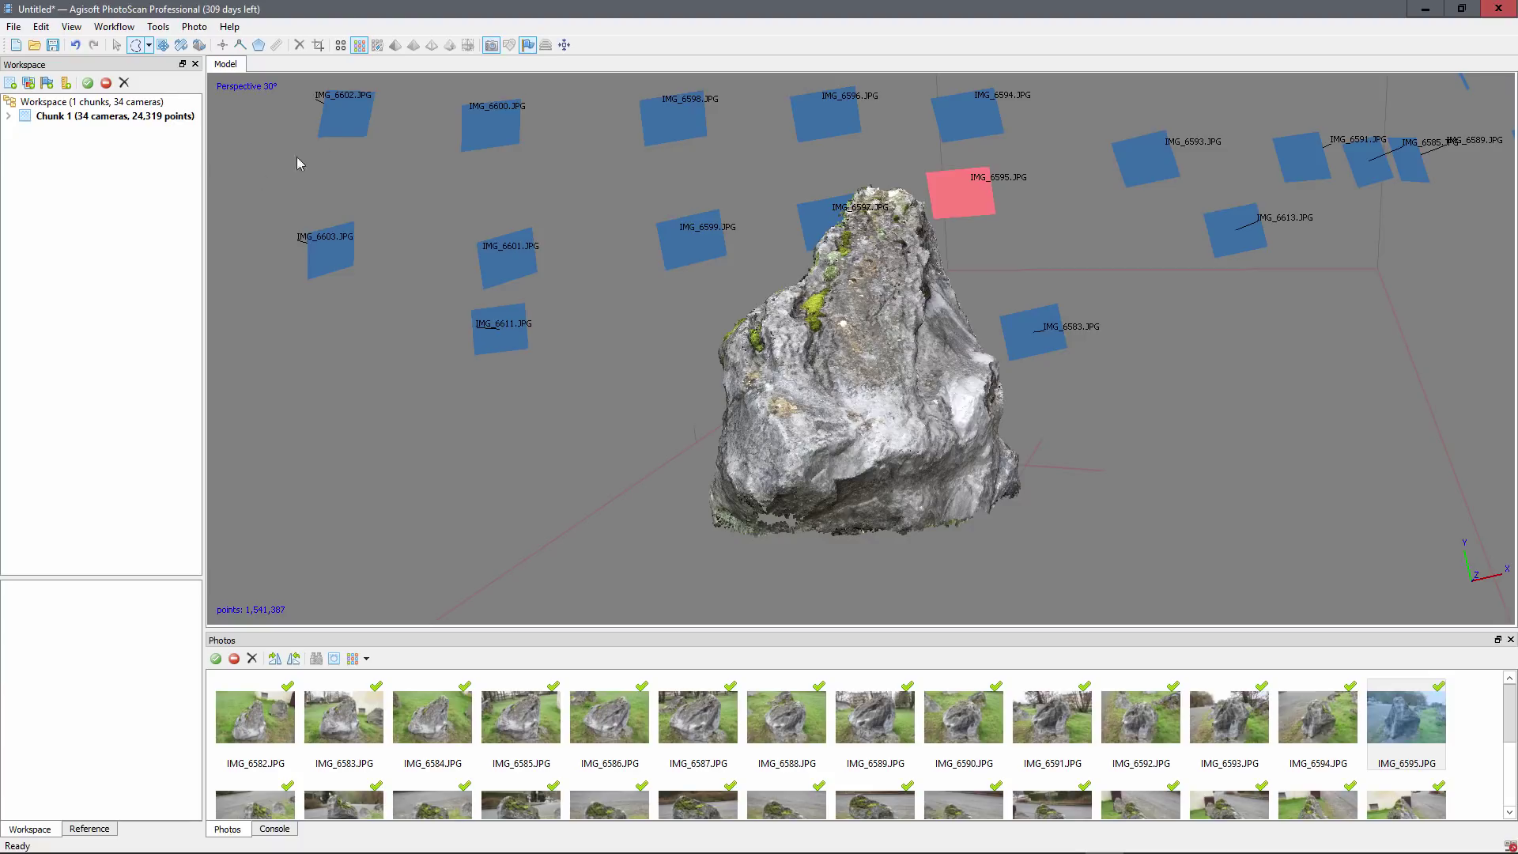
left_click(112, 29)
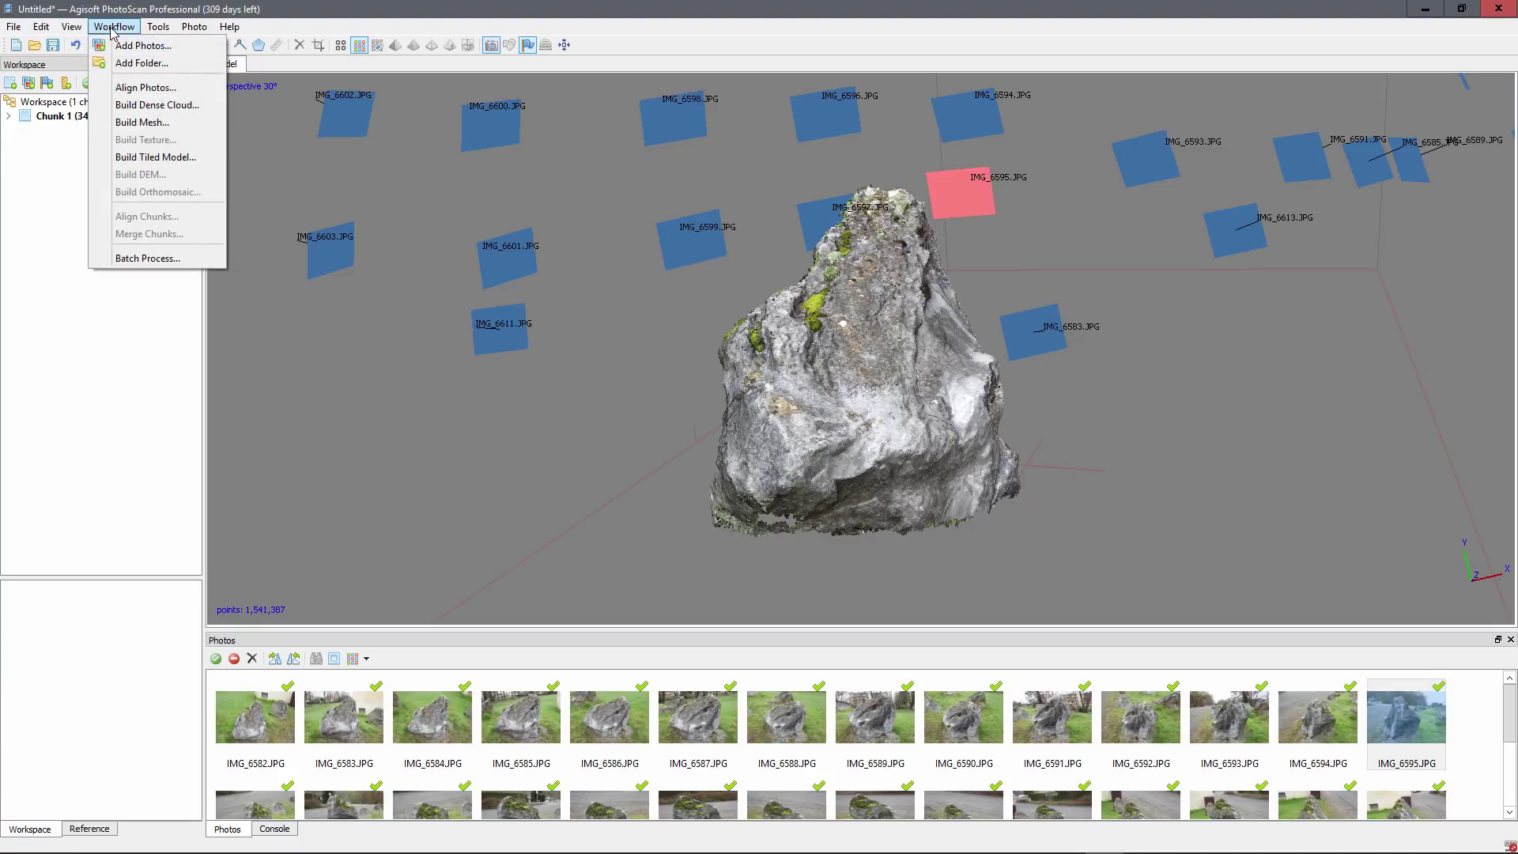
left_click(161, 123)
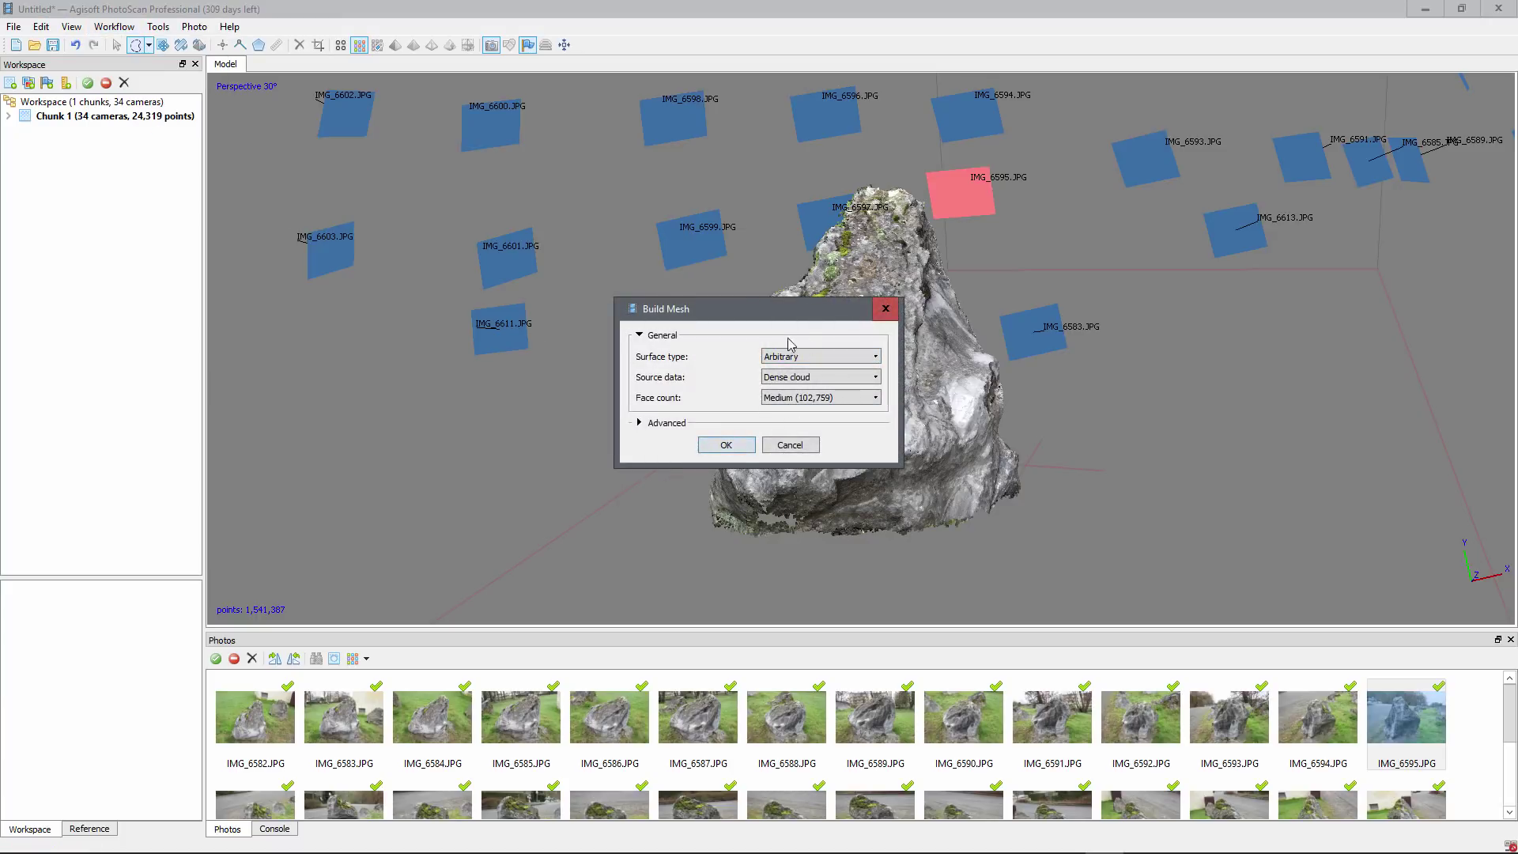
left_click(846, 405)
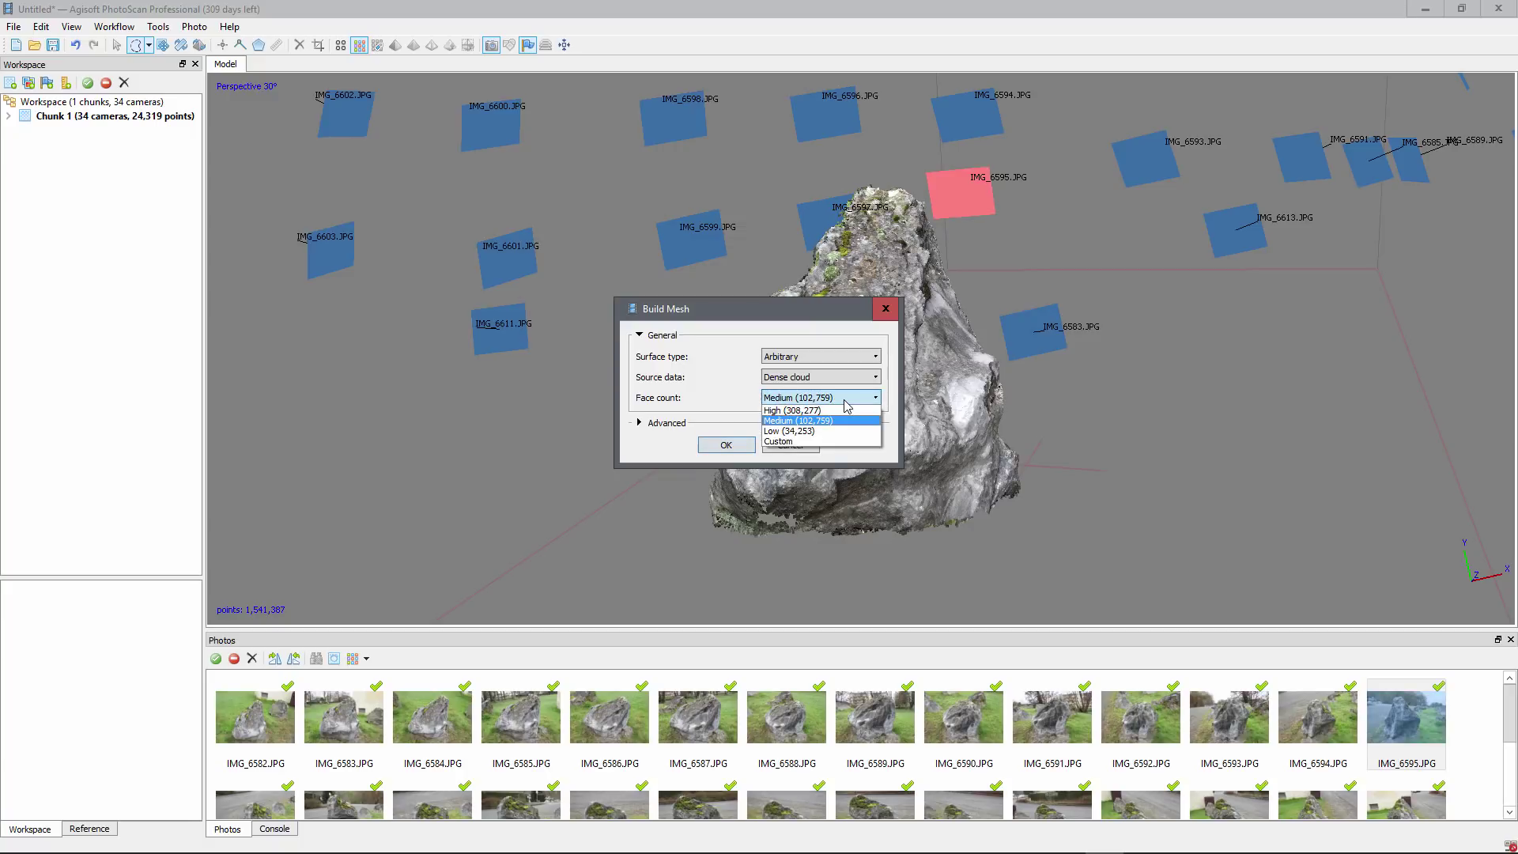
left_click(836, 410)
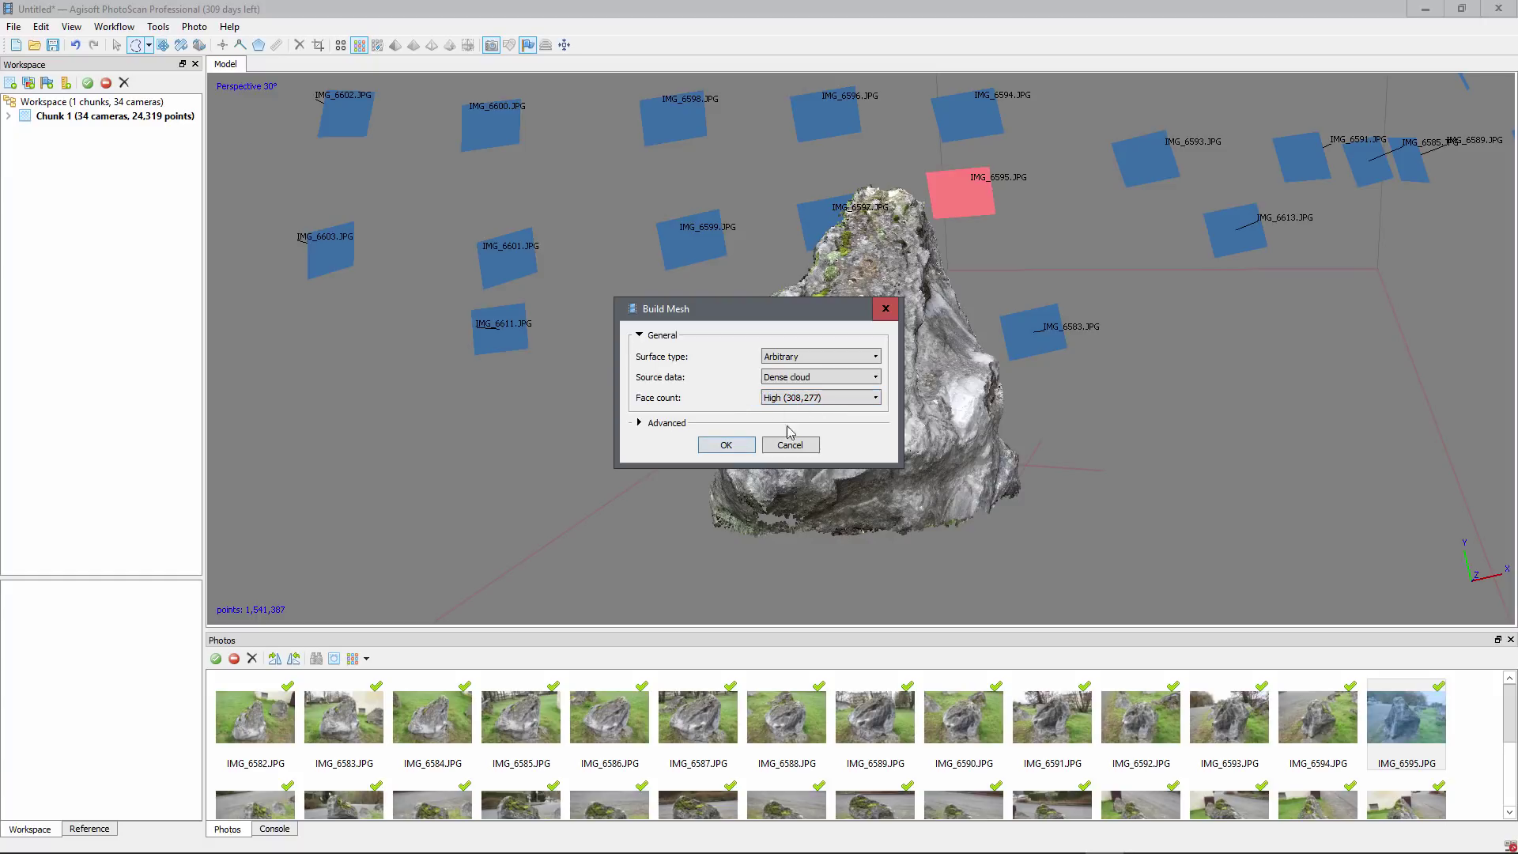
left_click(642, 423)
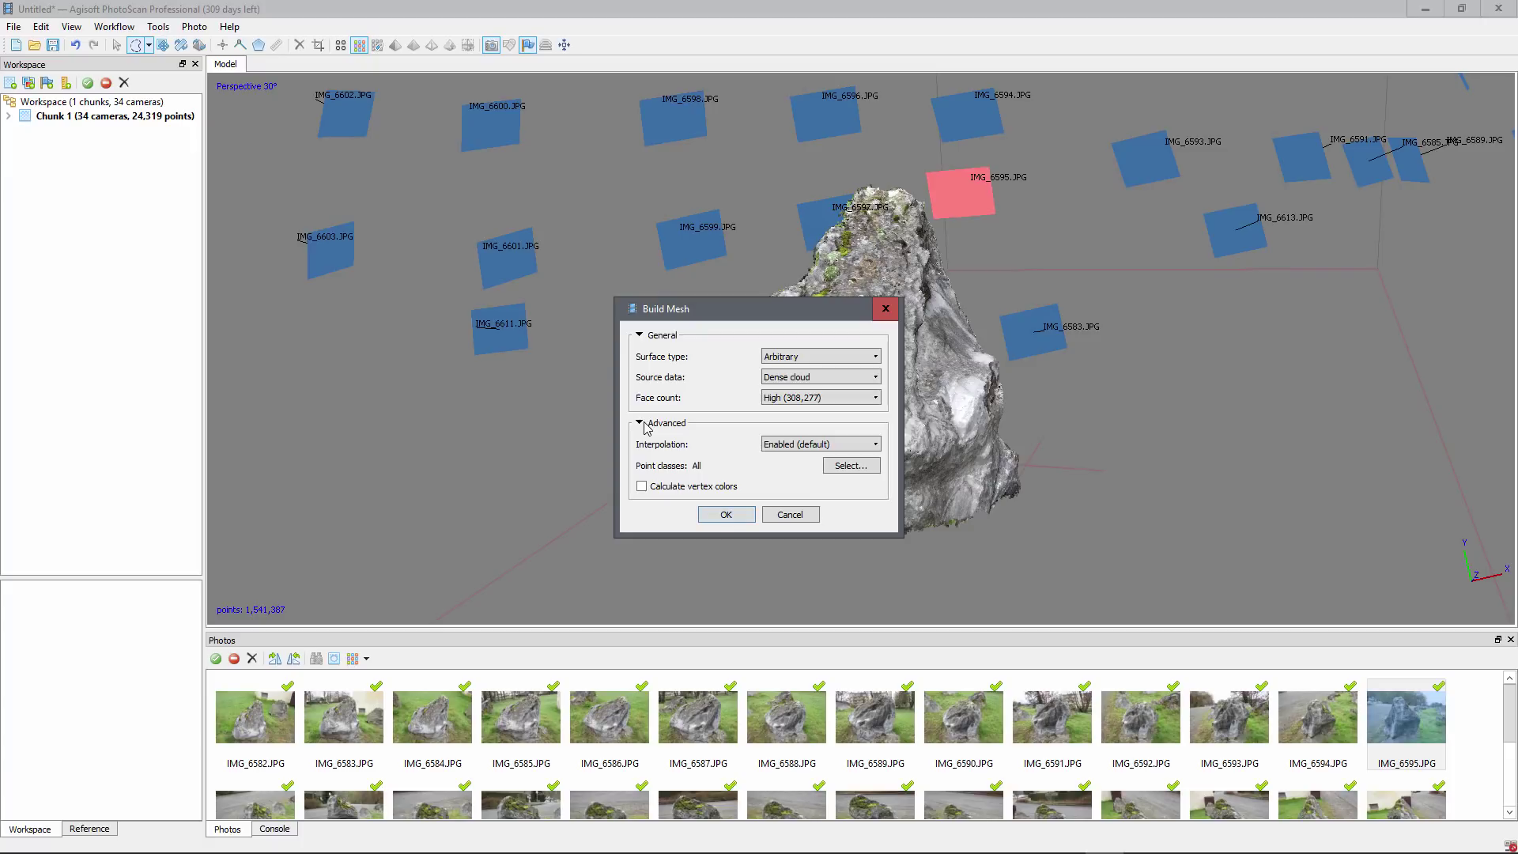
left_click(645, 425)
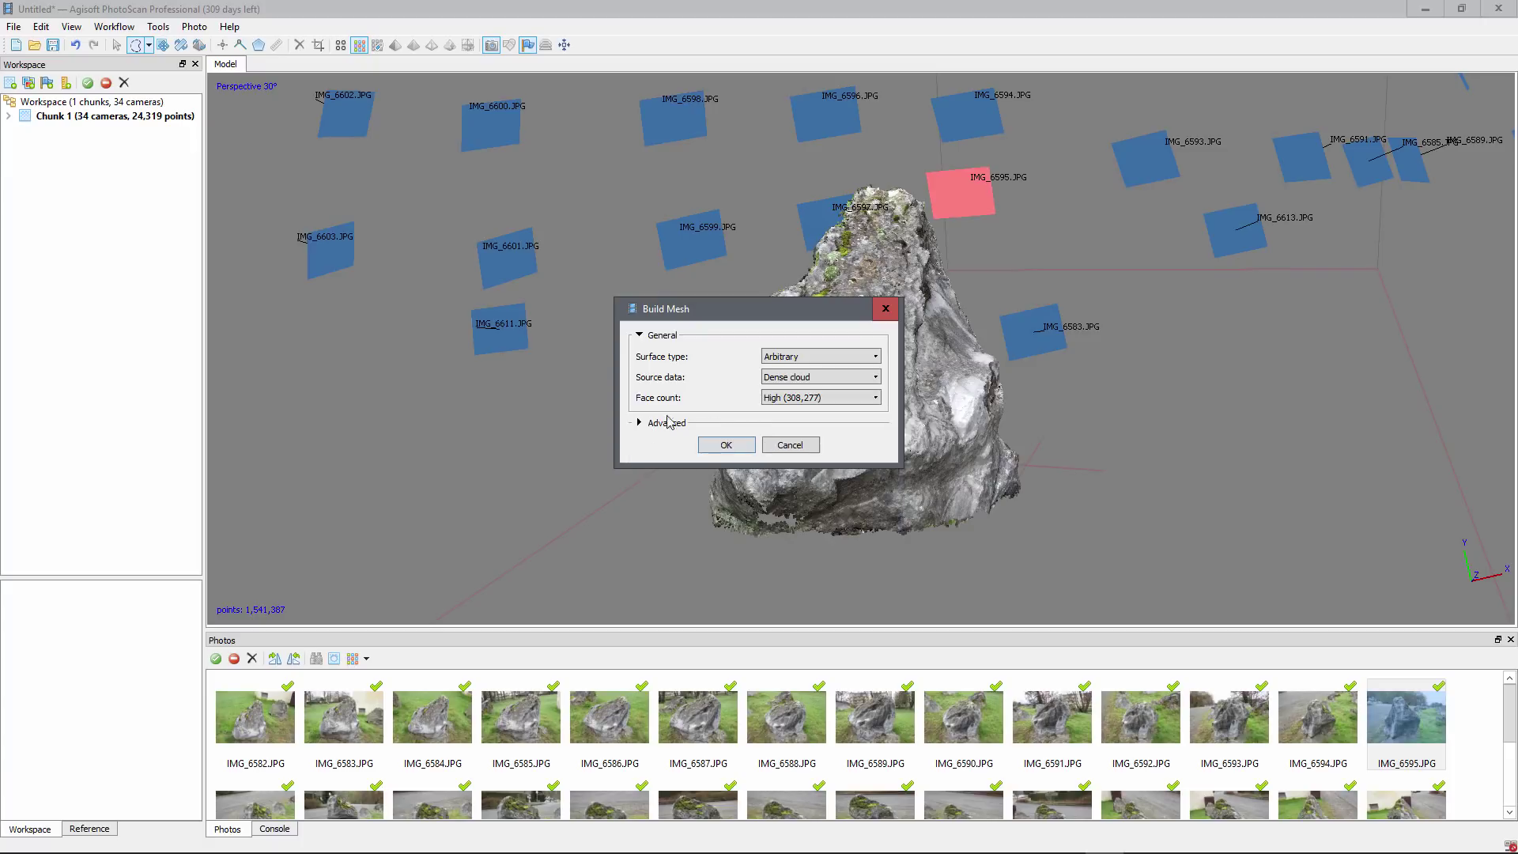
left_click(726, 445)
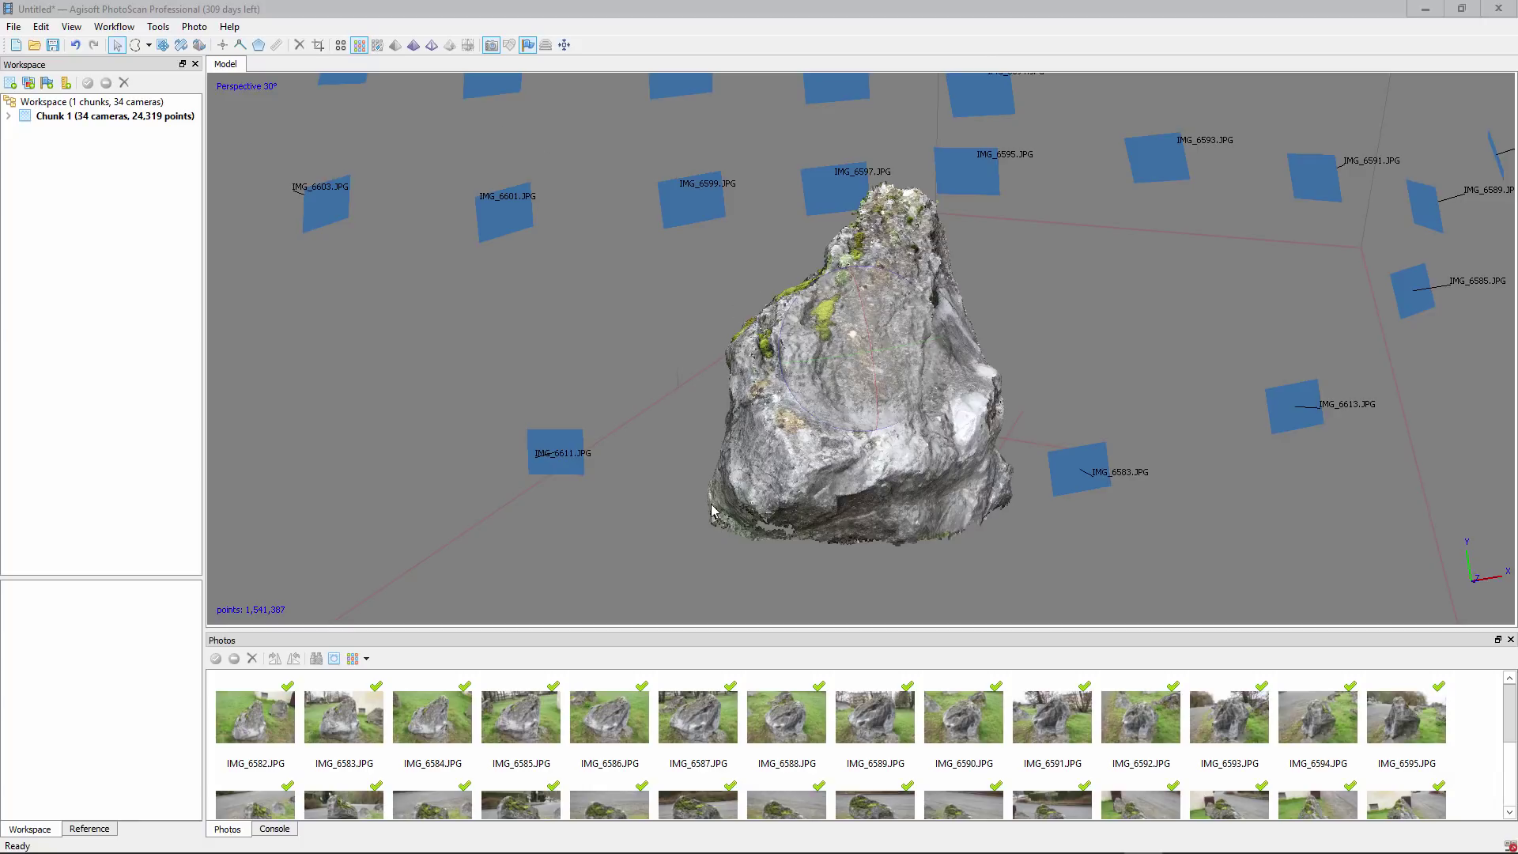
- Display the rock's mesh in solid mode and examine its surface from several sides
left_click(414, 45)
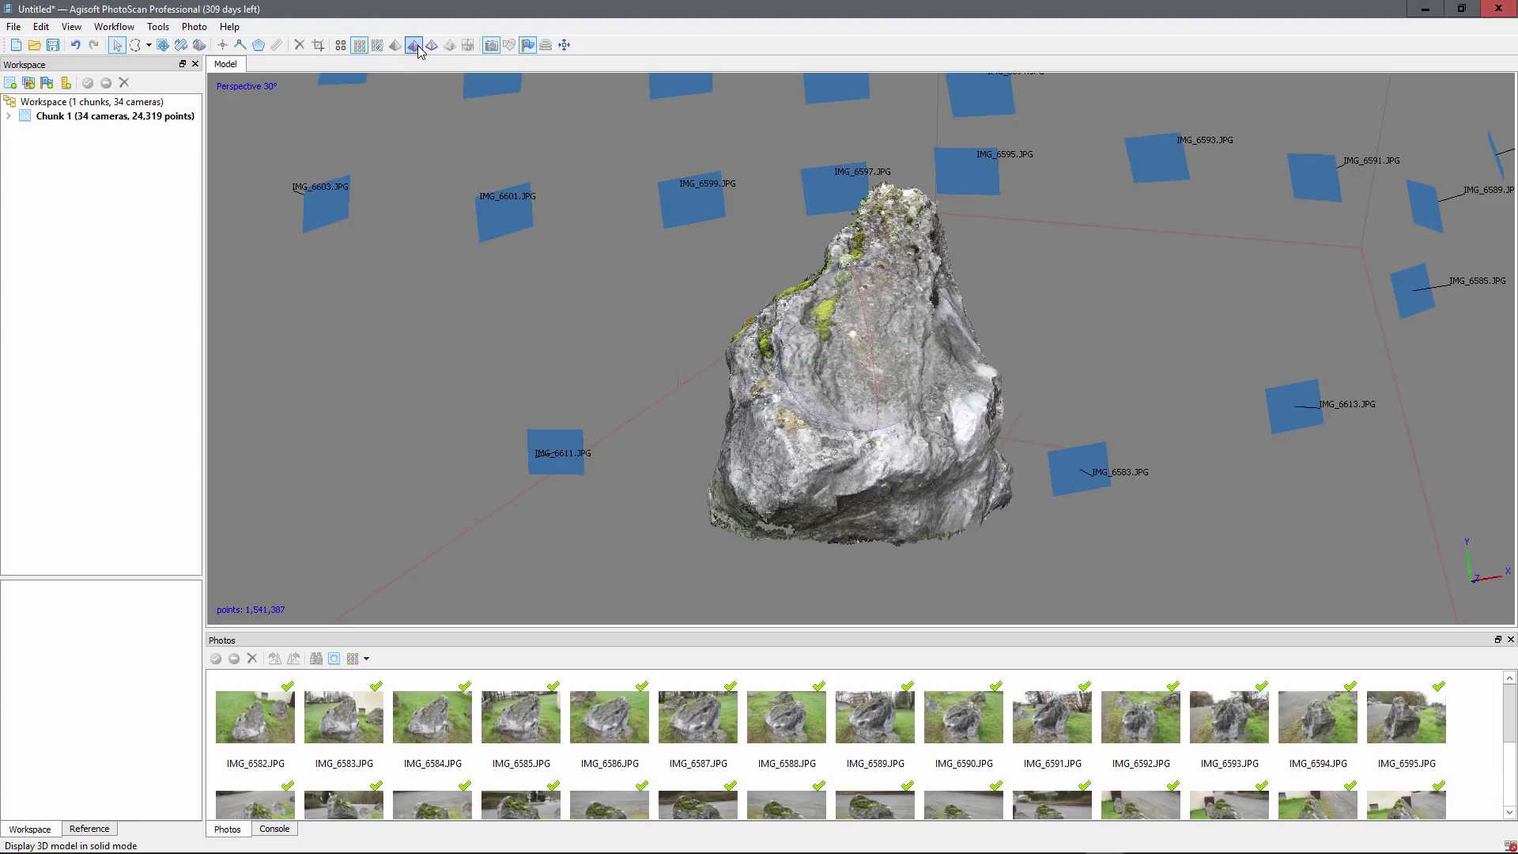
left_click_drag(607, 410, 826, 301)
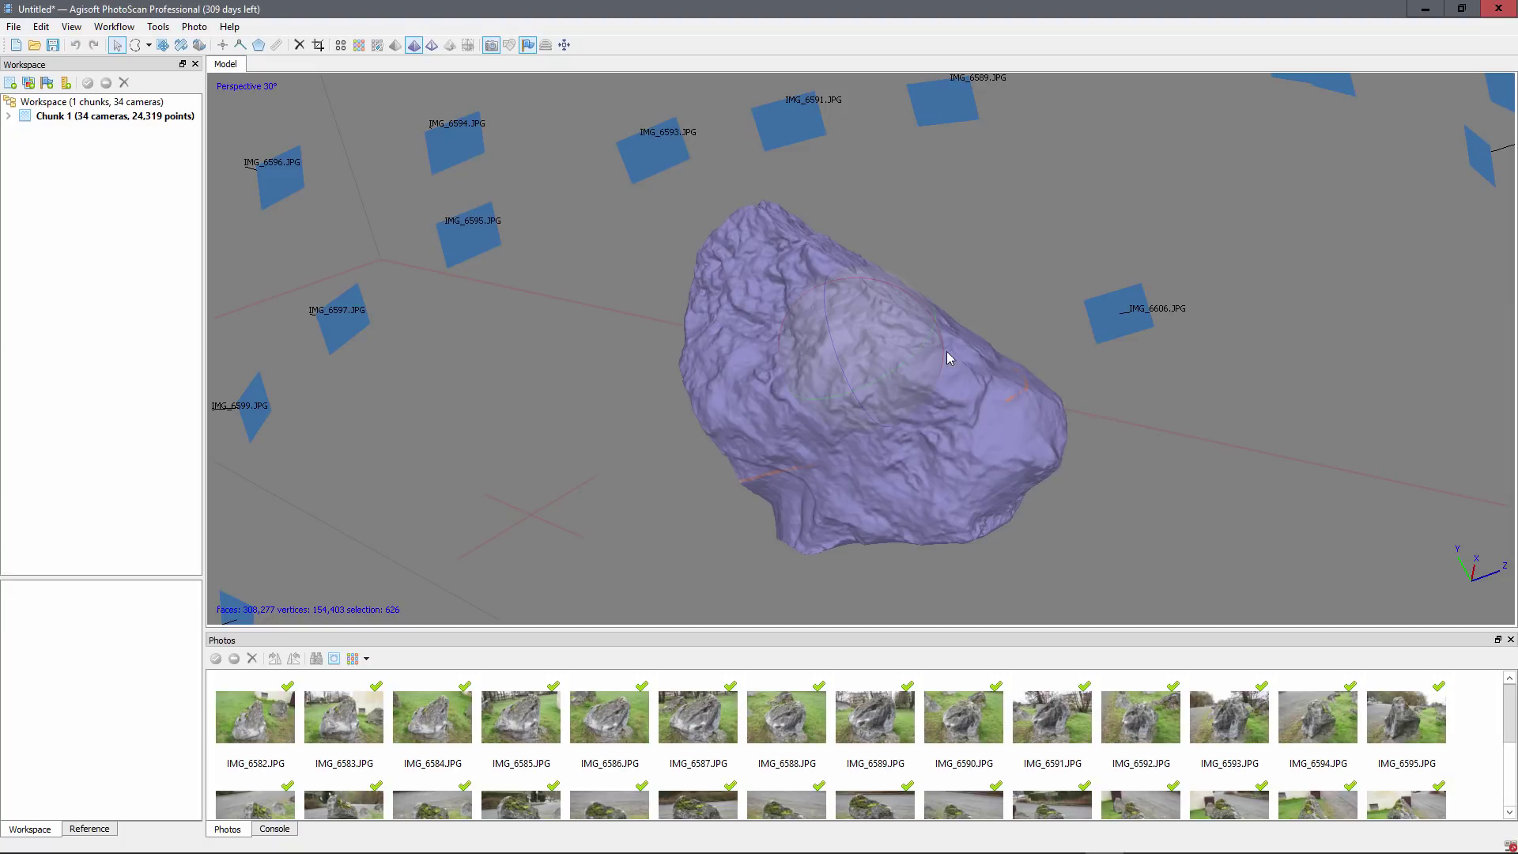
left_click_drag(1101, 454, 840, 228)
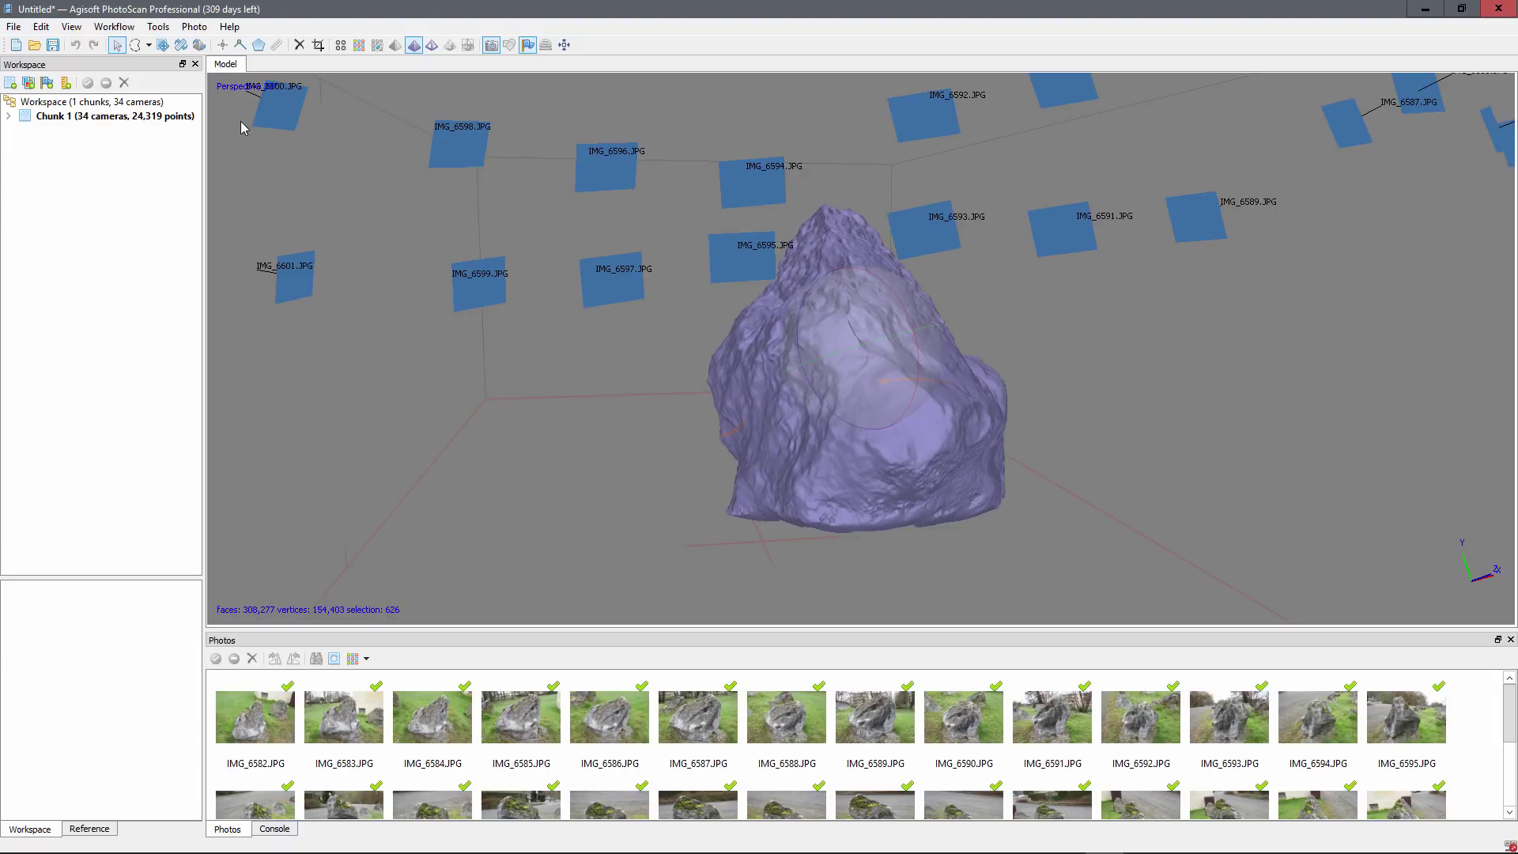
- Build the rock's texture with Generic mapping, Mosaic blending and a single 4096 texture
left_click(114, 27)
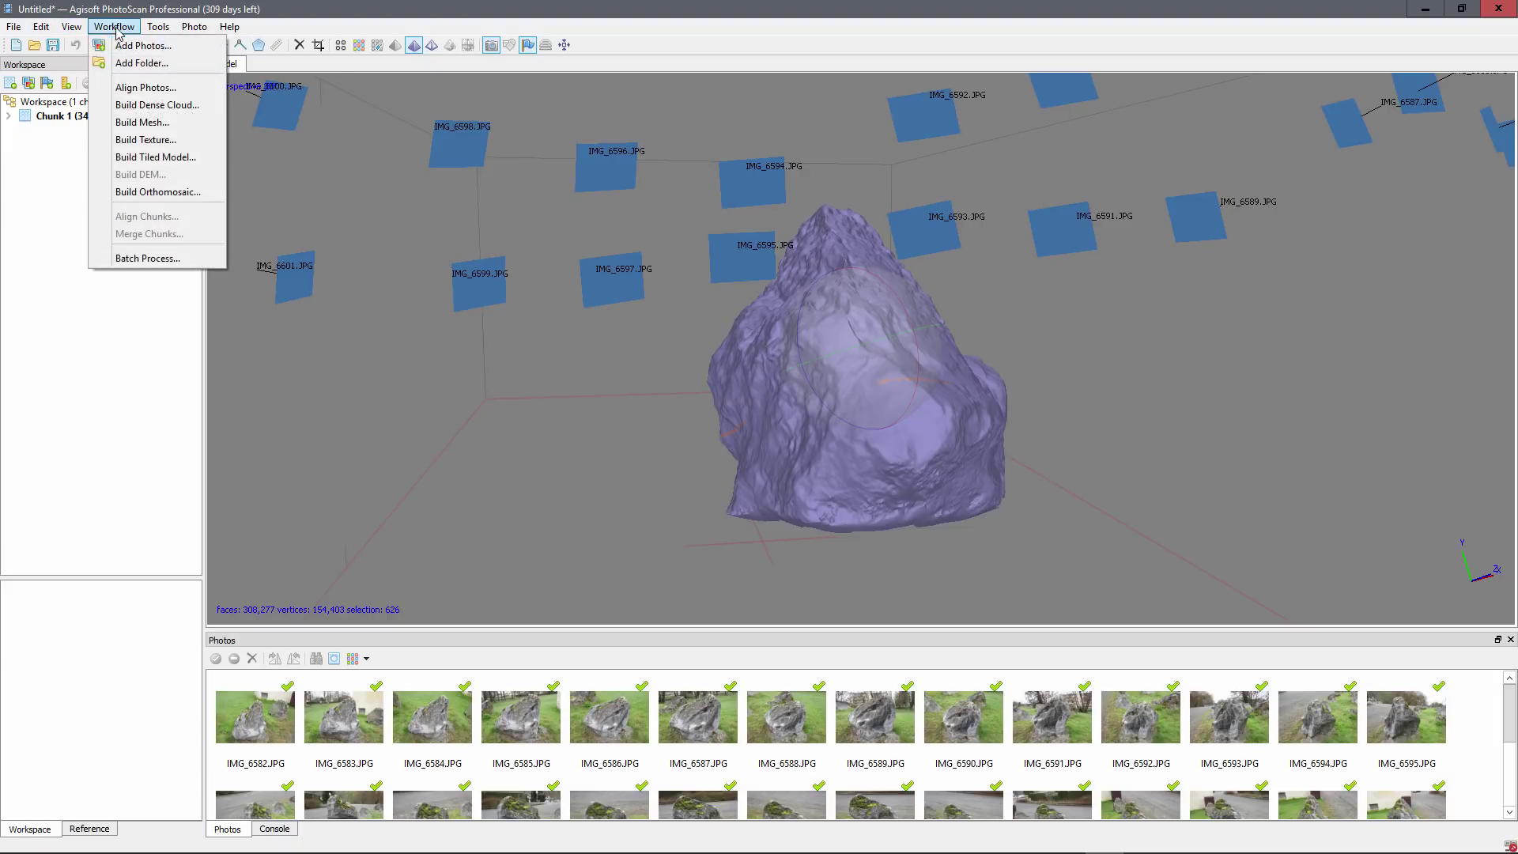
left_click(143, 140)
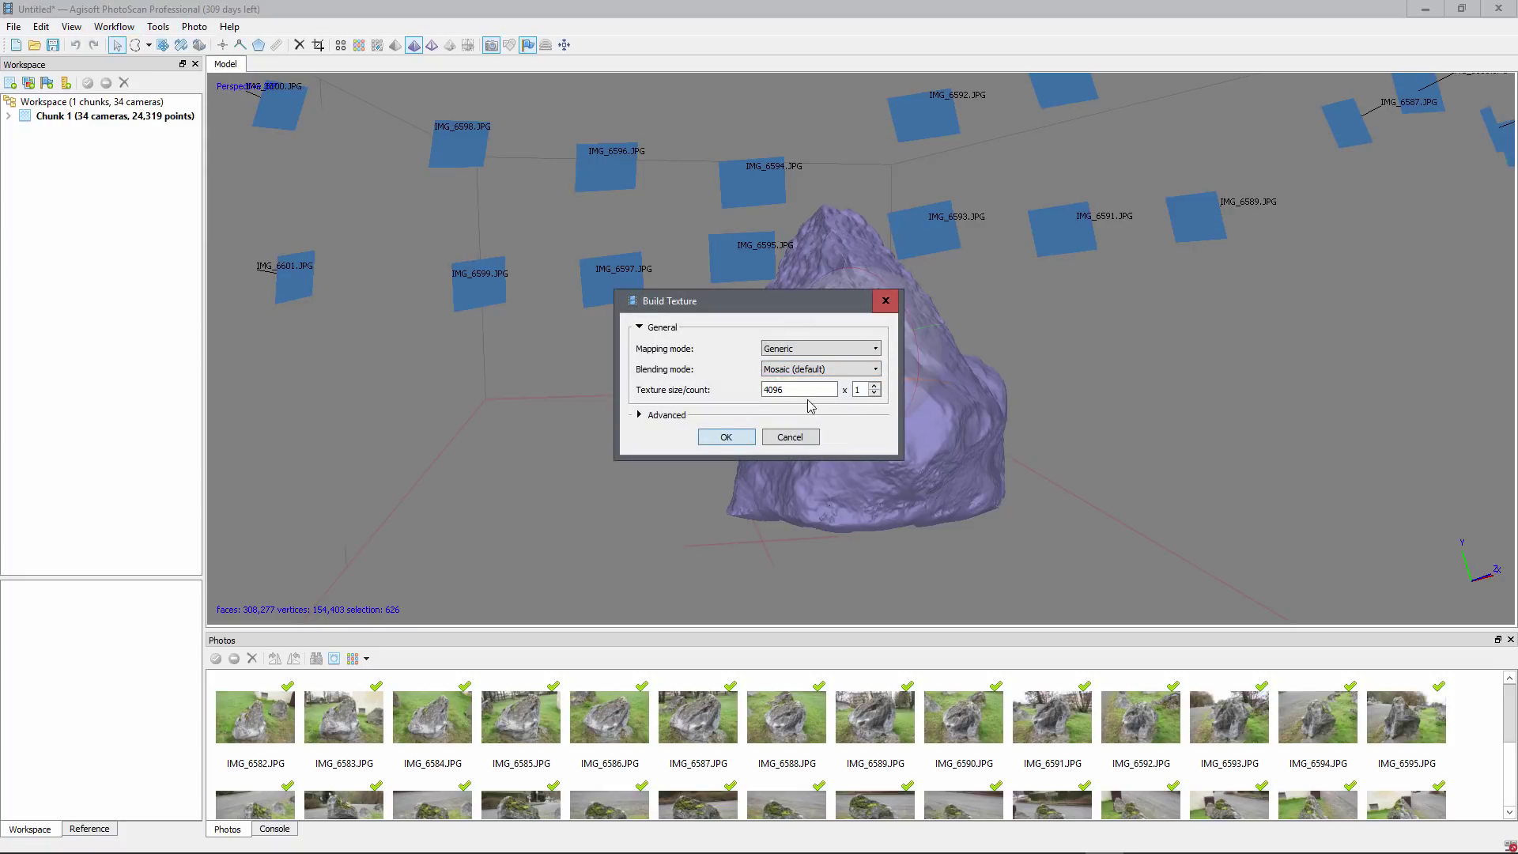
left_click(726, 438)
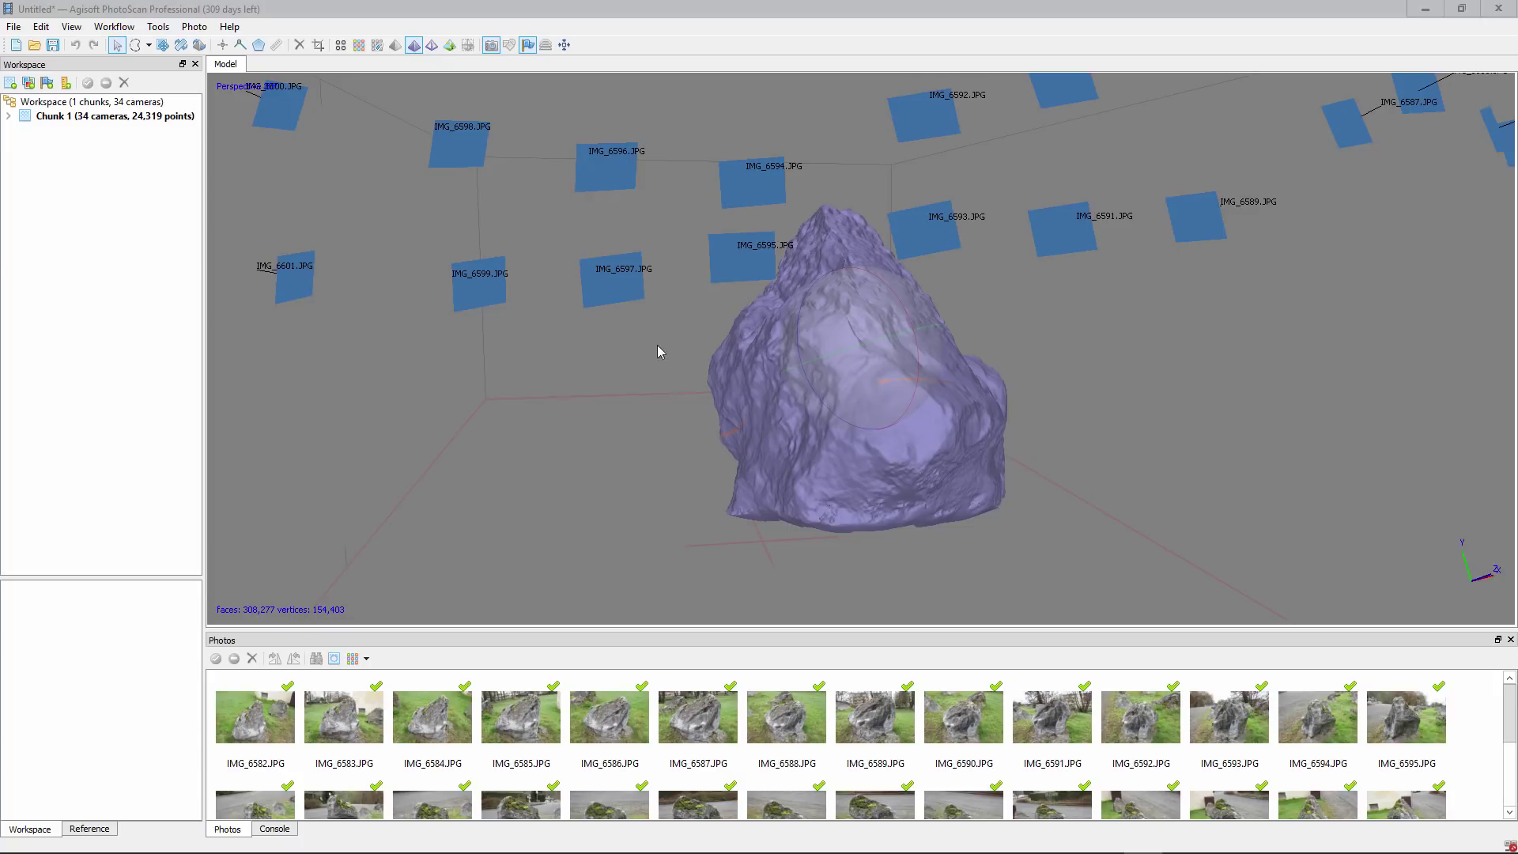
- Display the rock model with its texture and examine it from all around
left_click(450, 45)
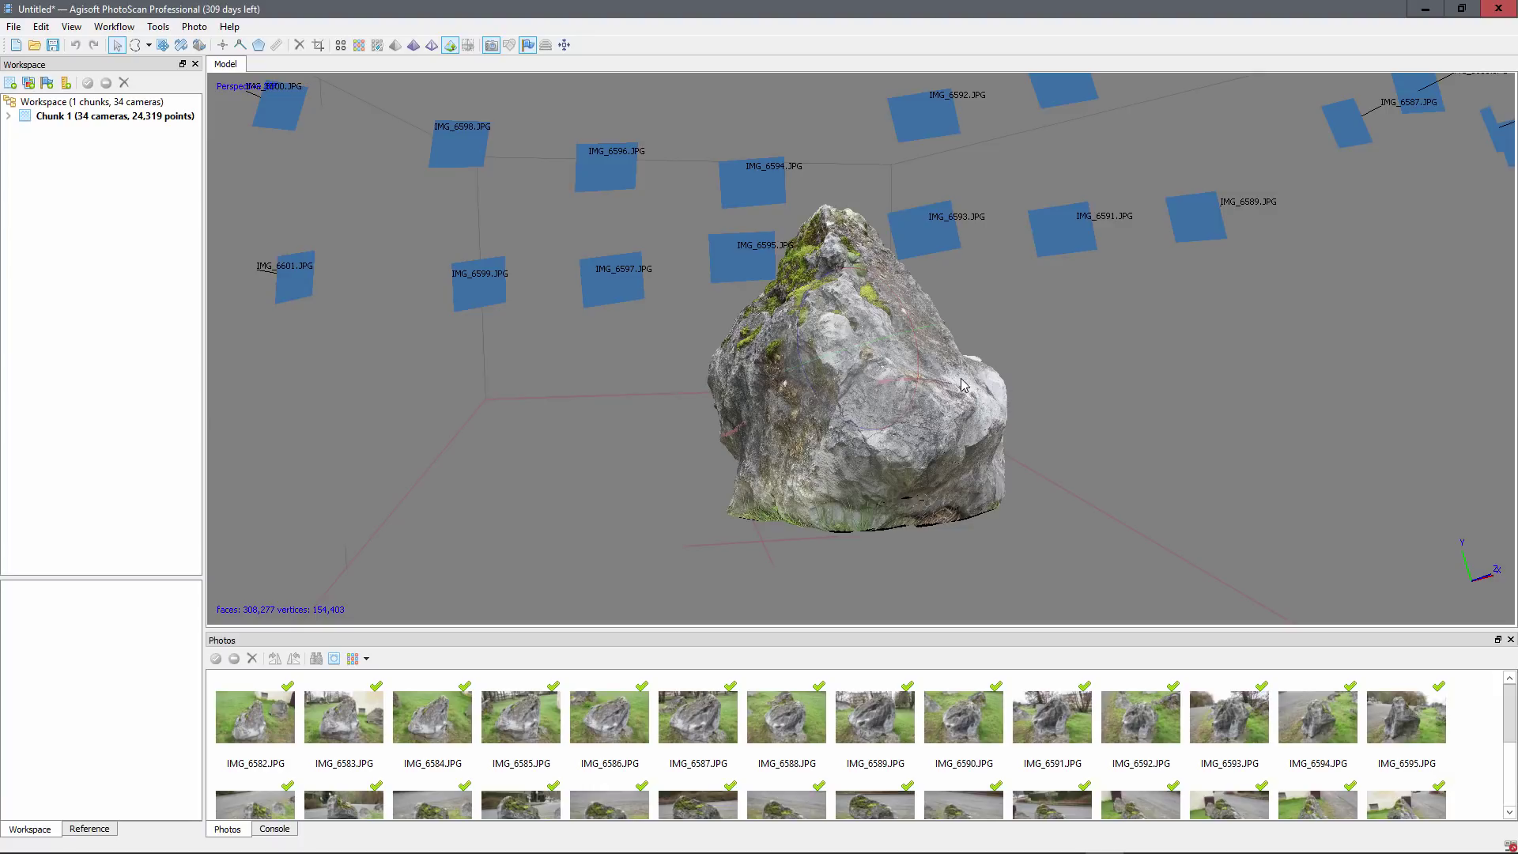
left_click_drag(1021, 361, 860, 393)
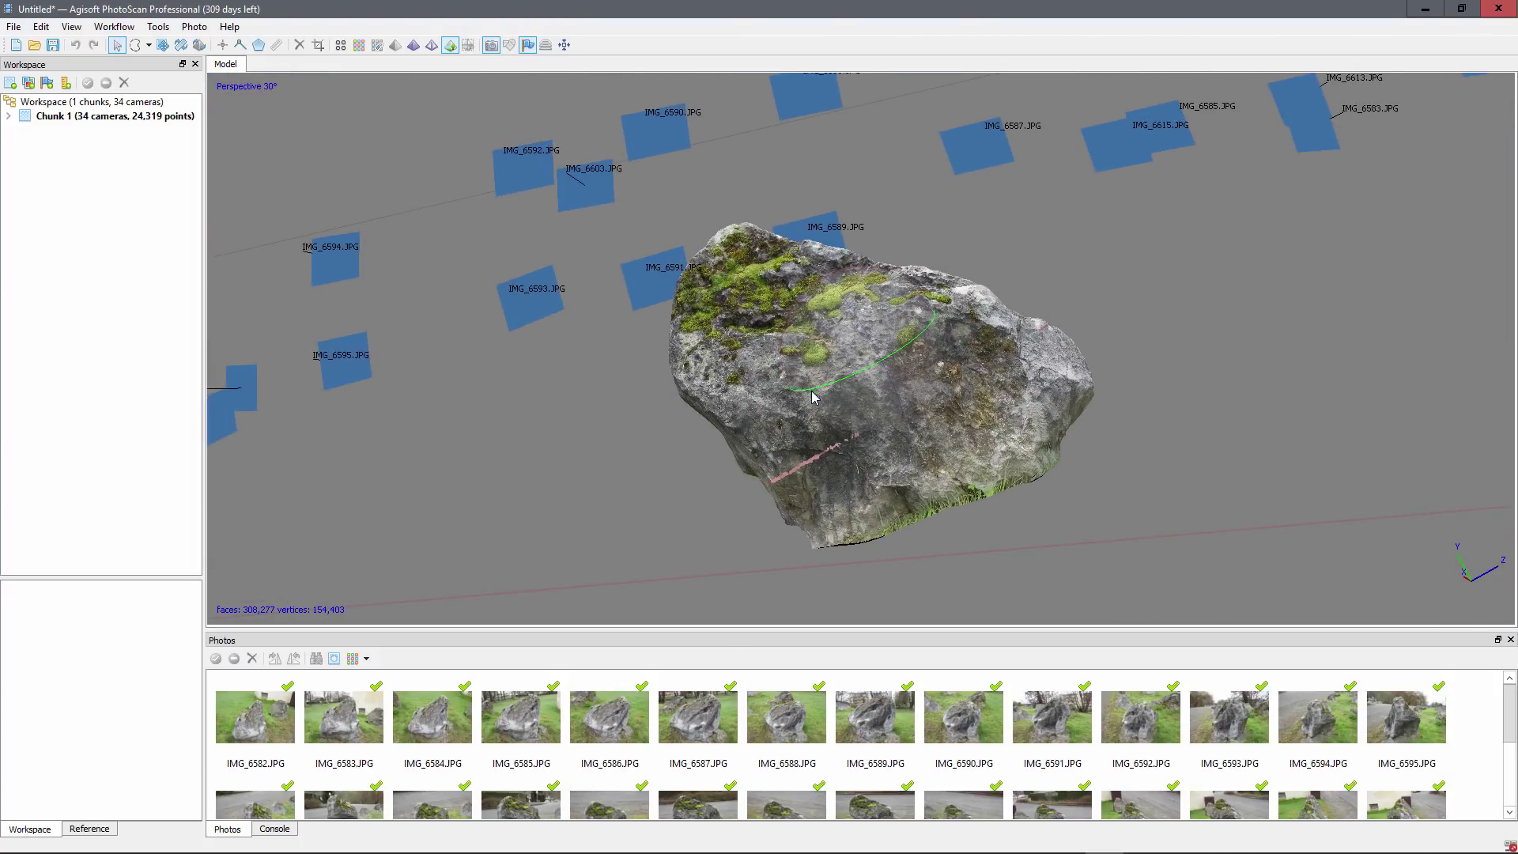
key("alt+Tab")
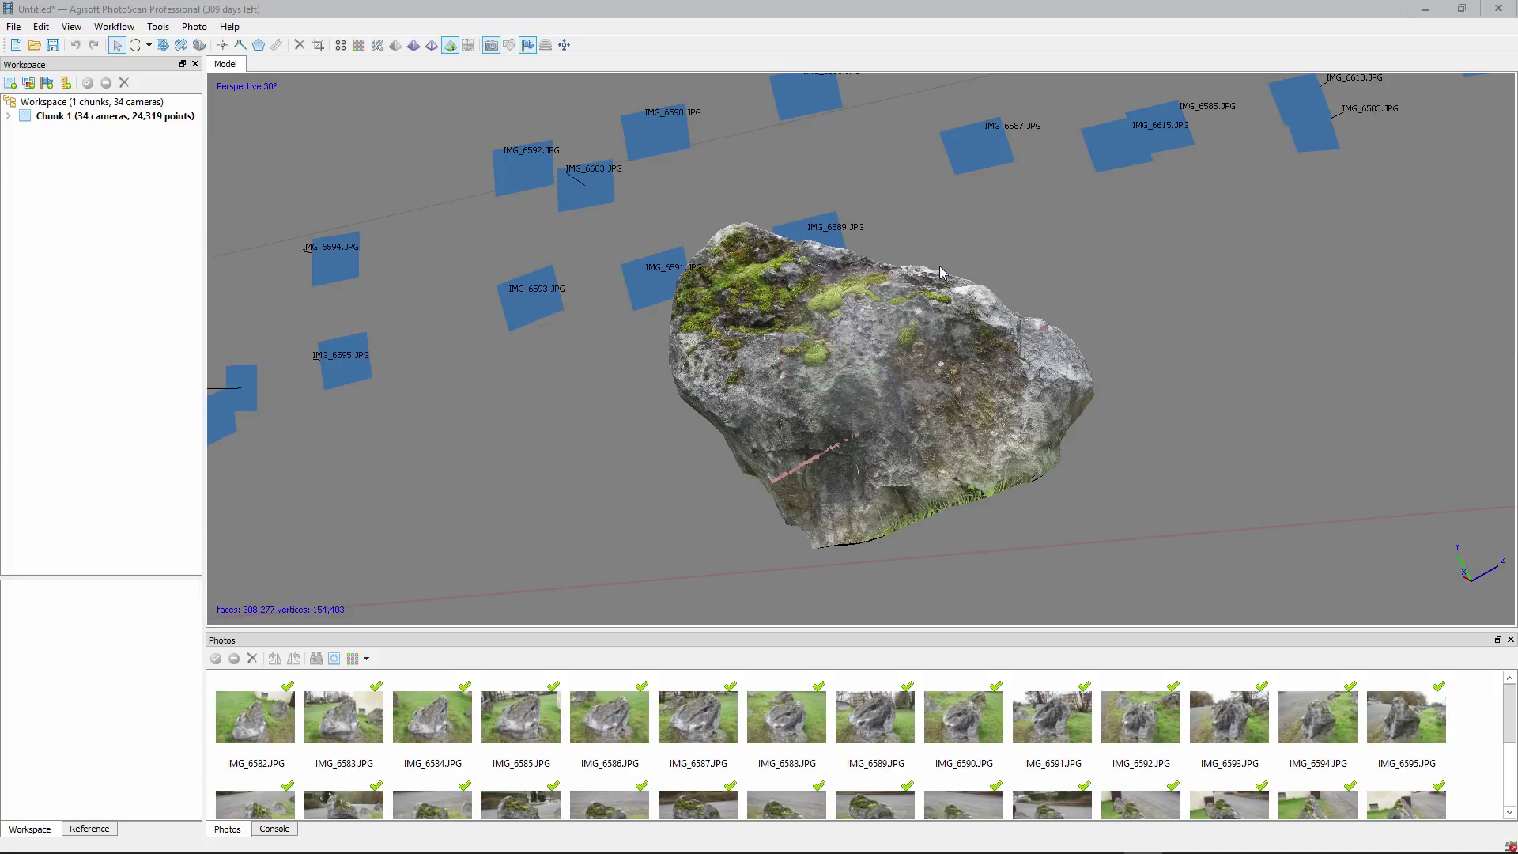
left_click_drag(940, 272, 891, 380)
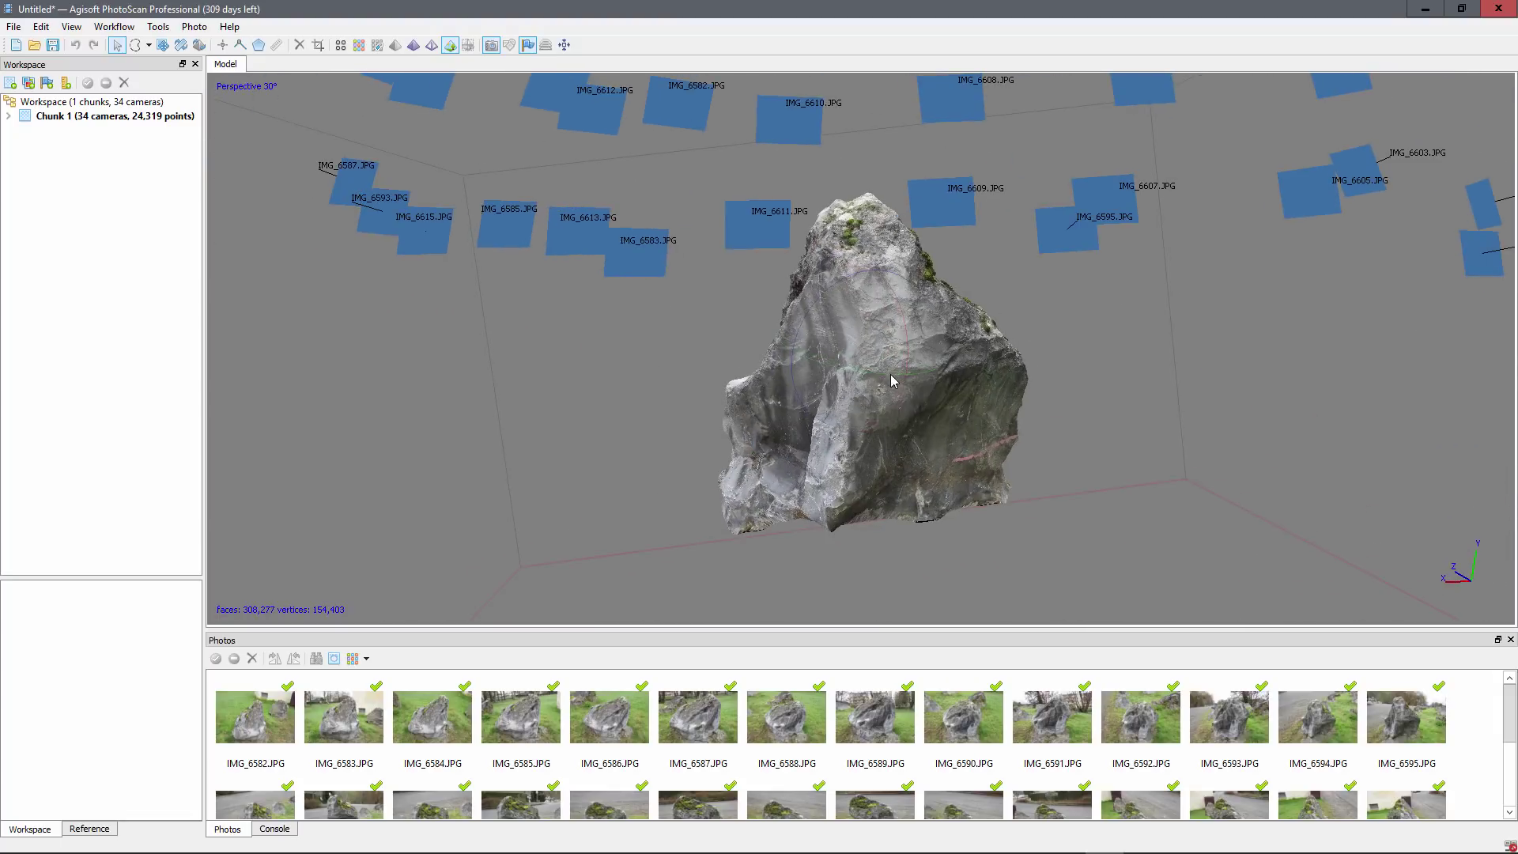
left_click(13, 26)
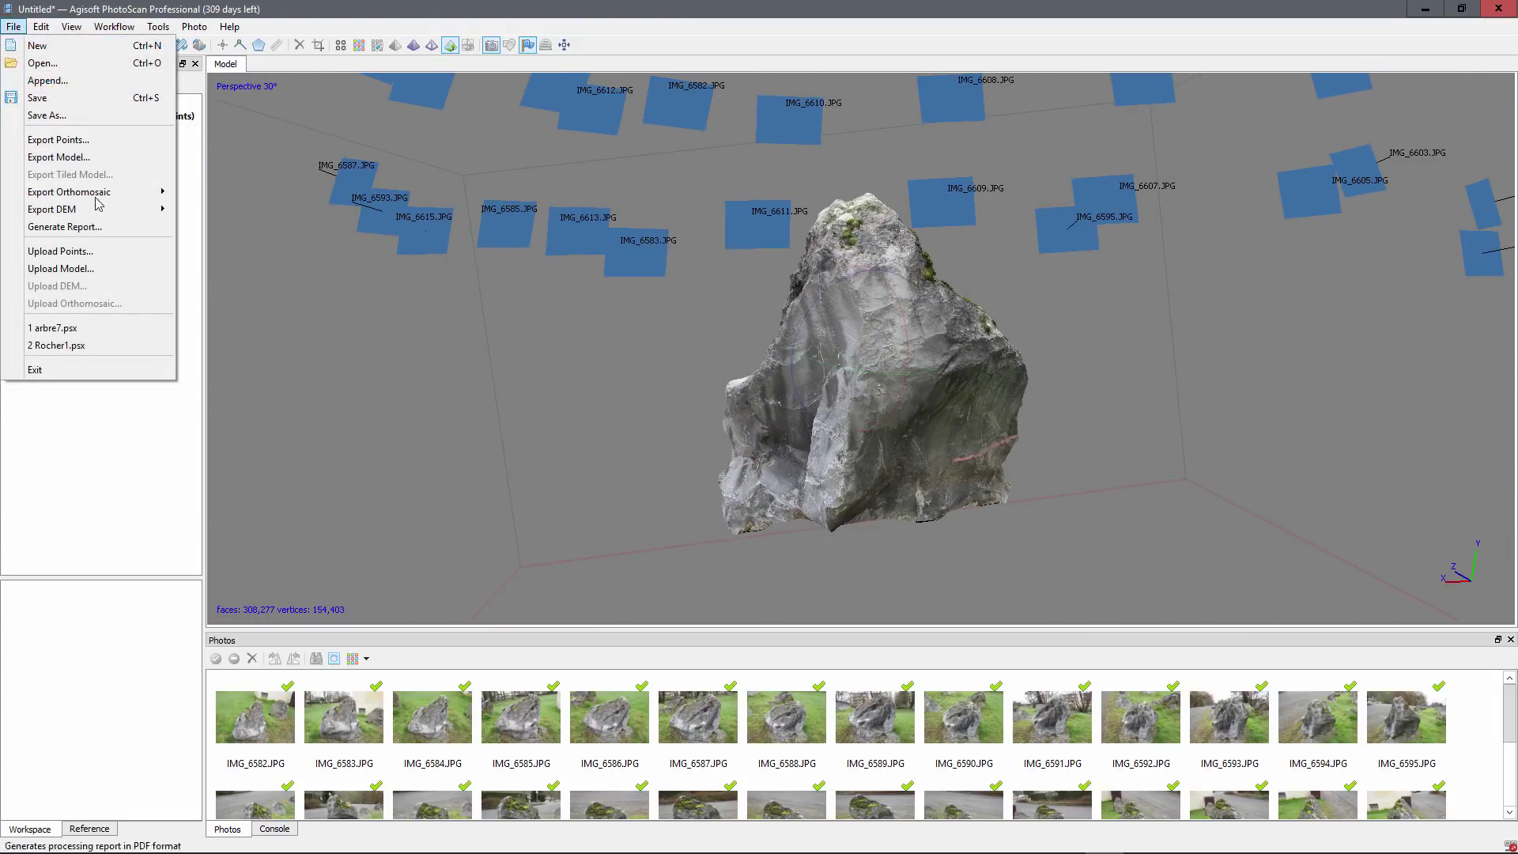
left_click(94, 161)
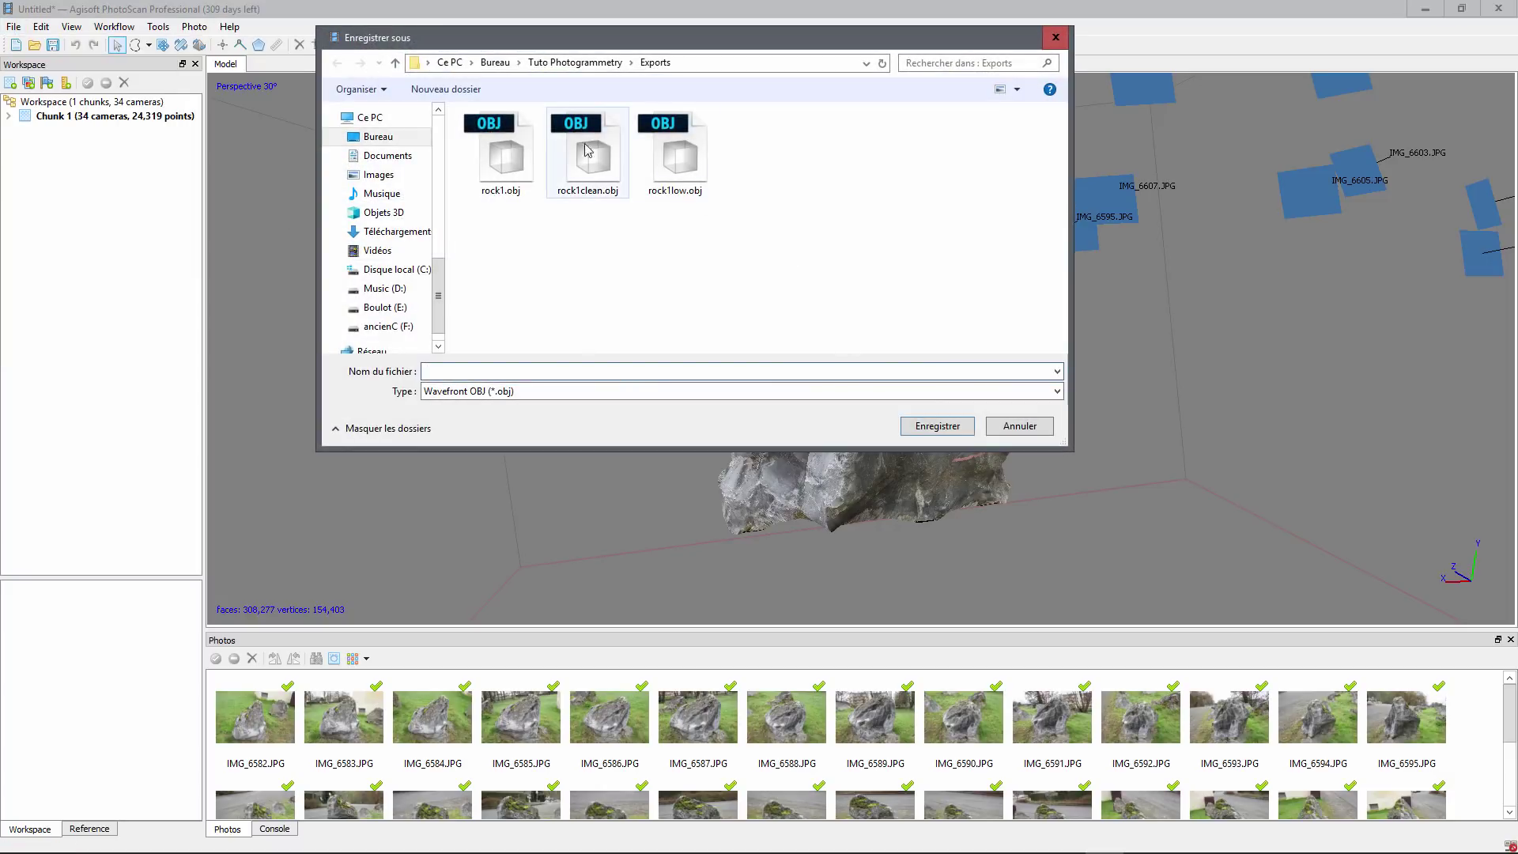
left_click(507, 163)
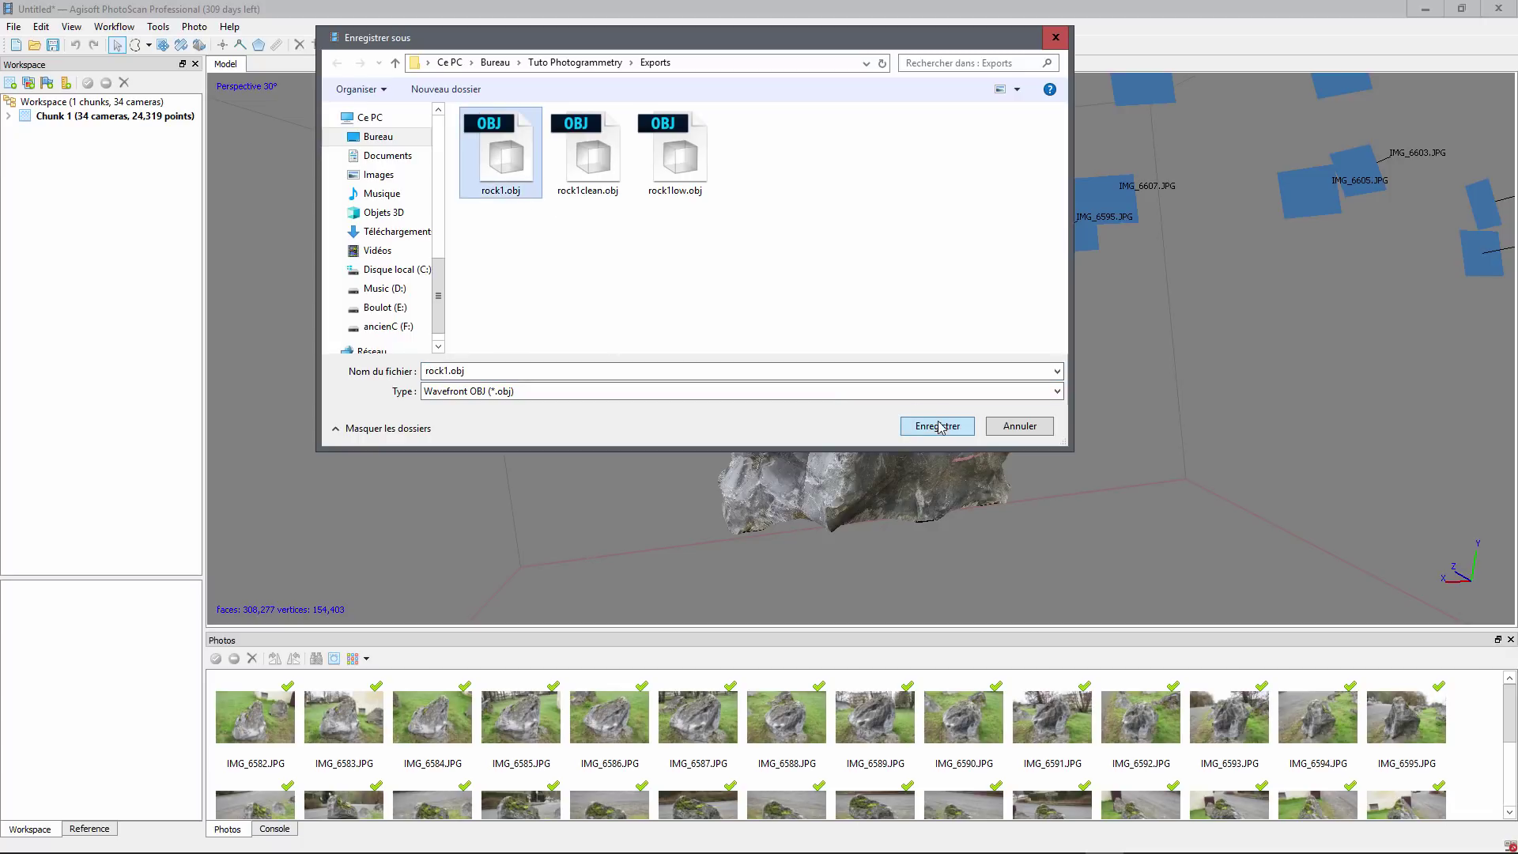
left_click(1015, 426)
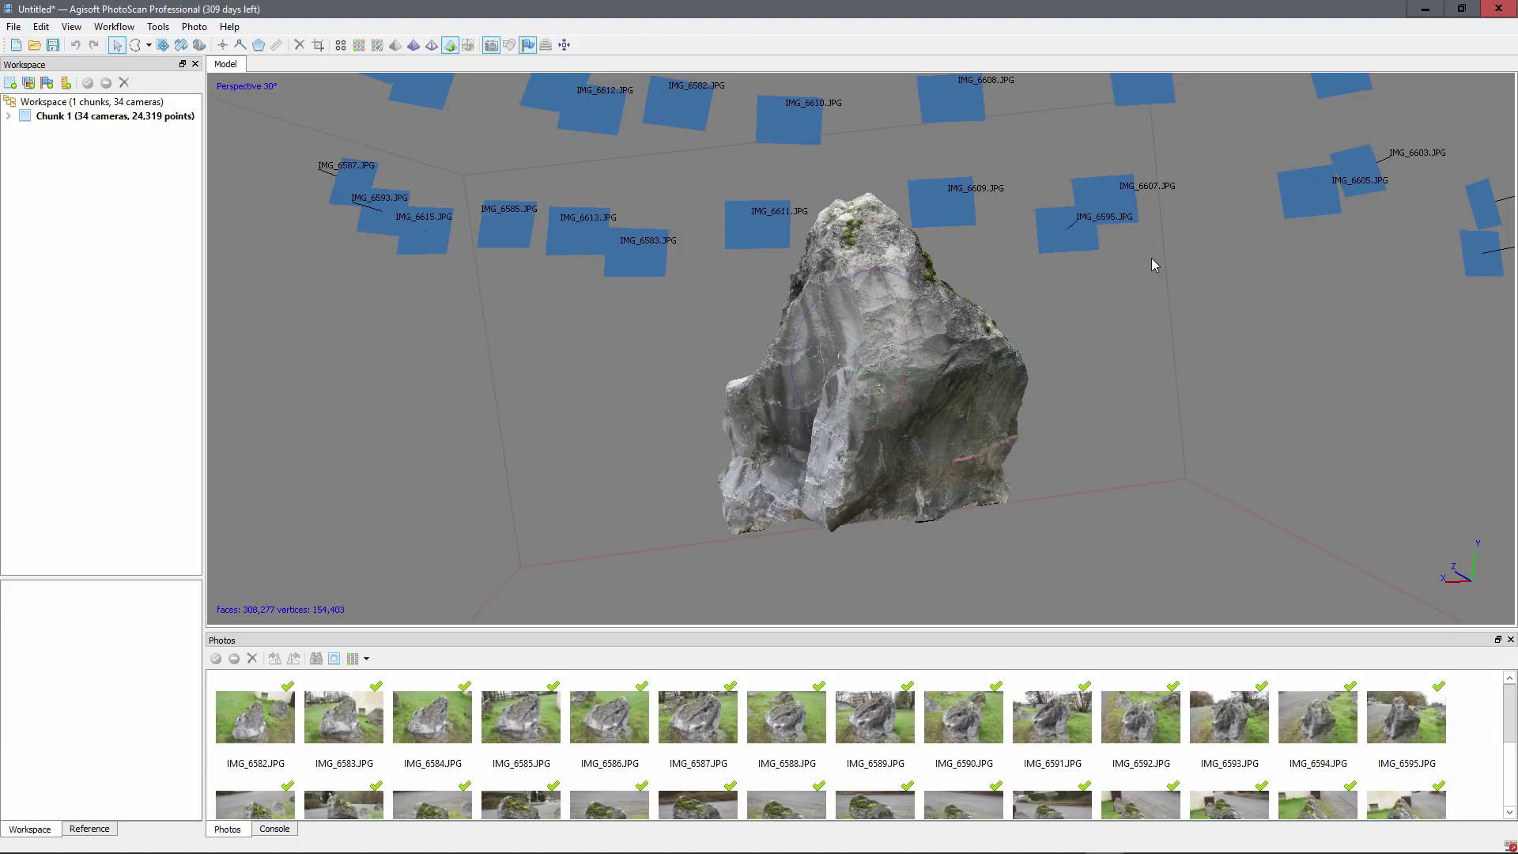